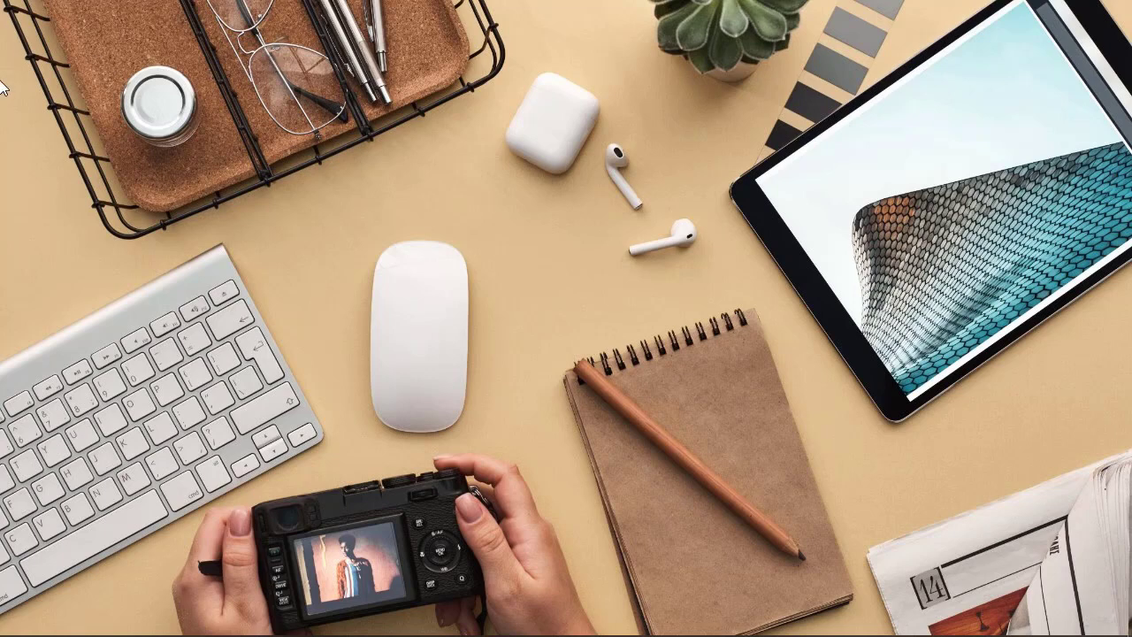
Switch to Photoshop and duplicate the portrait layer in hair masking image.PNG.
mouse_move(64, 634)
click(196, 620)
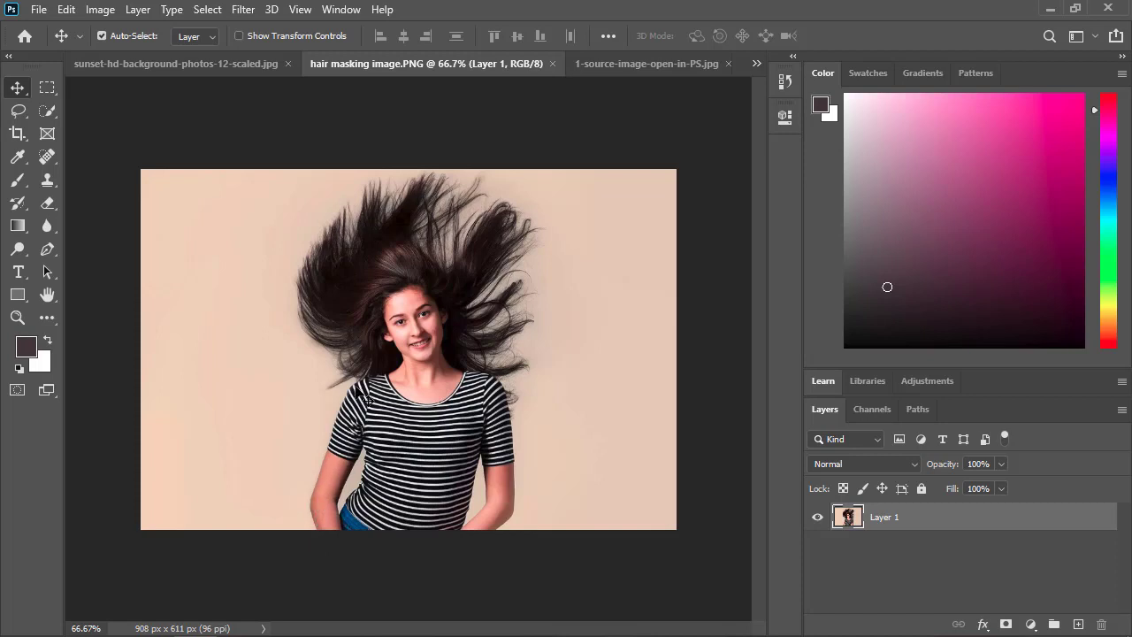
scroll(364, 399, up, 2)
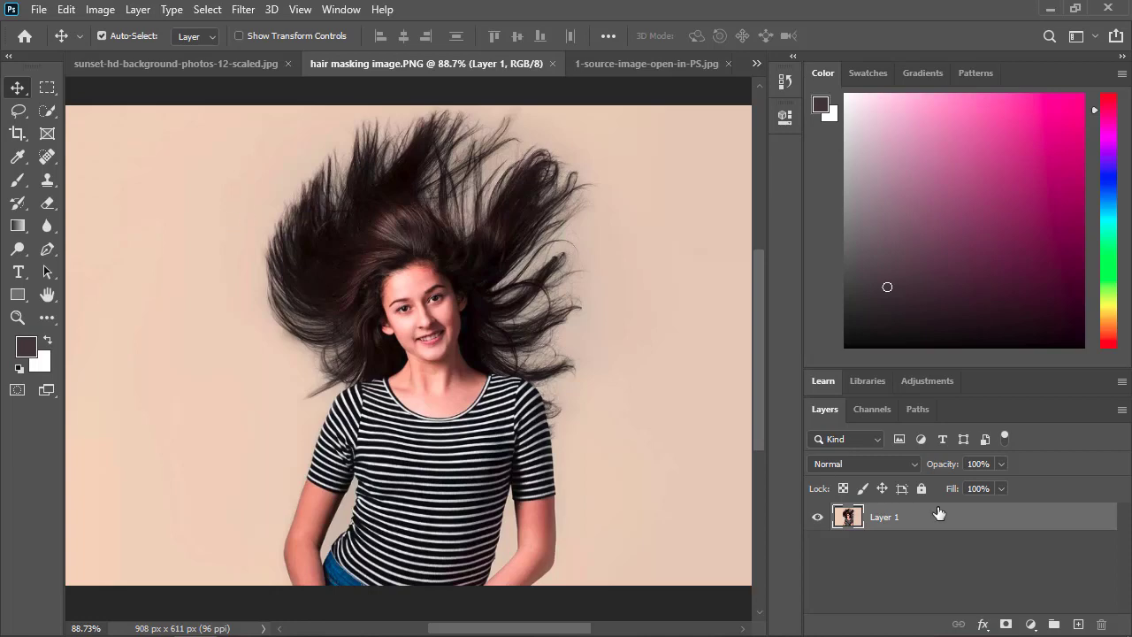
key(ctrl)
key(ctrl+j)
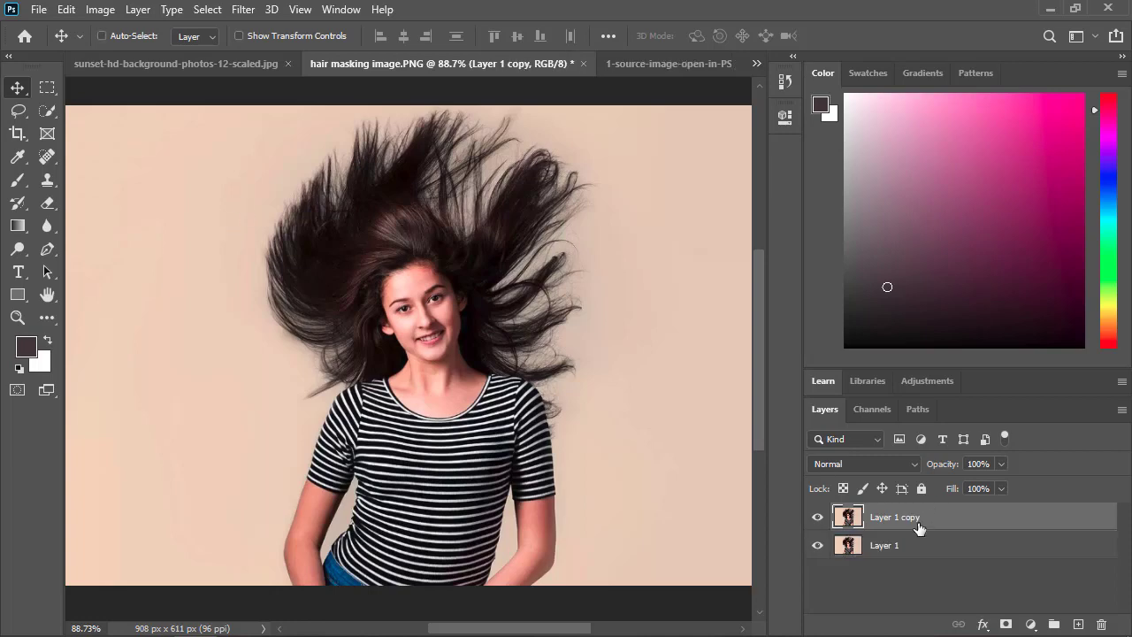
Unlock the background of sunset-hd-background-photos-12-scaled.jpg and bring it into the portrait document directly above Layer 1.
click(902, 544)
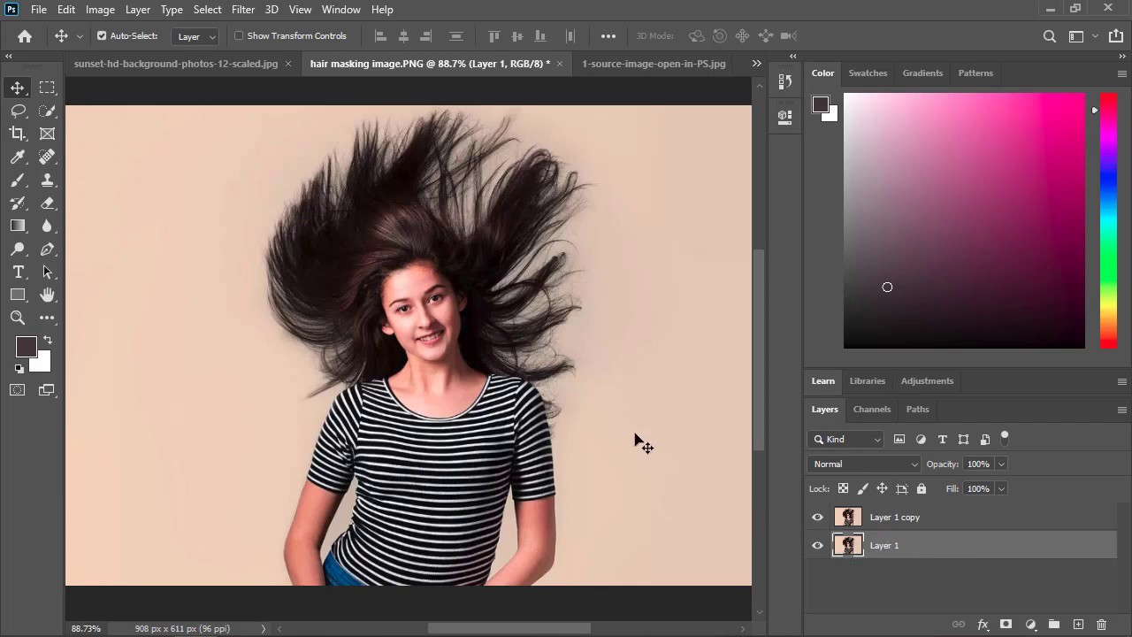
key(ctrl+minus)
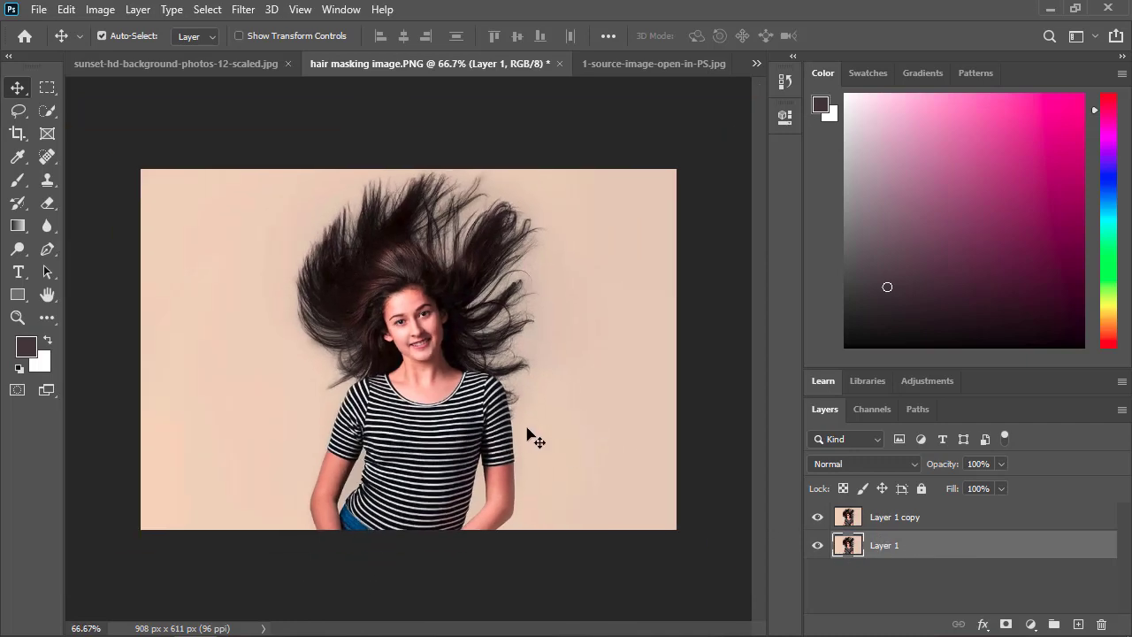
click(243, 66)
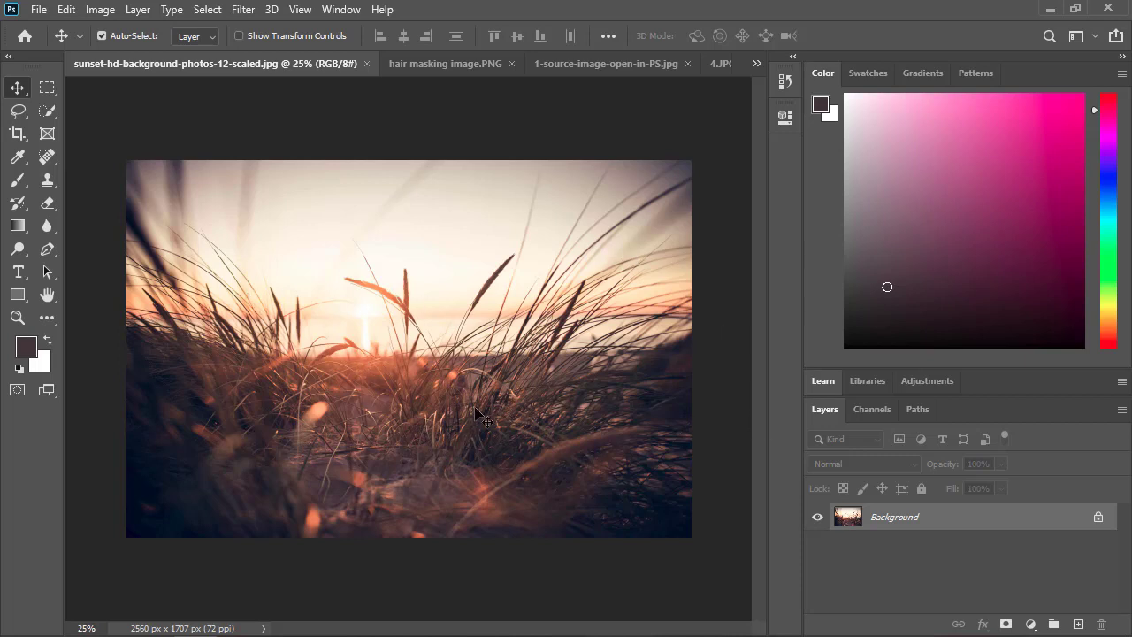
click(1098, 517)
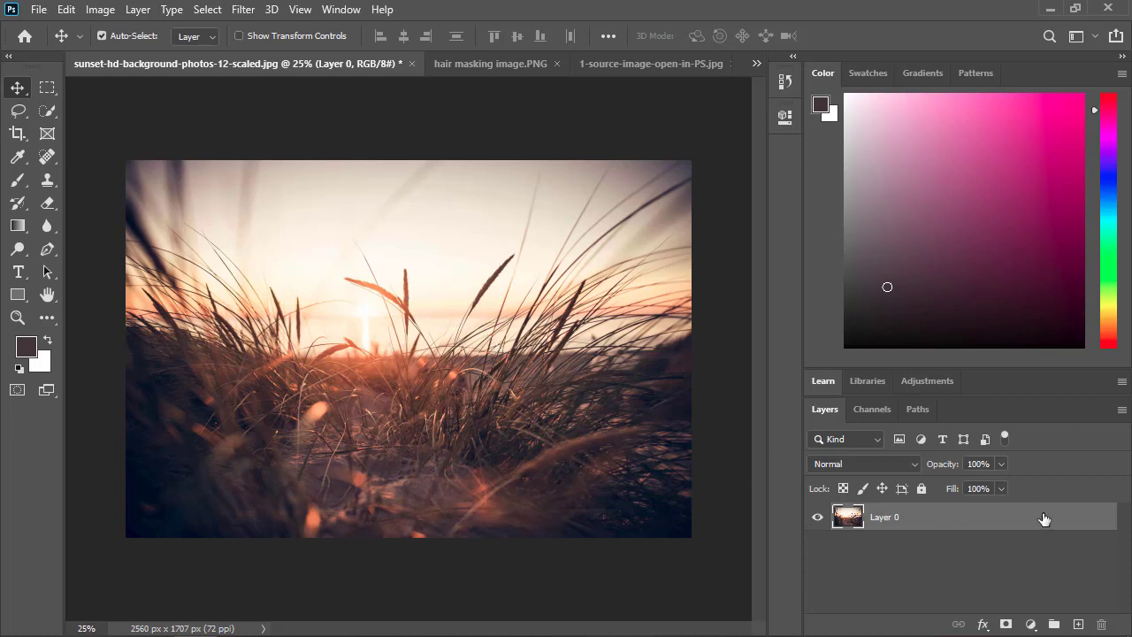
drag(523, 403, 419, 354)
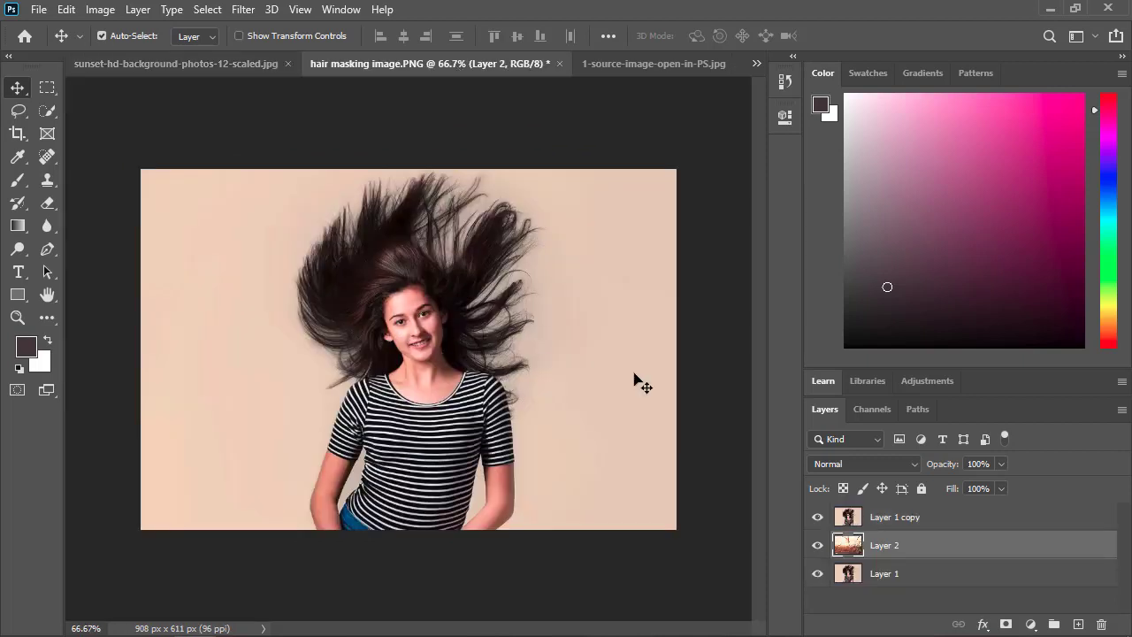
Hide Layer 1 copy, then scale the sunset layer to 37.44% and centre it over the canvas.
click(817, 516)
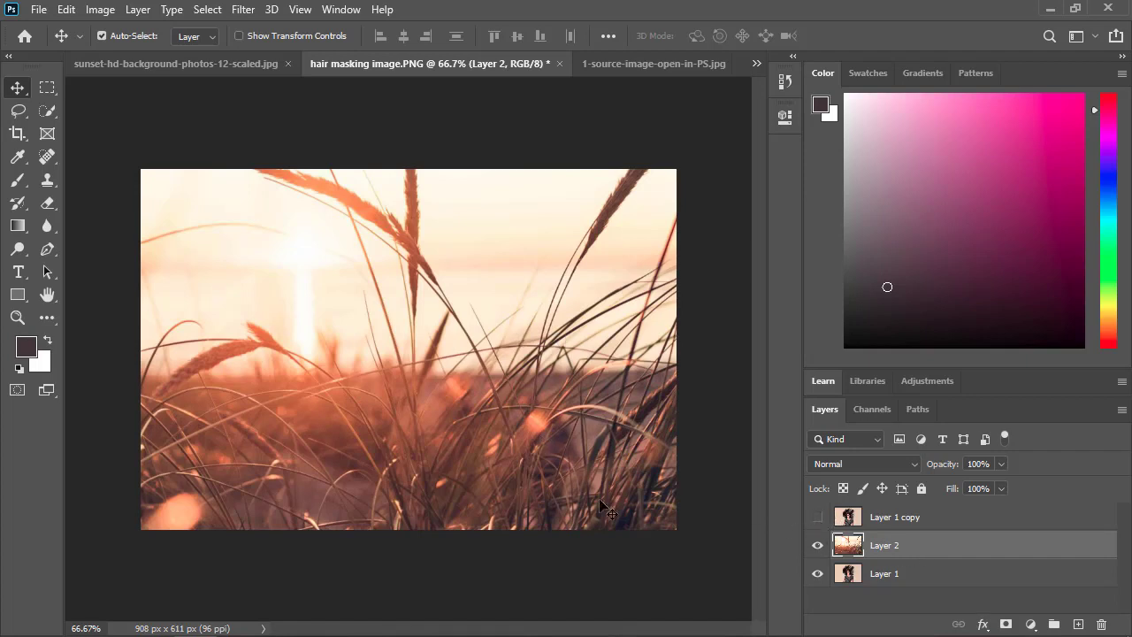
scroll(485, 404, down, 2)
scroll(485, 404, down, 3)
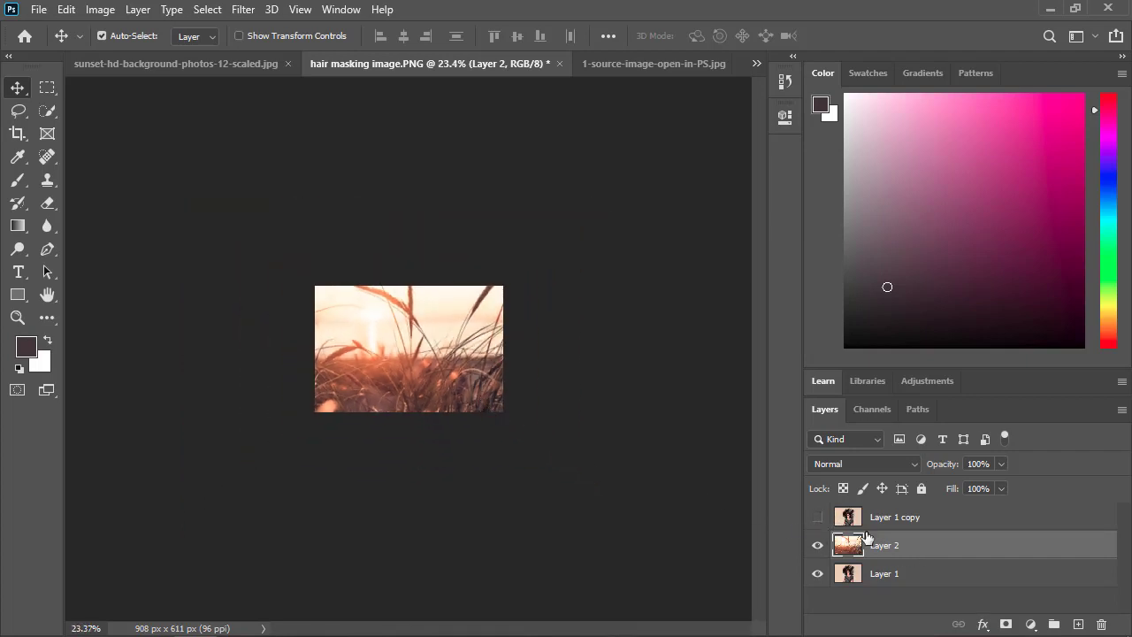
key(ctrl+t)
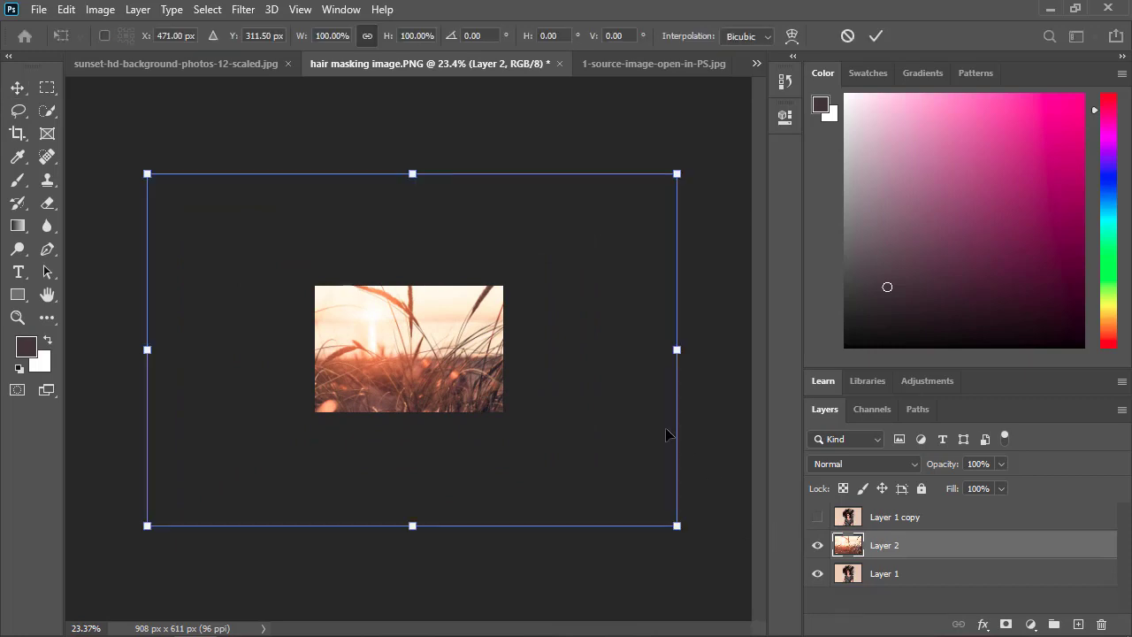
drag(677, 175, 491, 293)
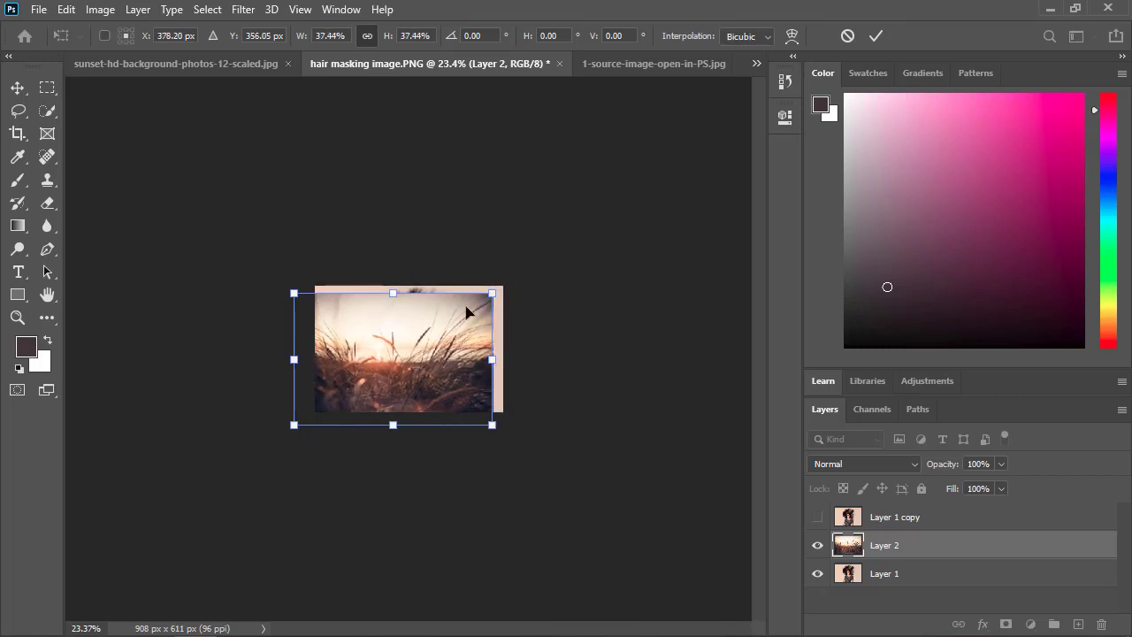
drag(417, 327, 434, 324)
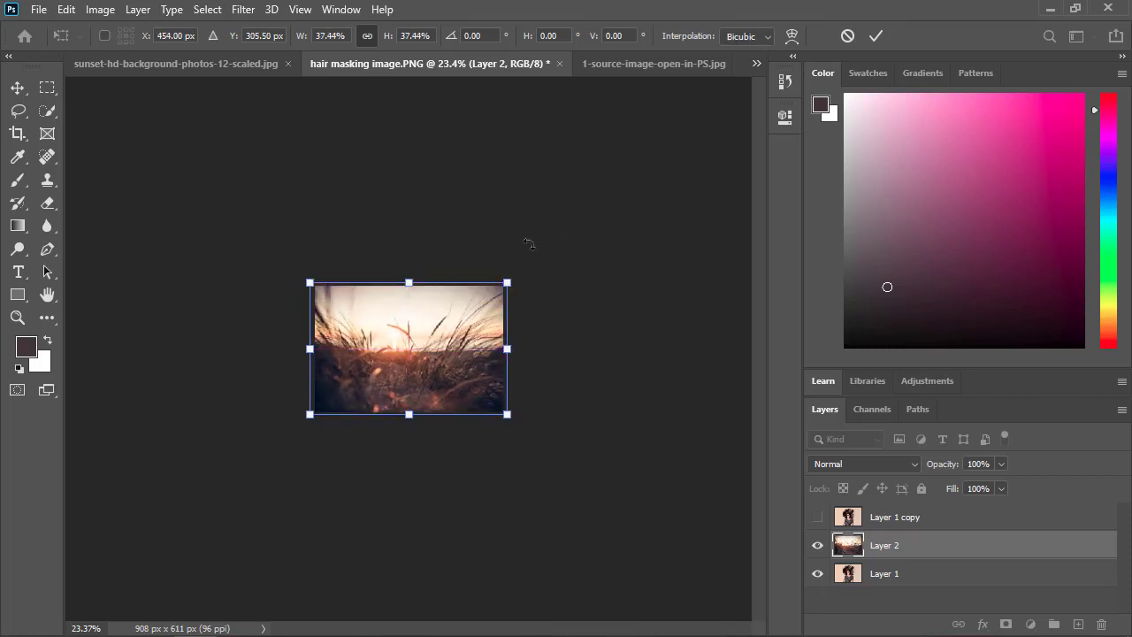
click(876, 36)
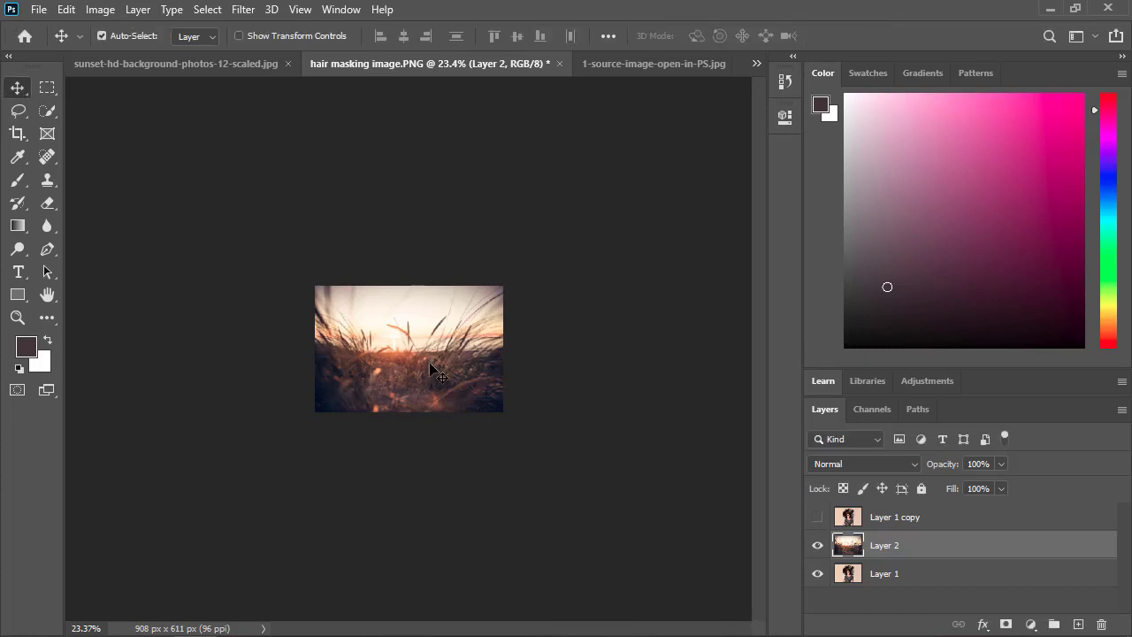
scroll(430, 364, up, 11)
scroll(432, 371, up, 1)
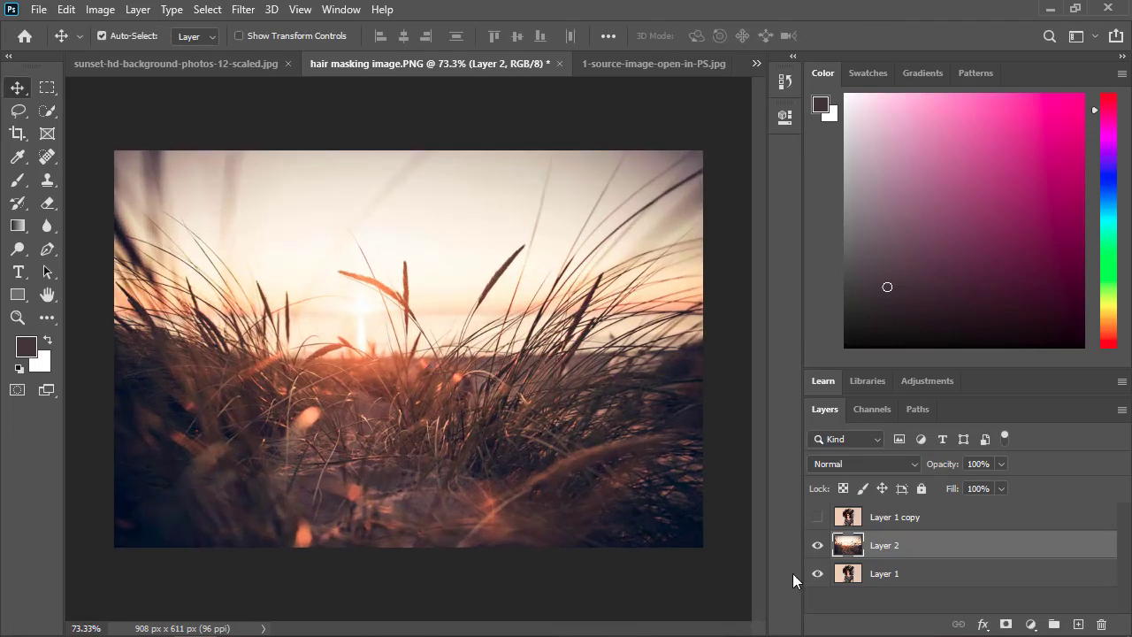
Show Layer 1 copy again, hide the original Layer 1, and make Layer 1 copy the active layer.
click(818, 518)
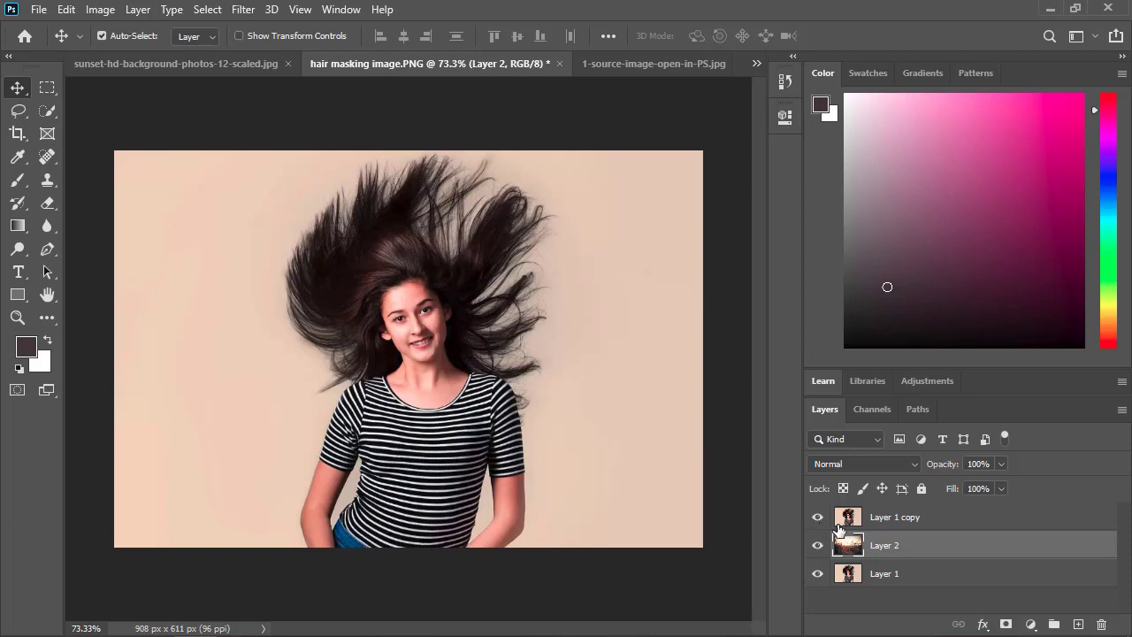
click(817, 573)
click(891, 520)
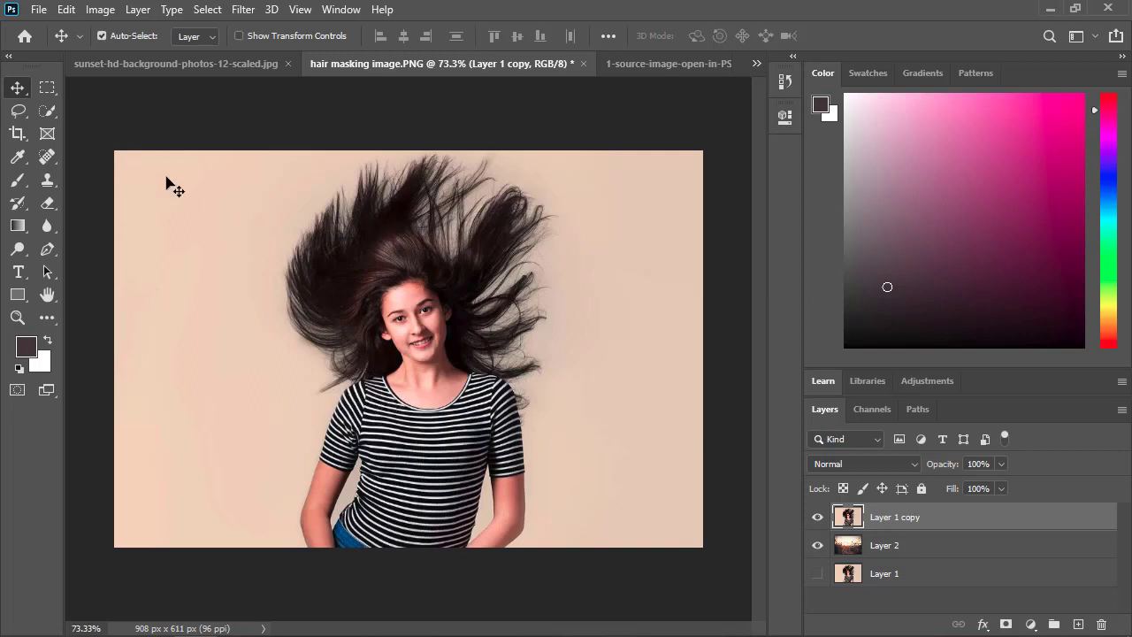
Select the woman with the Object Selection tool, using a rectangle about 546 × 623 px around her hair and body.
click(47, 112)
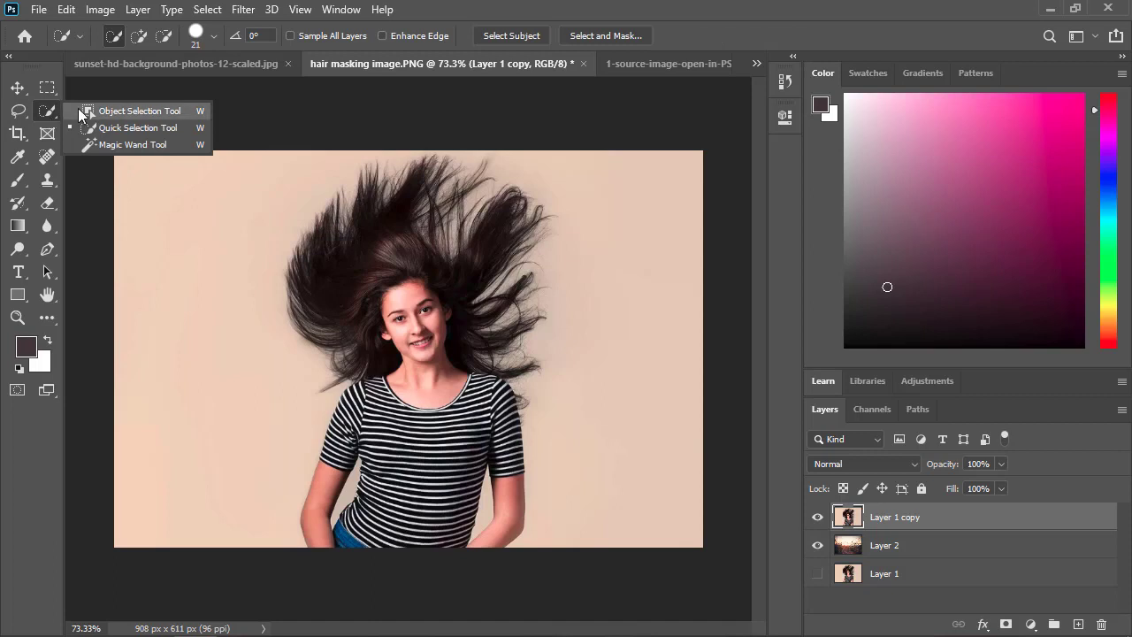
click(138, 113)
drag(219, 151, 572, 547)
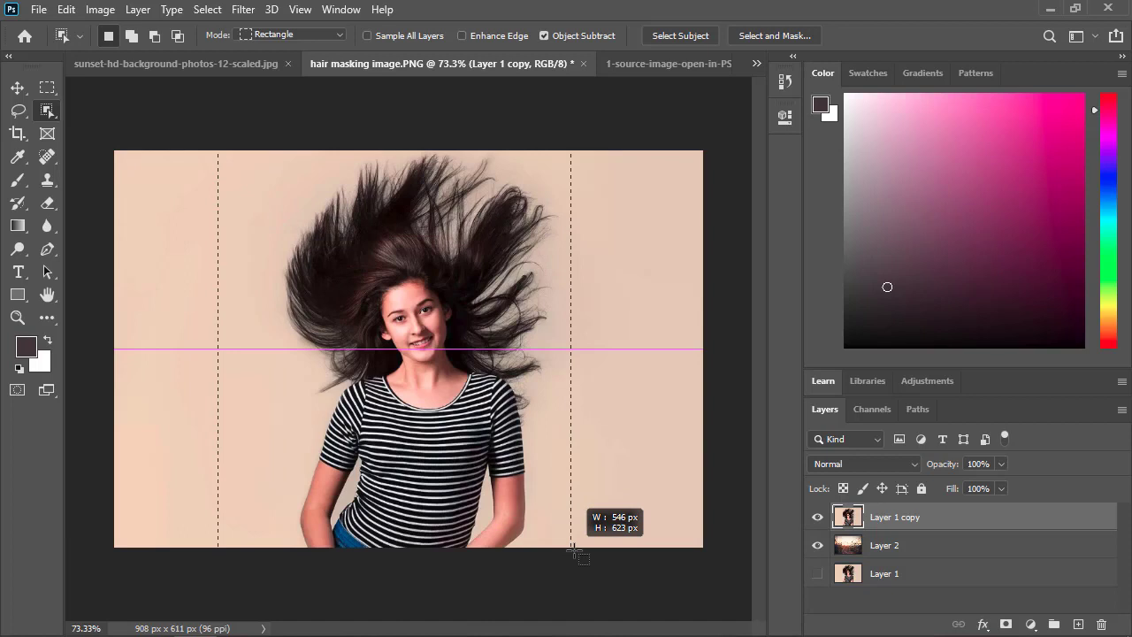
drag(573, 548, 573, 547)
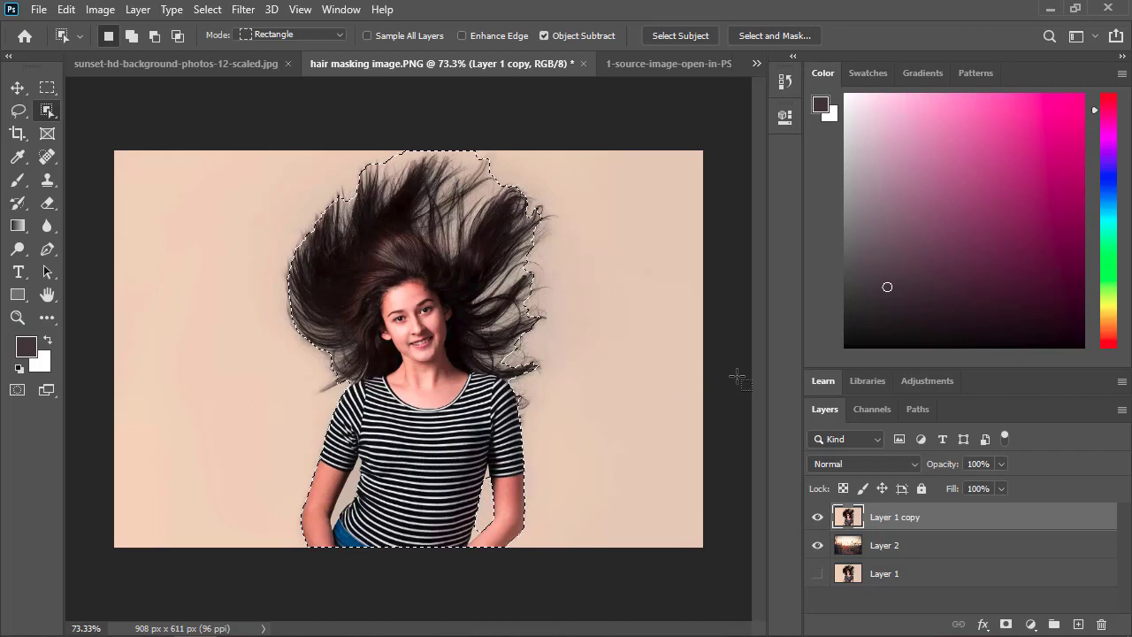
Open the selection in Select and Mask, try the Marching Ants and On Black views, and set the view to Overlay.
click(777, 36)
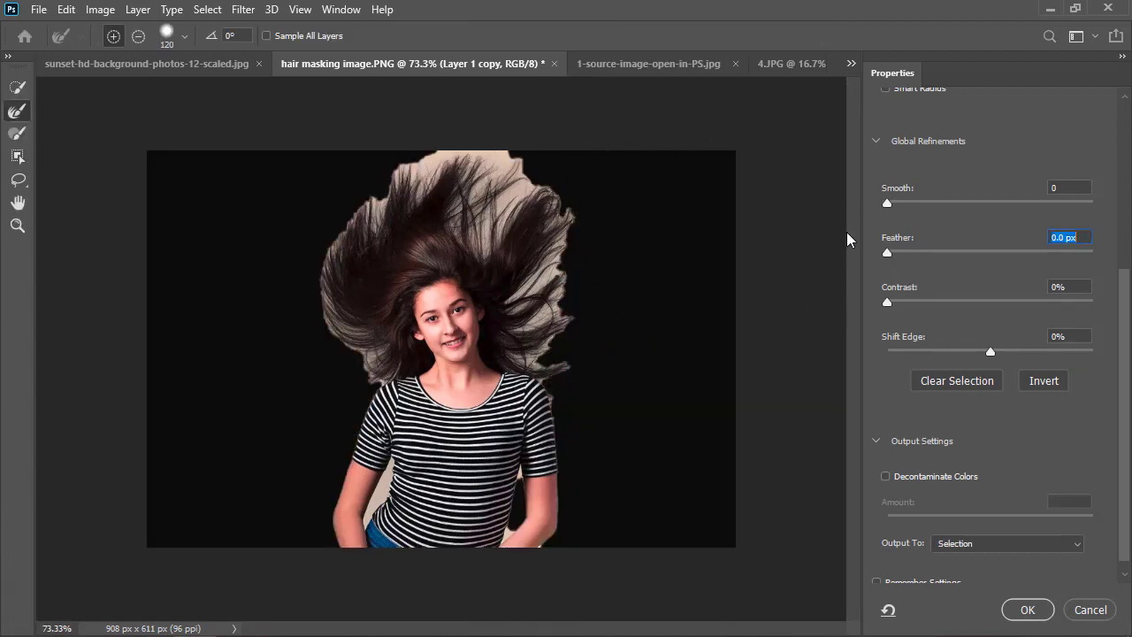
scroll(903, 146, up, 2)
scroll(903, 146, up, 3)
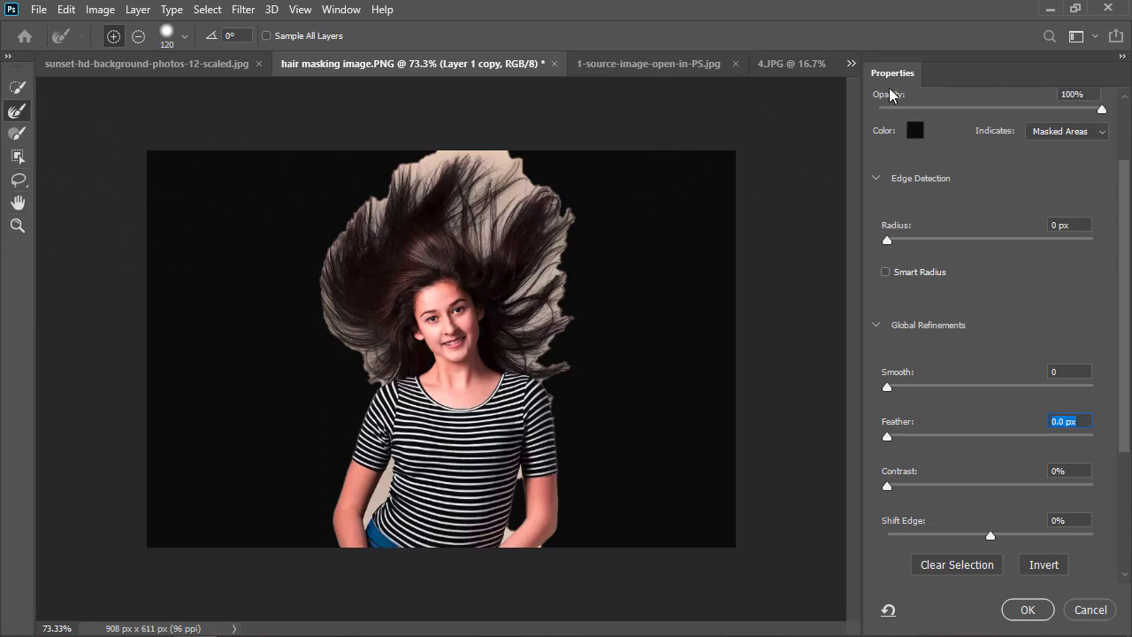
scroll(994, 214, up, 3)
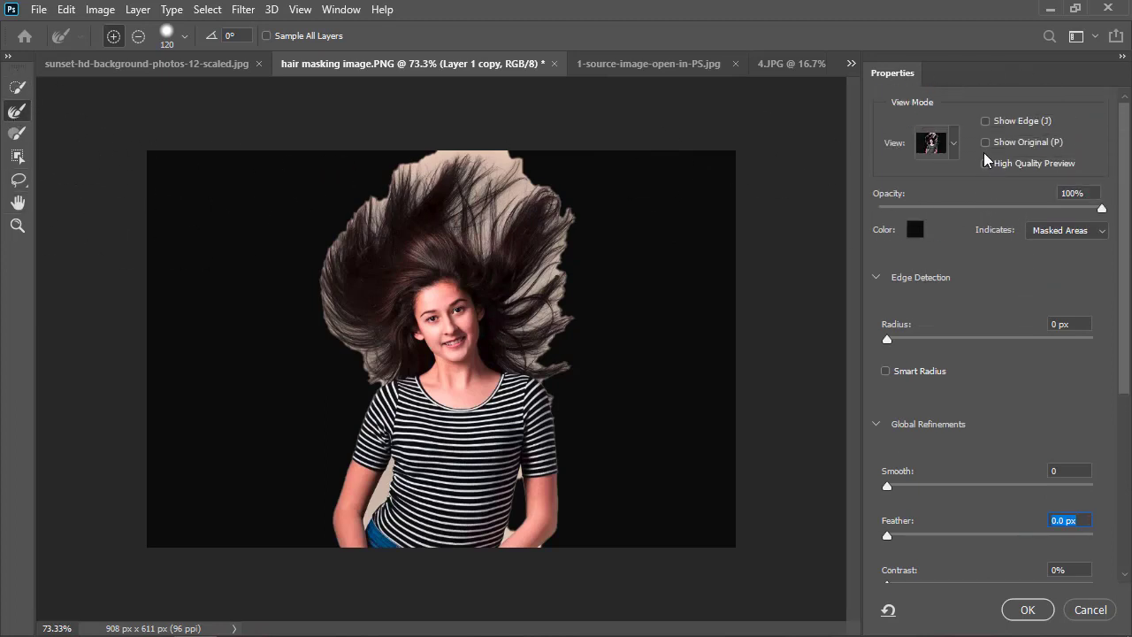
click(952, 144)
click(911, 221)
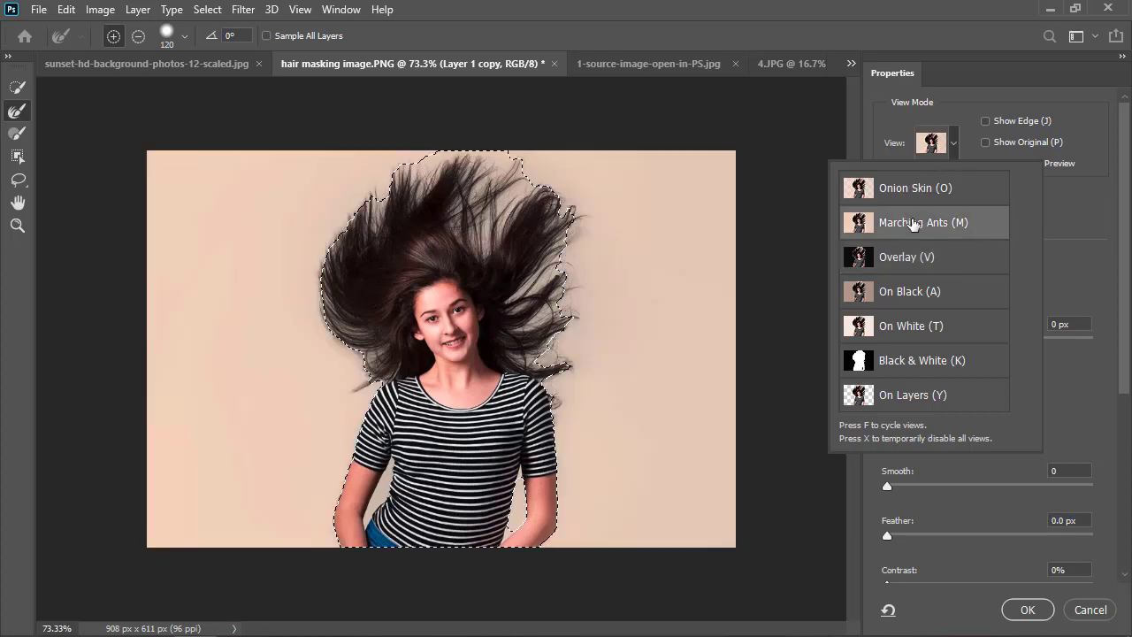
click(898, 298)
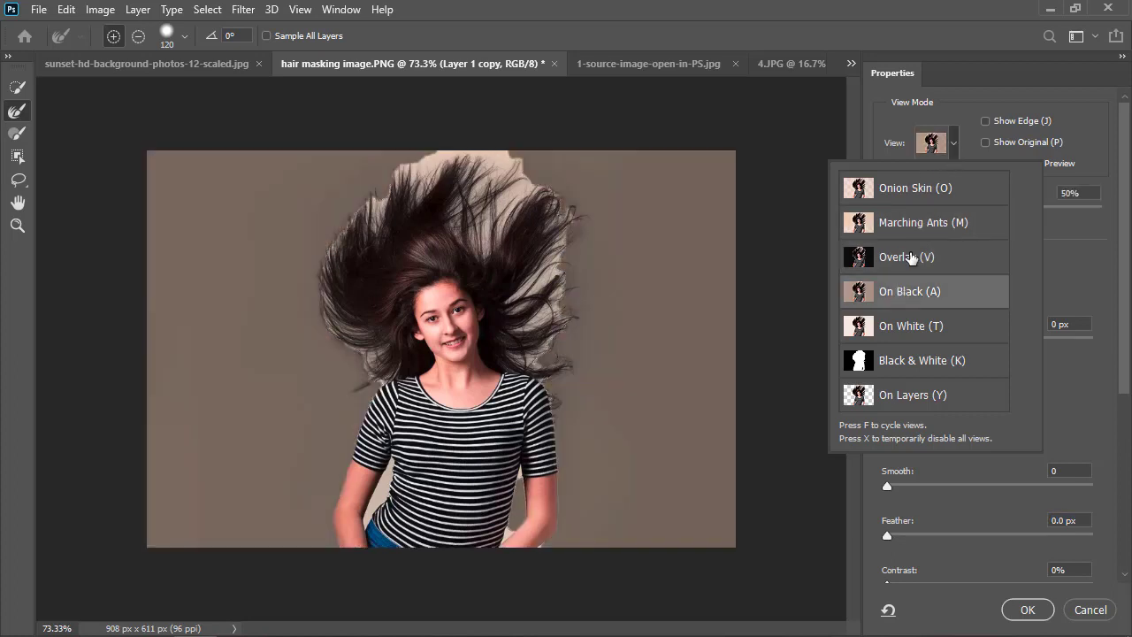
click(898, 254)
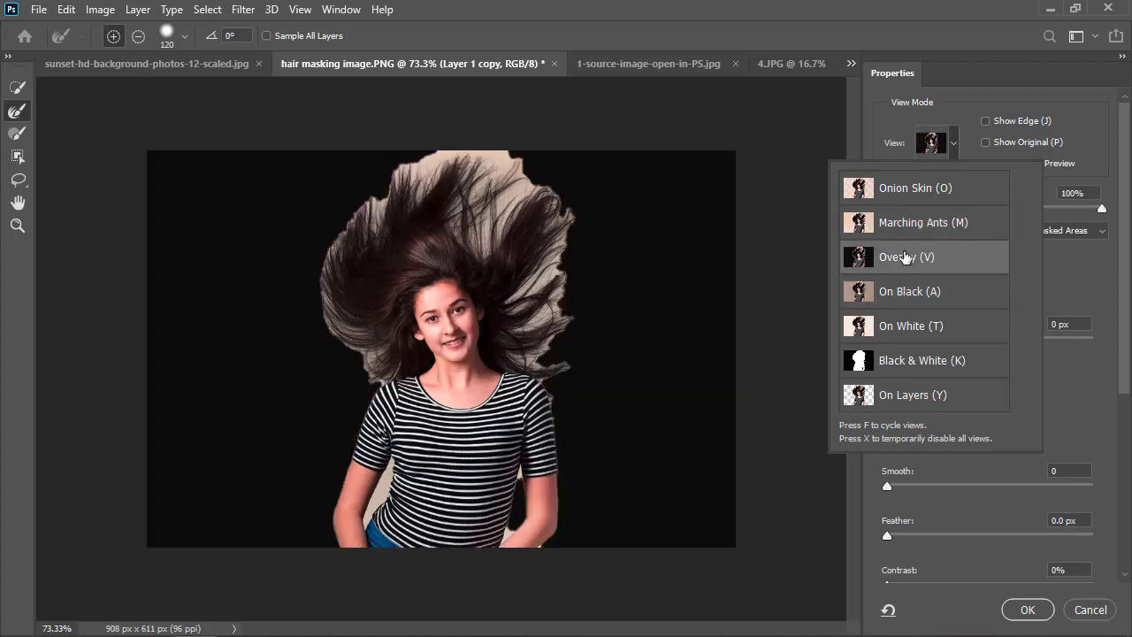
click(953, 142)
Set the mask overlay colour to bright red.
click(916, 230)
drag(760, 249, 847, 186)
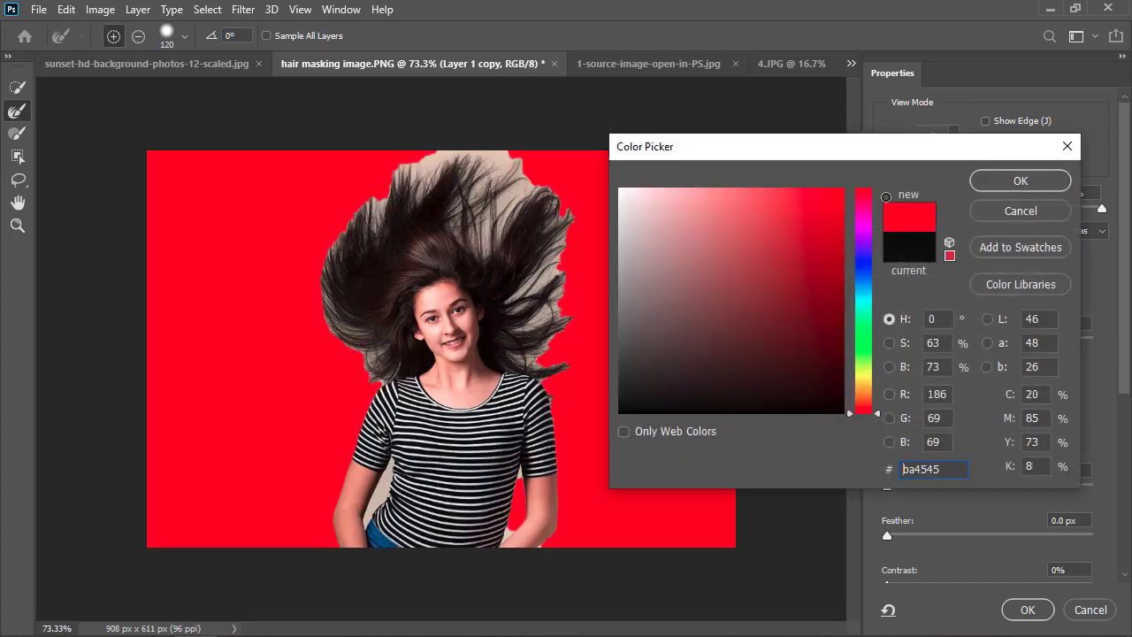
click(997, 187)
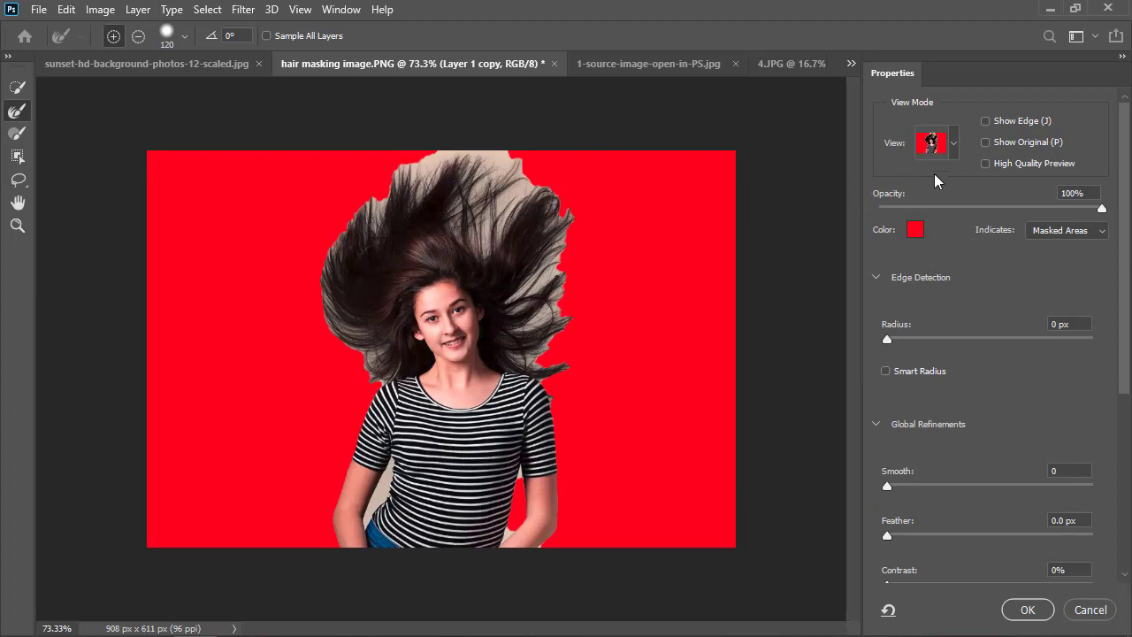
Set the mask overlay colour to black (000000) with 100% opacity.
click(914, 232)
drag(752, 242, 621, 411)
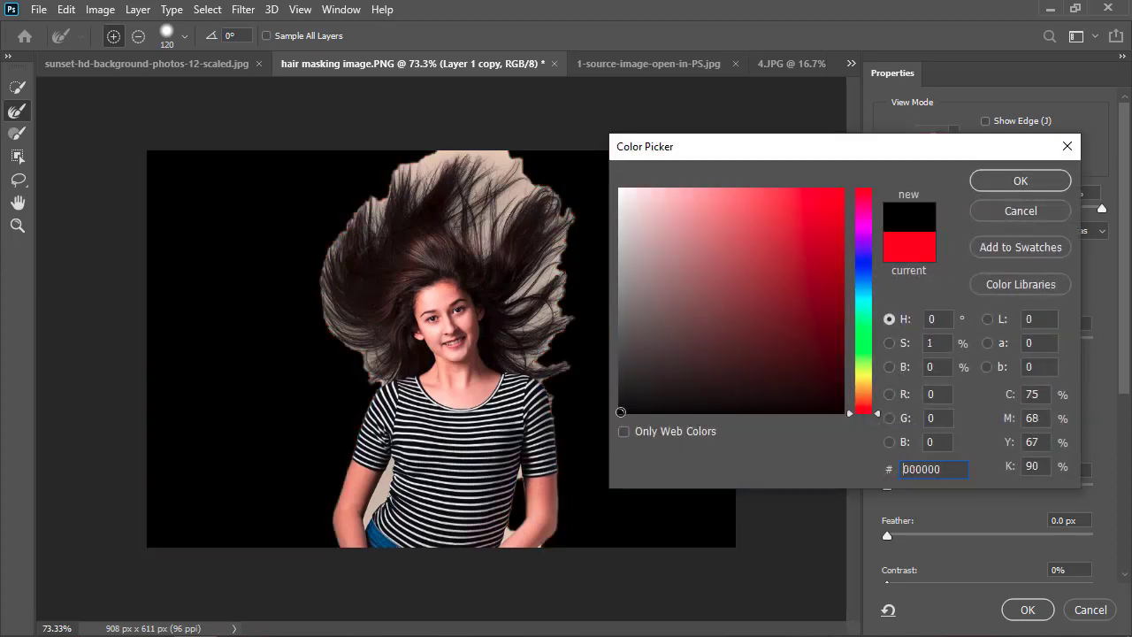
click(998, 182)
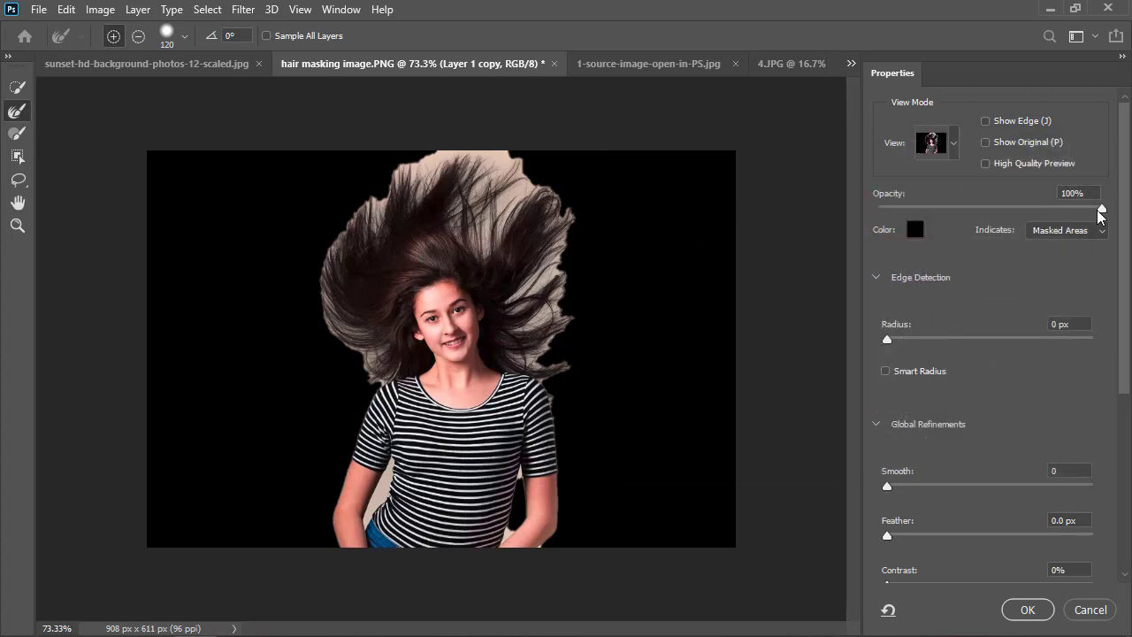
drag(1101, 212, 1125, 209)
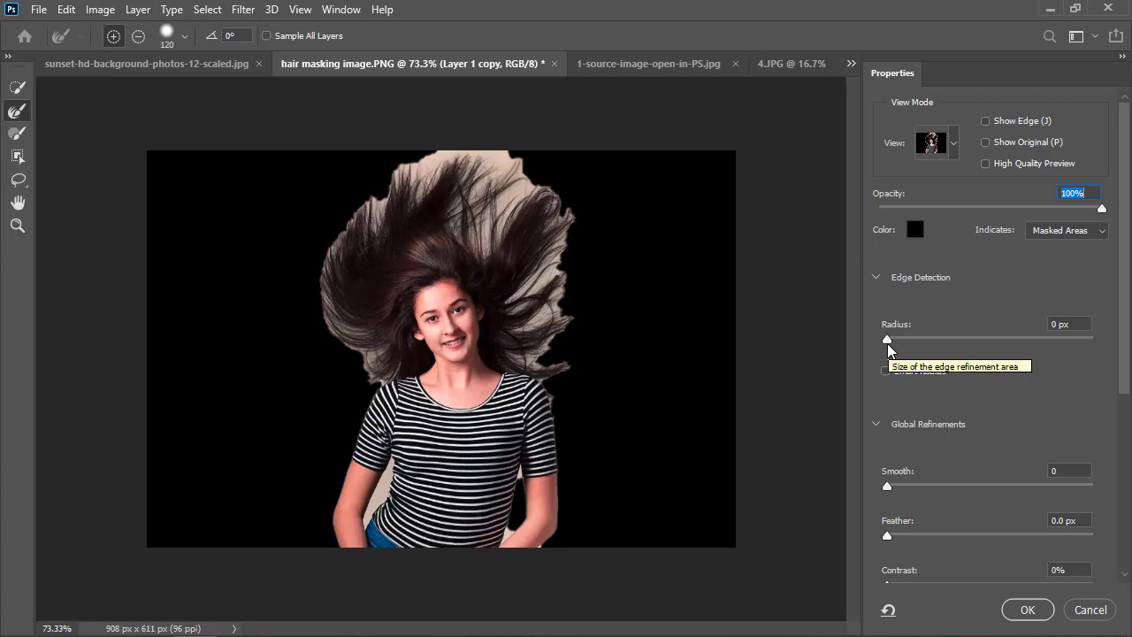
Inspect the mask edges around the woman's flying hair up close at 200%, and return to 100% magnification.
key(alt)
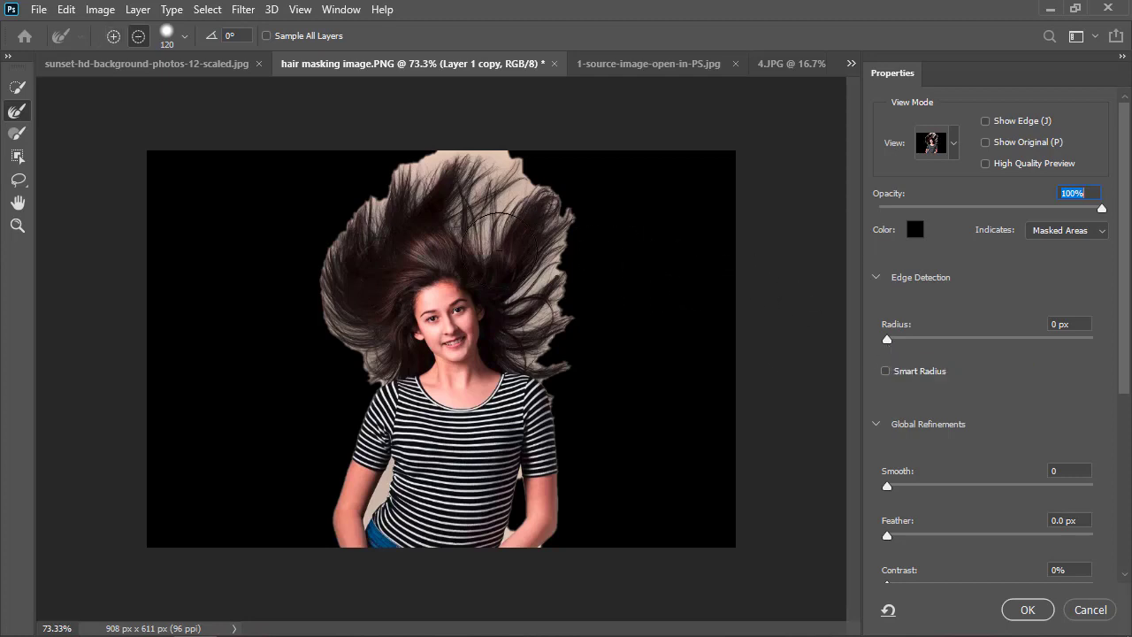
key(alt)
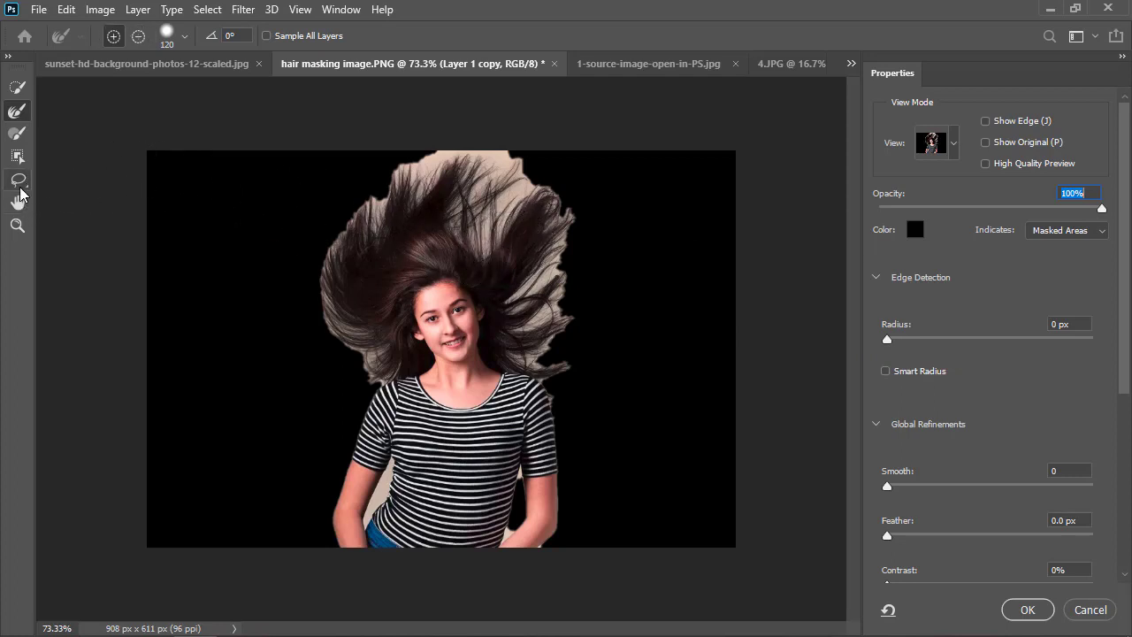
click(13, 225)
click(471, 218)
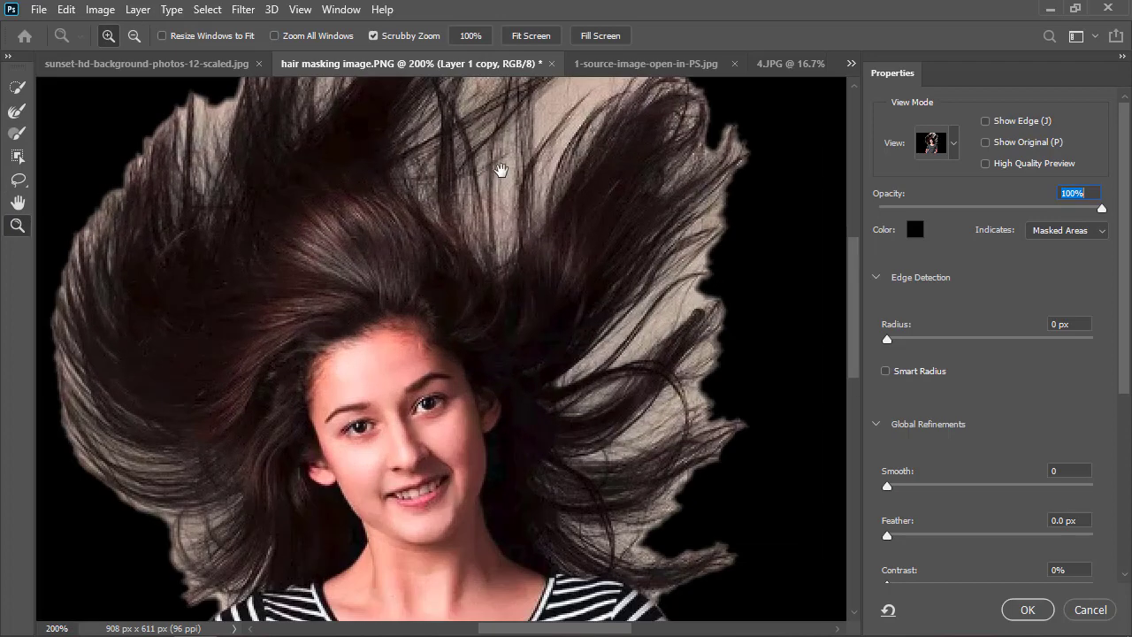
click(501, 168)
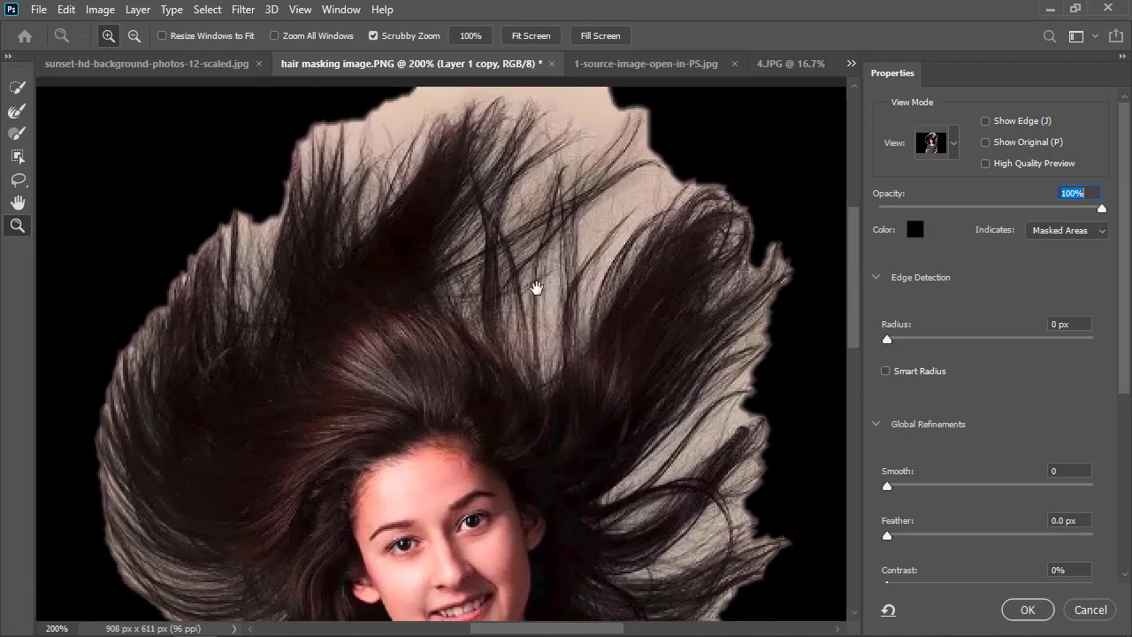
drag(390, 210, 392, 226)
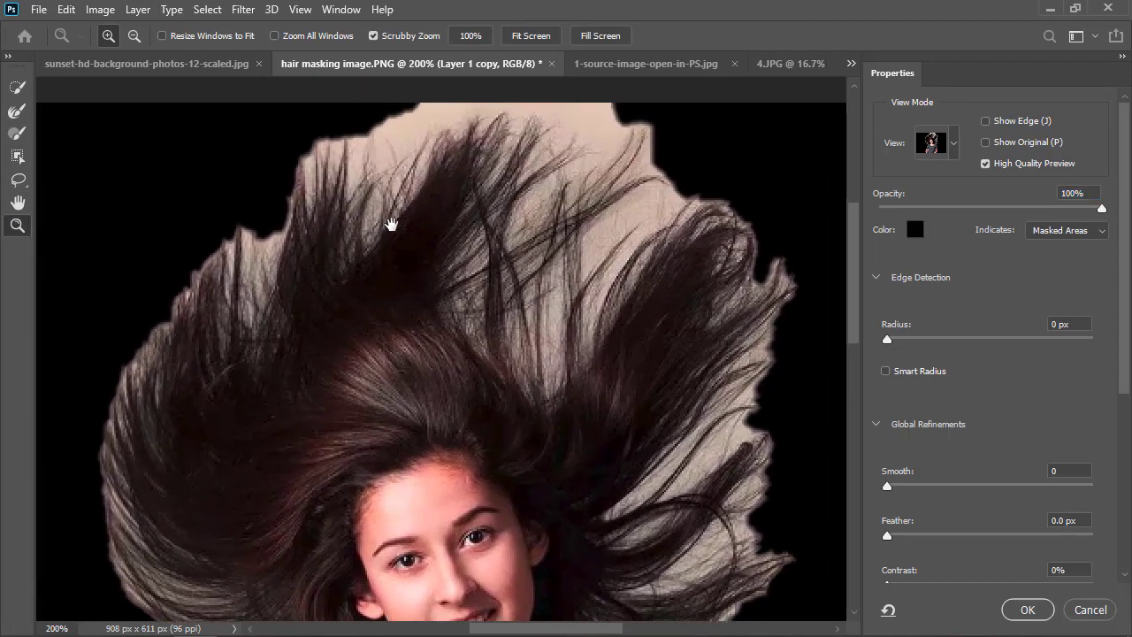
key(alt)
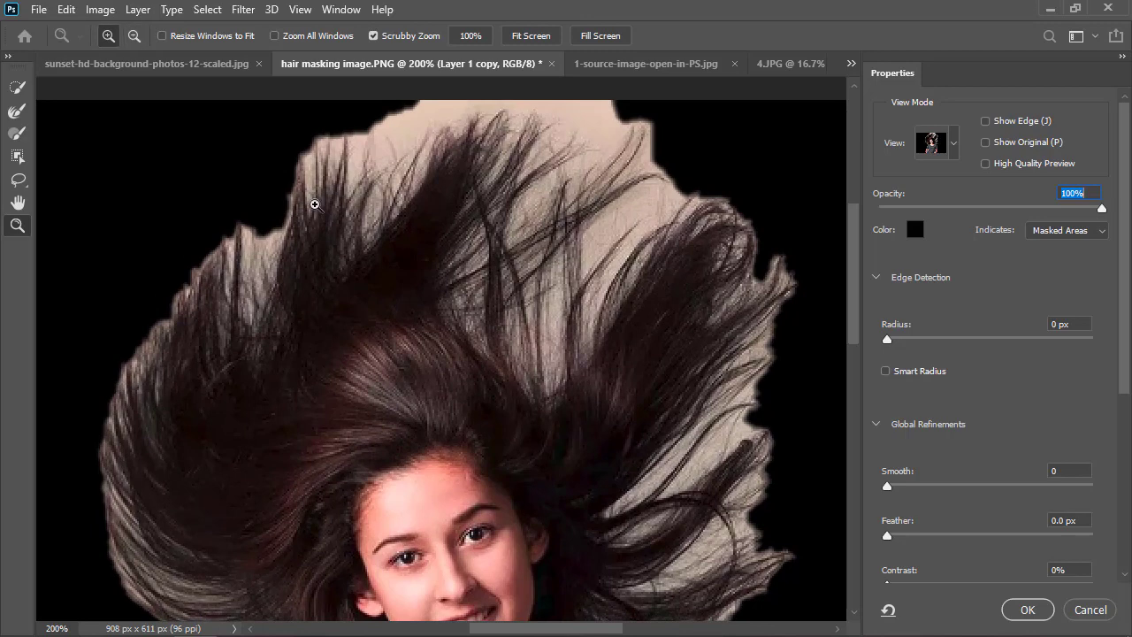
alt+click(308, 191)
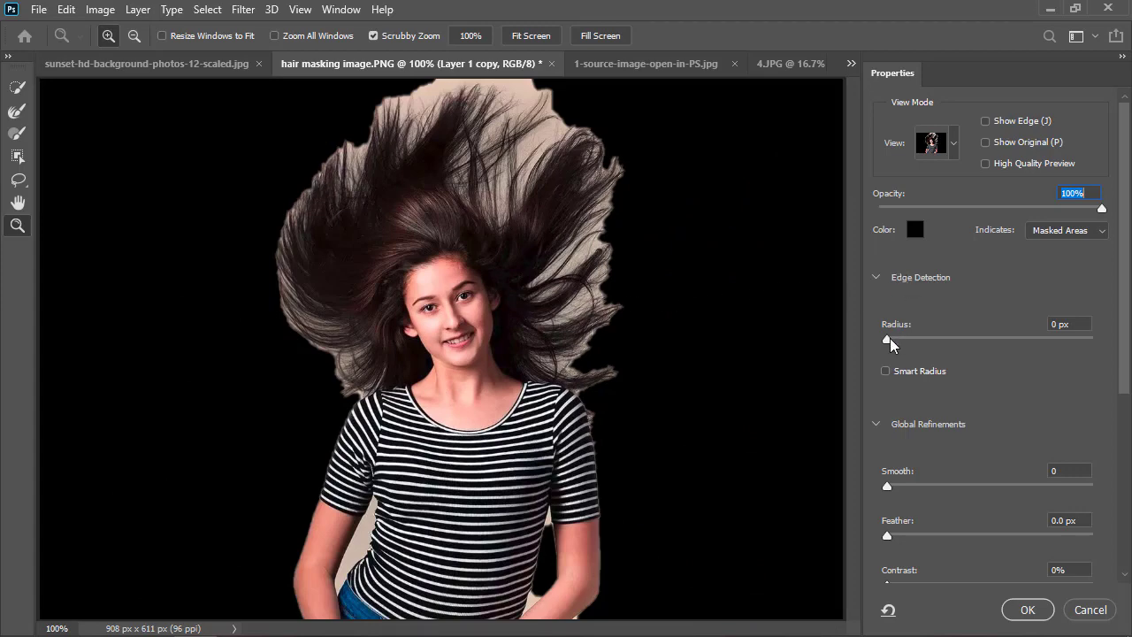
Set the edge detection radius to 2 px and enable Smart Radius.
click(901, 340)
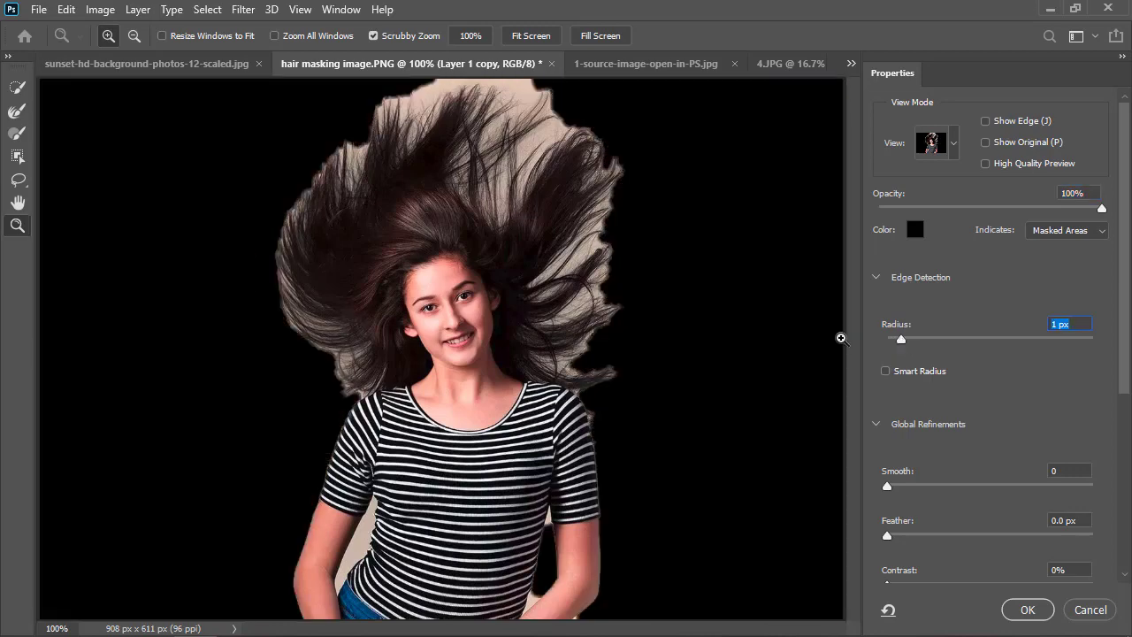
drag(903, 340, 860, 338)
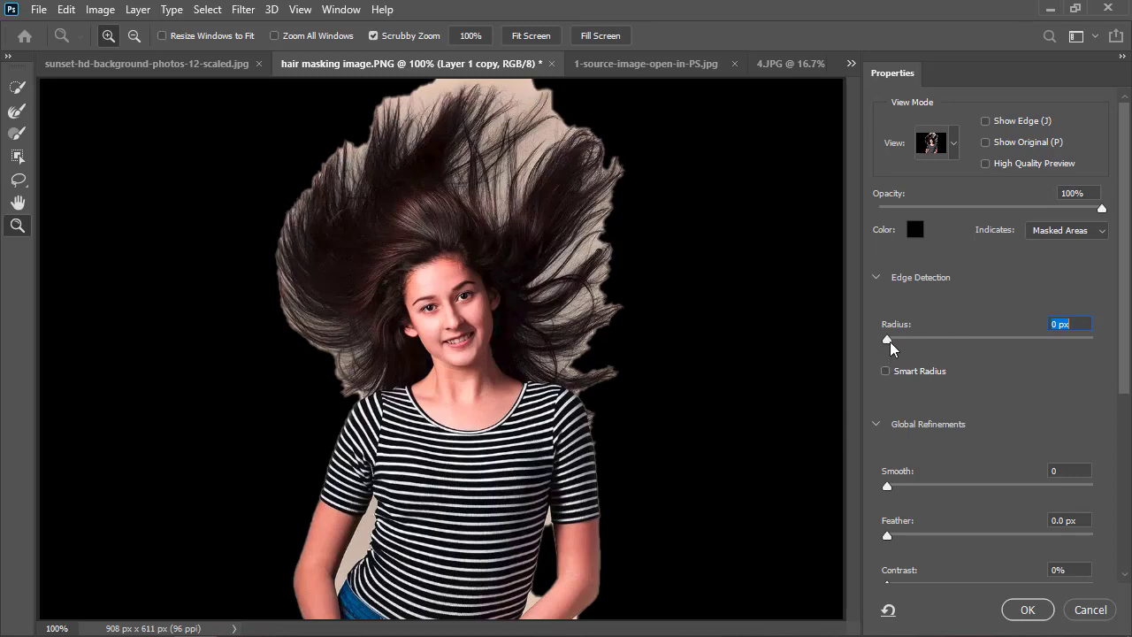
drag(891, 340, 897, 340)
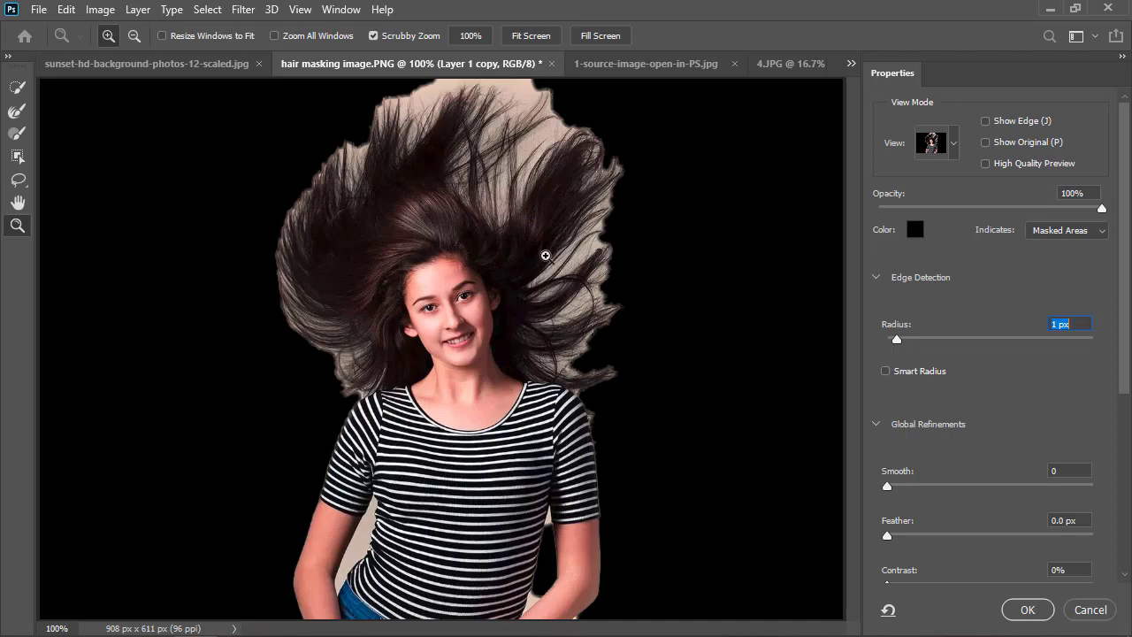
key(Up)
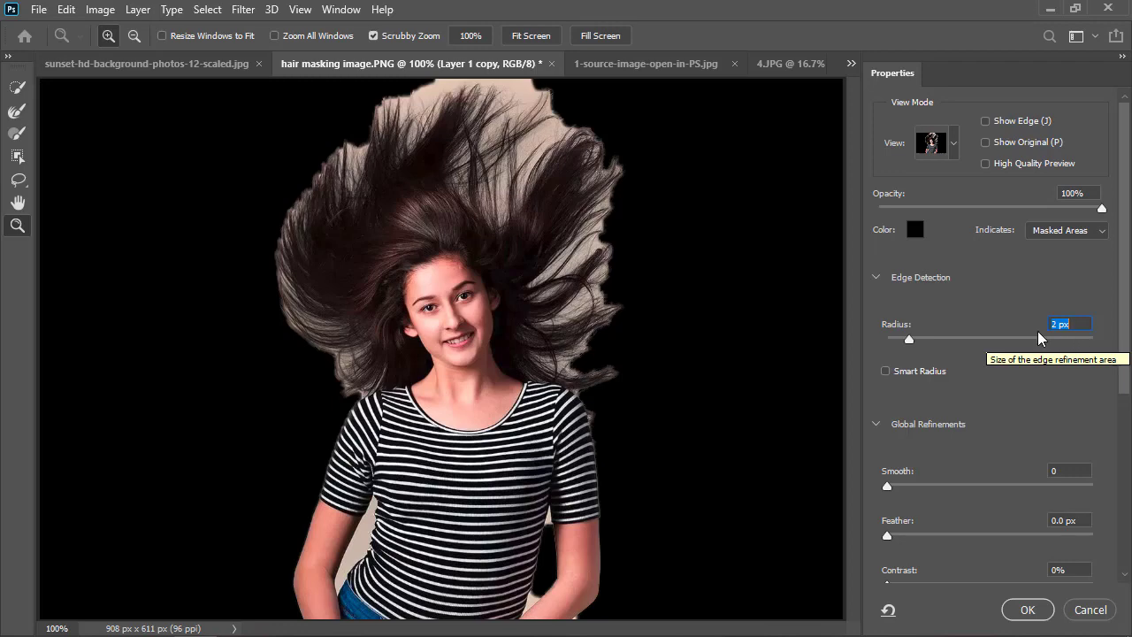
click(887, 374)
Set the global refinements Smooth to 2 and Feather to 0.5 px.
scroll(958, 440, down, 1)
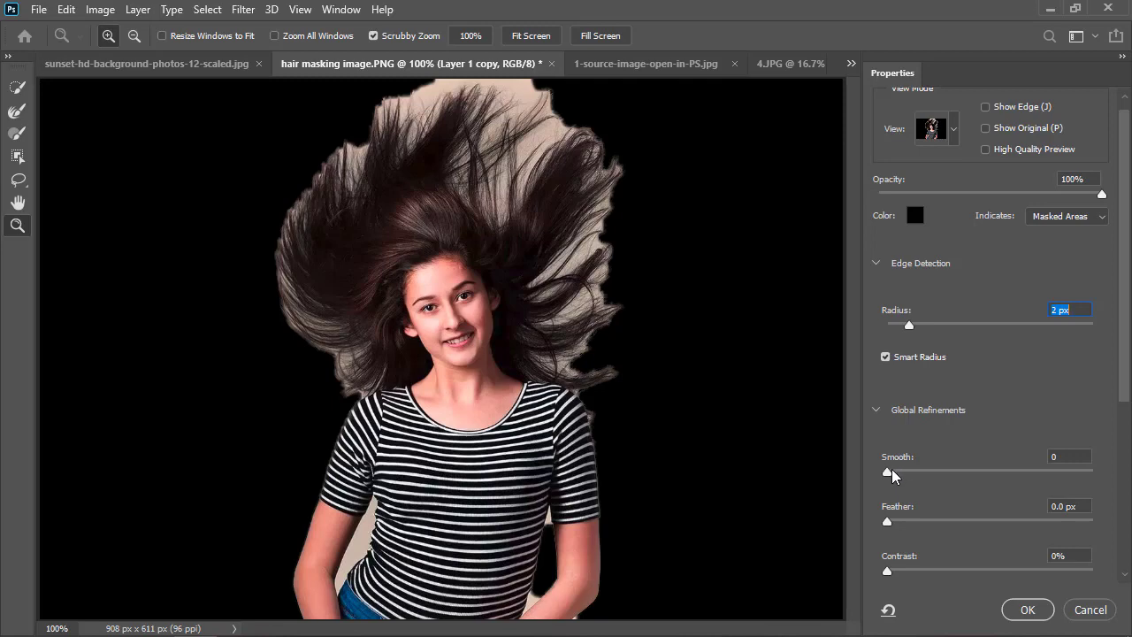
drag(888, 476, 892, 481)
scroll(909, 517, down, 1)
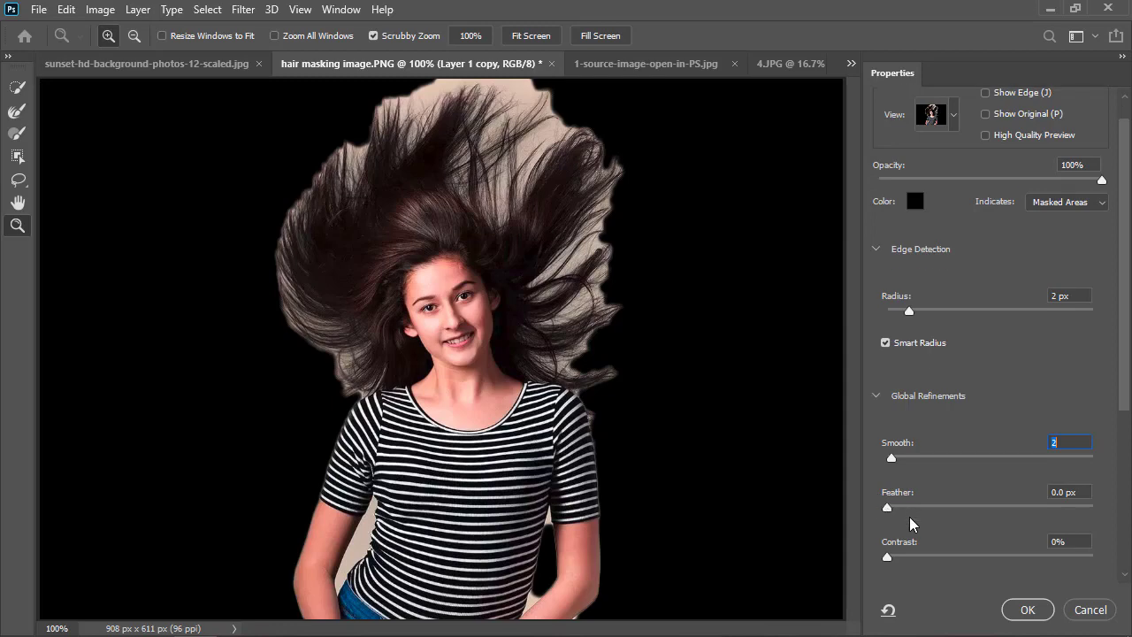
mouse_move(888, 508)
mouse_down()
mouse_move(979, 515)
mouse_move(896, 511)
mouse_up()
drag(894, 514, 895, 513)
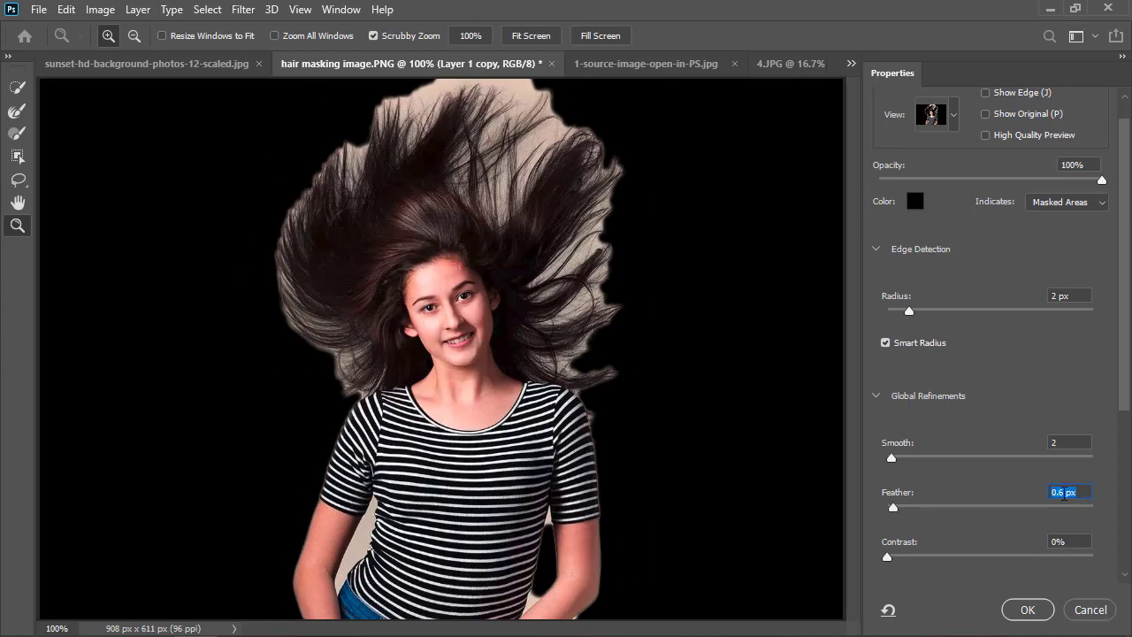
click(1063, 493)
key(BackSpace)
text(5)
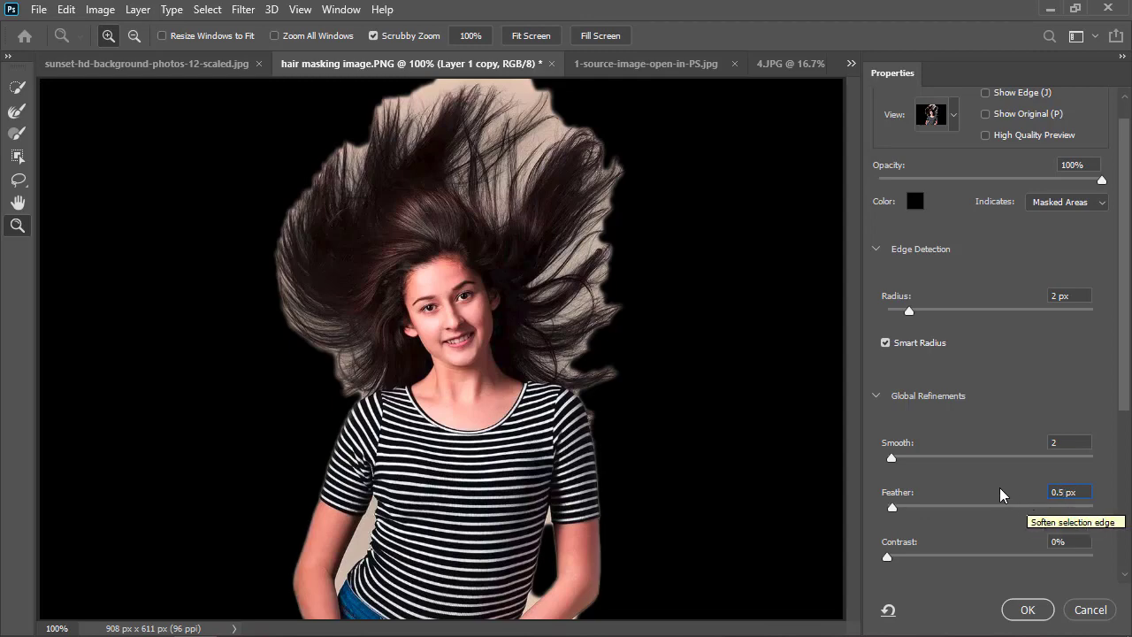
key(Return)
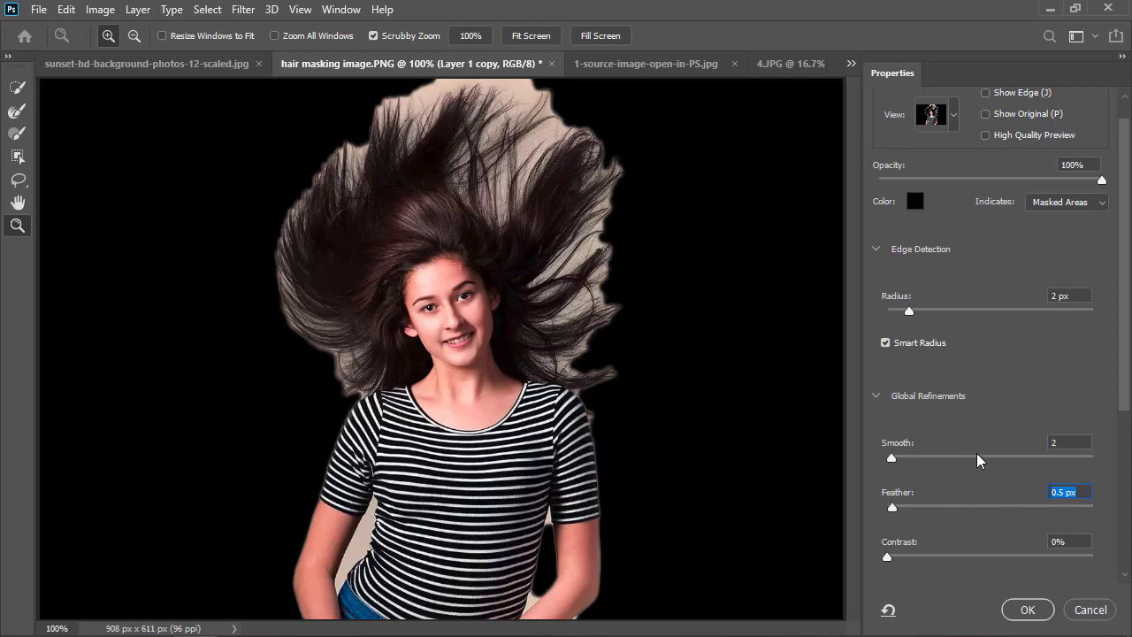
Try Smooth values of 75, 0, 89 and 7 on the mask edge, and return Smooth to 2.
drag(890, 458, 1042, 459)
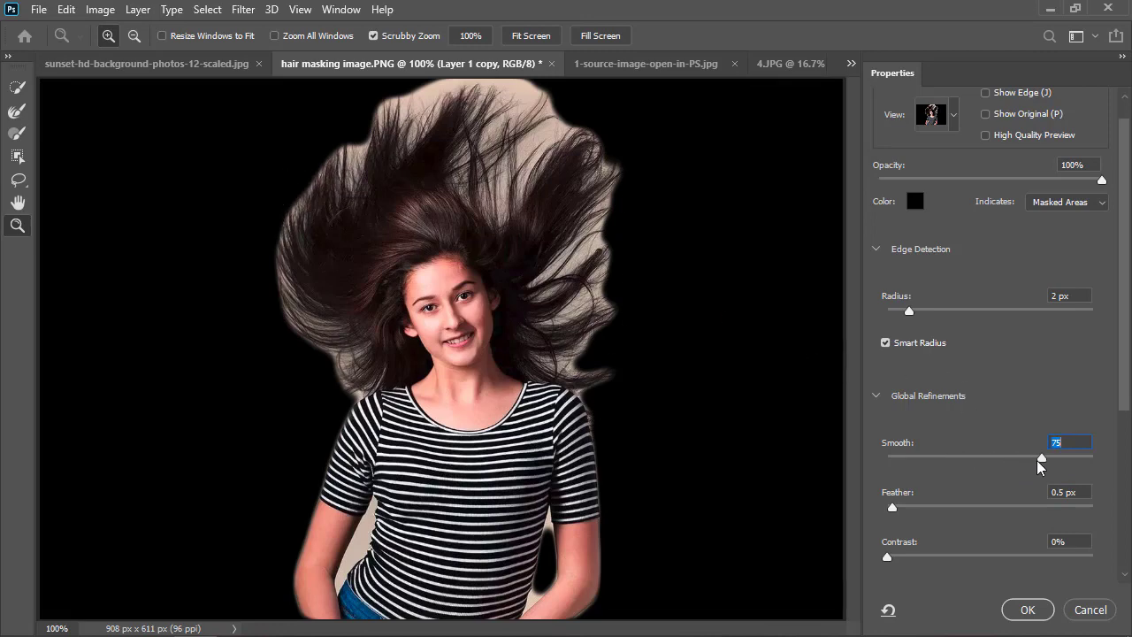
text(0)
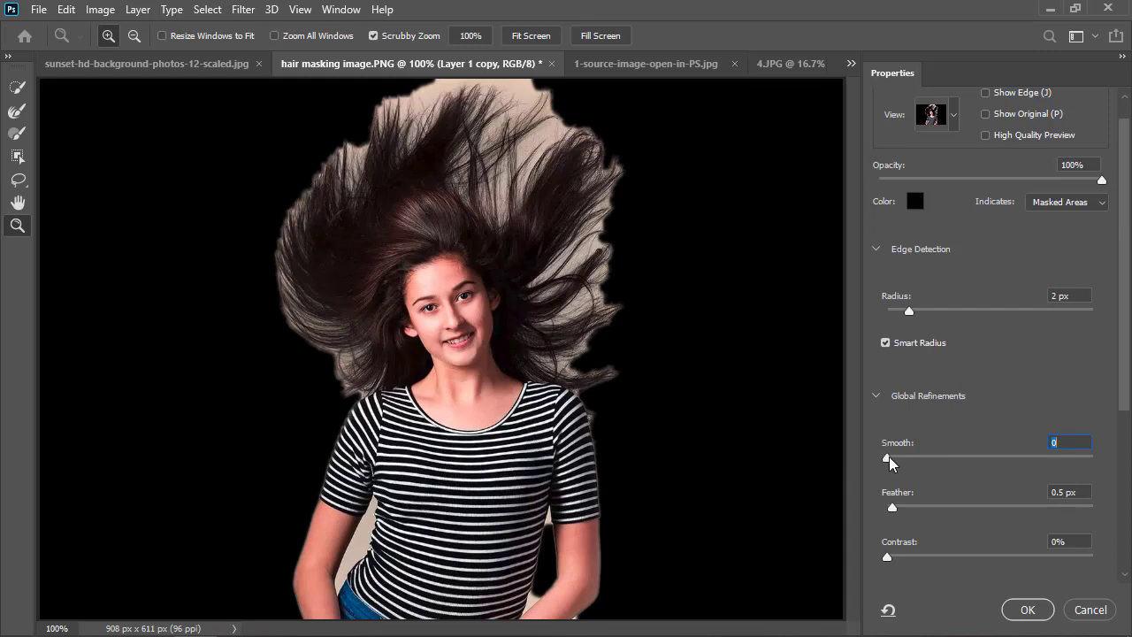
drag(889, 456, 1071, 457)
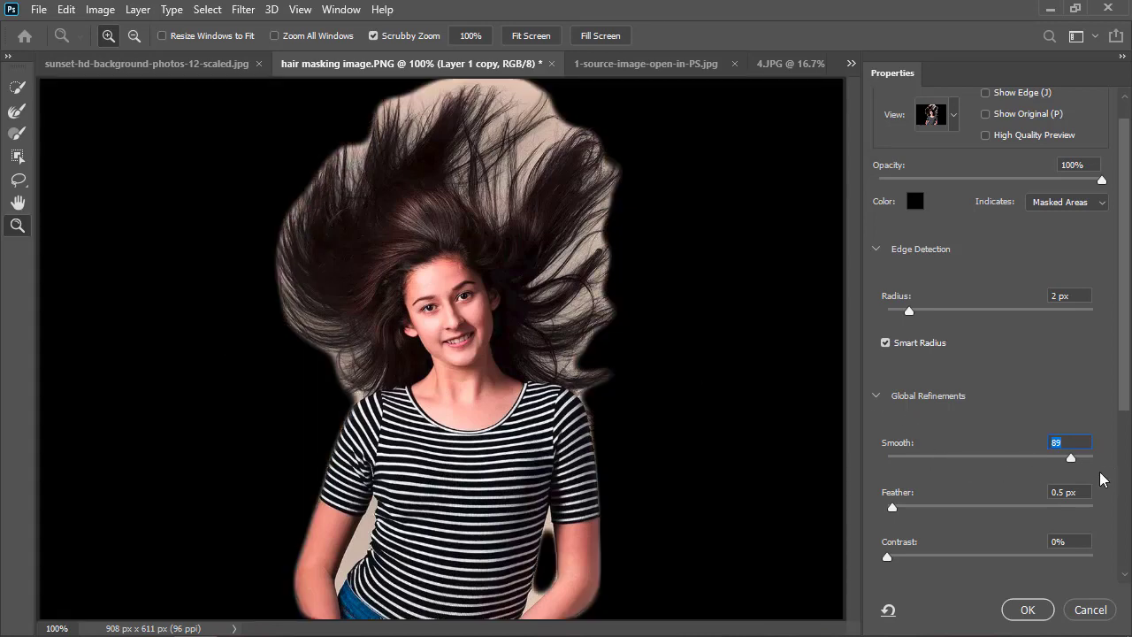
drag(1071, 458, 901, 457)
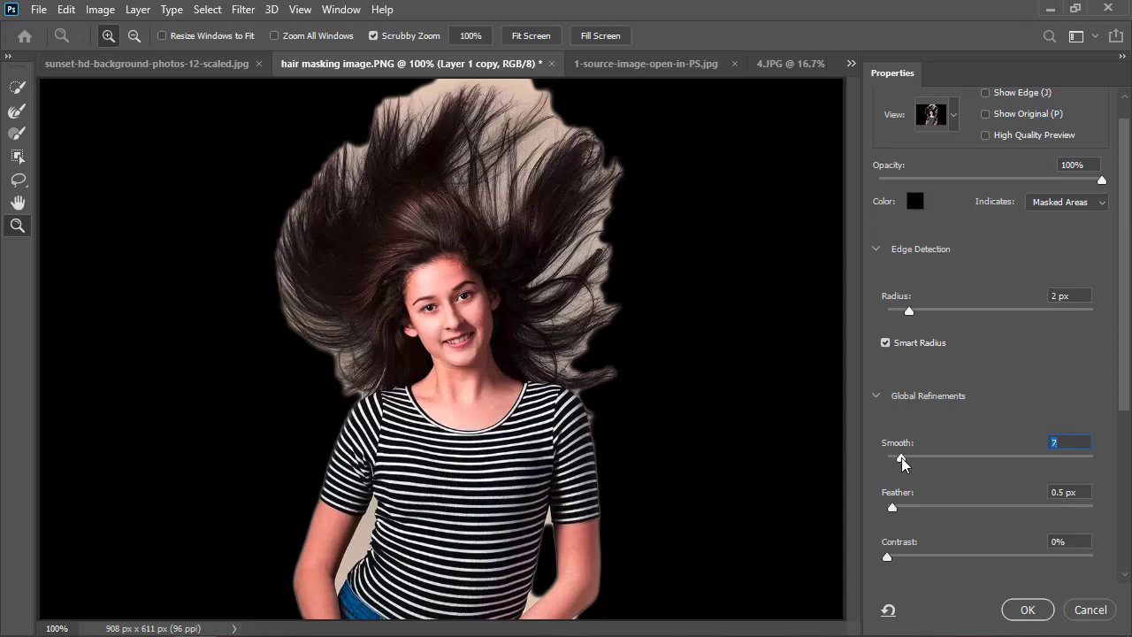
drag(901, 457, 895, 460)
Set the edge detection radius to 4 px after trying 250 px, and the Contrast to 1% after trying 70%.
drag(944, 315, 1123, 314)
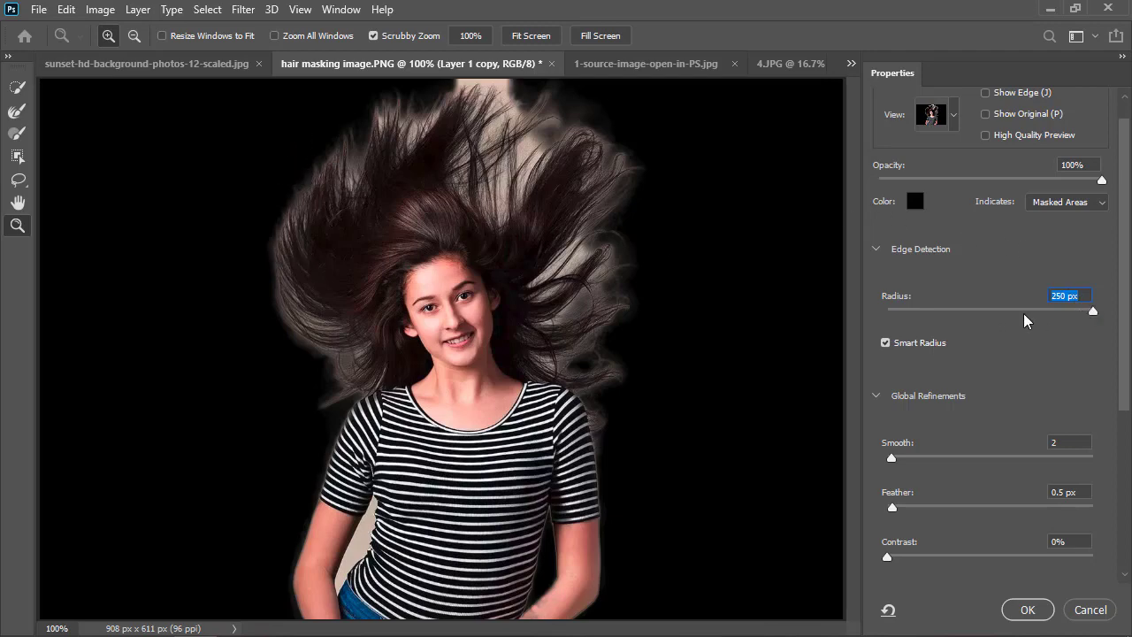
drag(1094, 310, 927, 311)
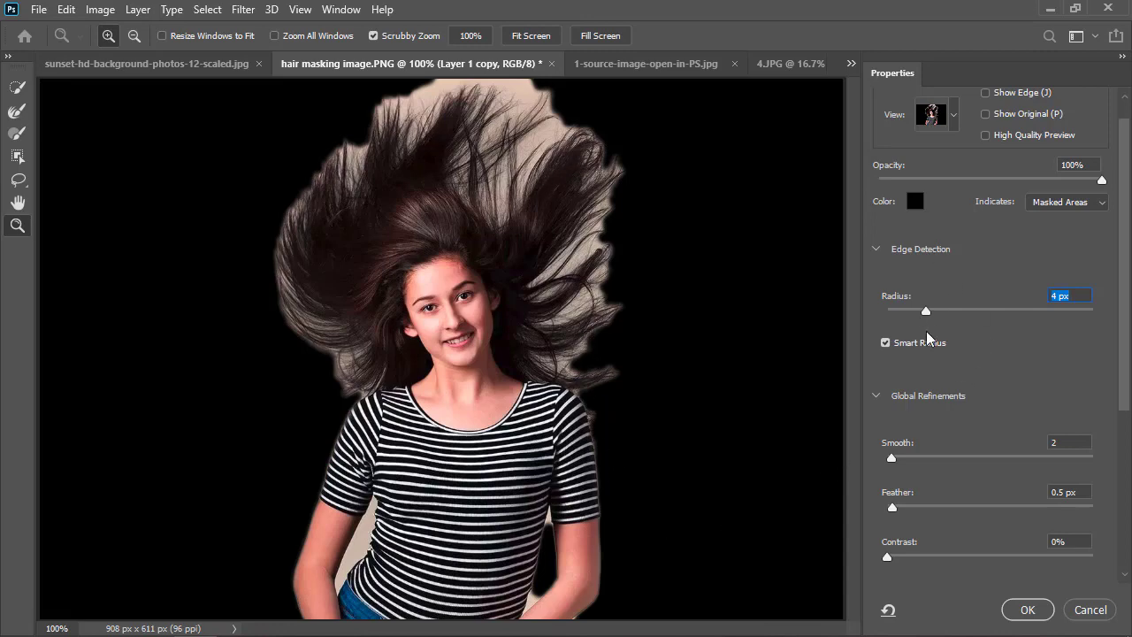
scroll(935, 460, down, 1)
scroll(897, 495, down, 1)
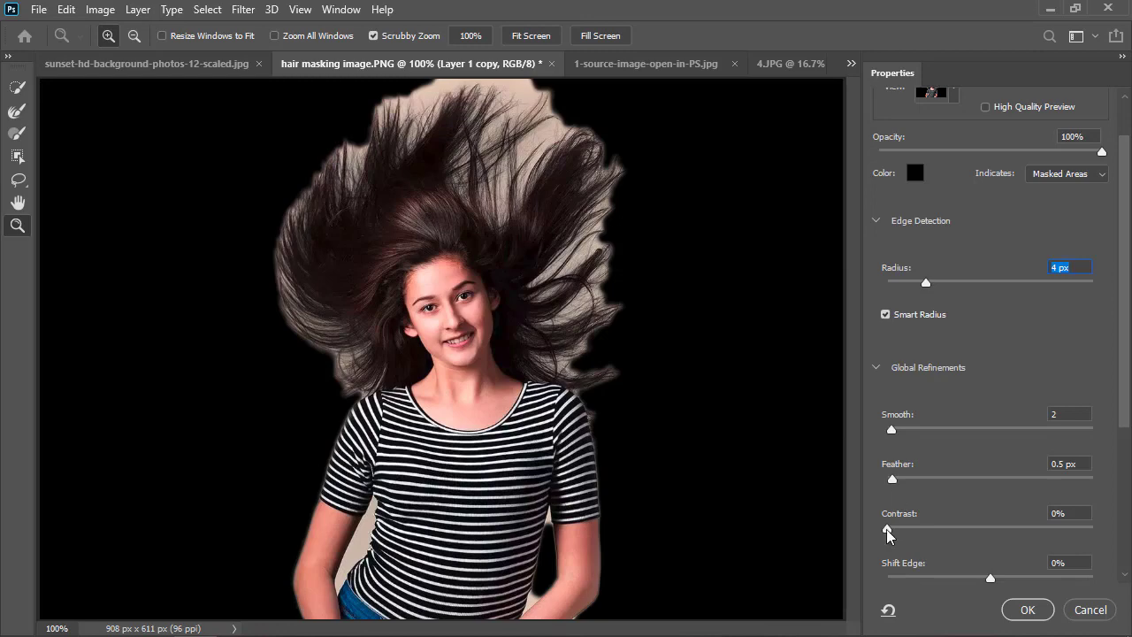
drag(888, 530, 1032, 530)
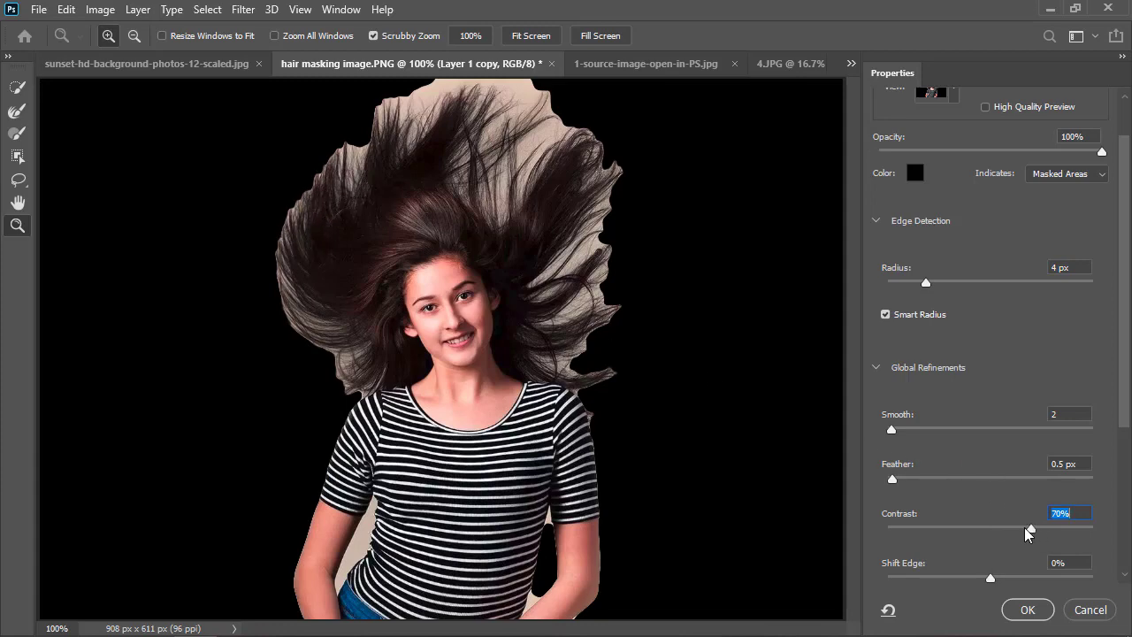
drag(1027, 529, 893, 529)
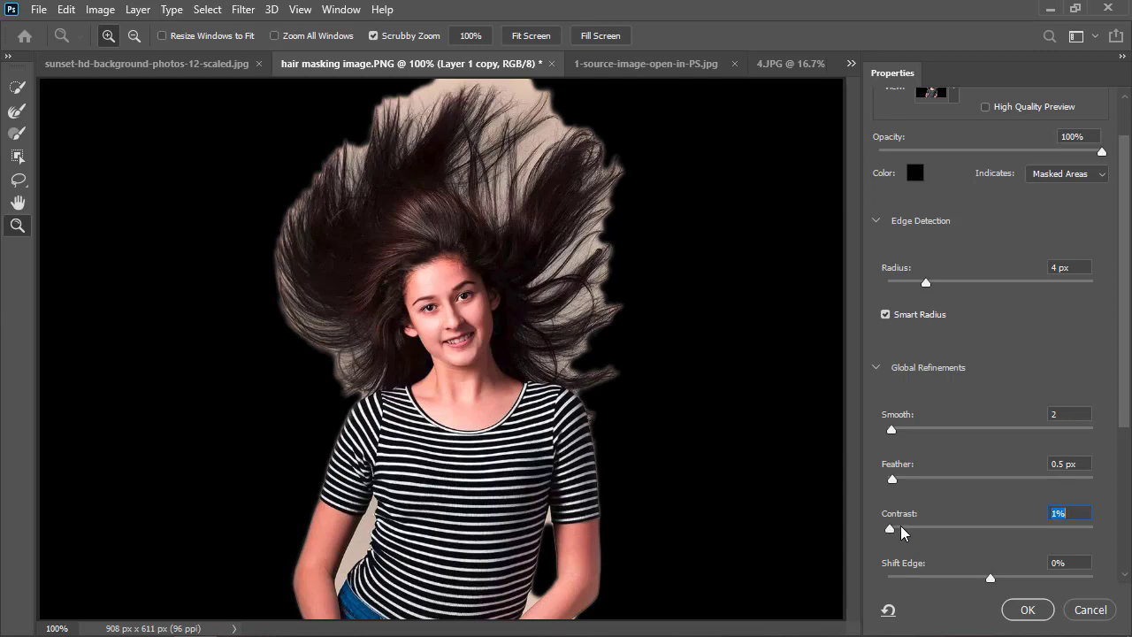
scroll(953, 567, down, 3)
key(Down)
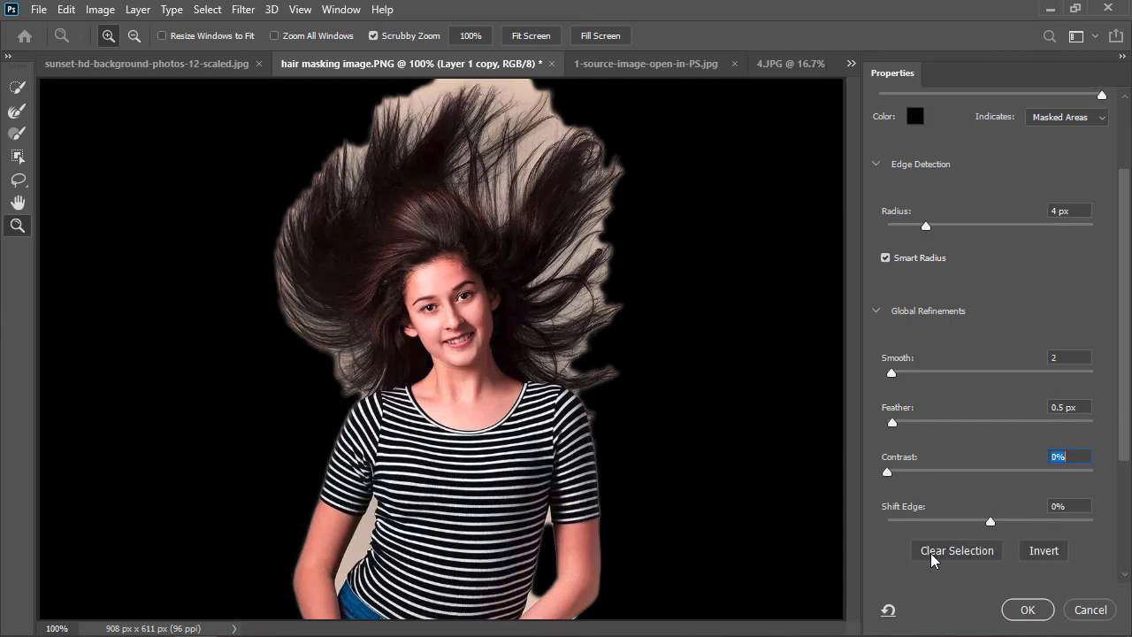
drag(889, 472, 890, 474)
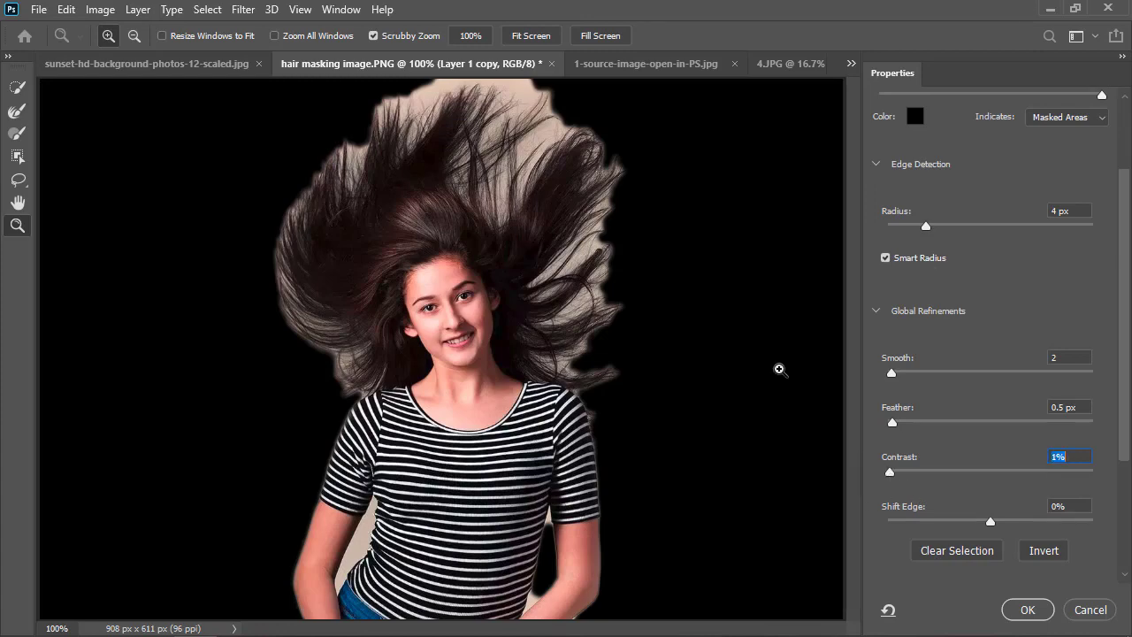
Paint around the woman's hair outline and the gaps between strands with the Refine Edge Brush at 48 px and about 49% hardness.
click(14, 115)
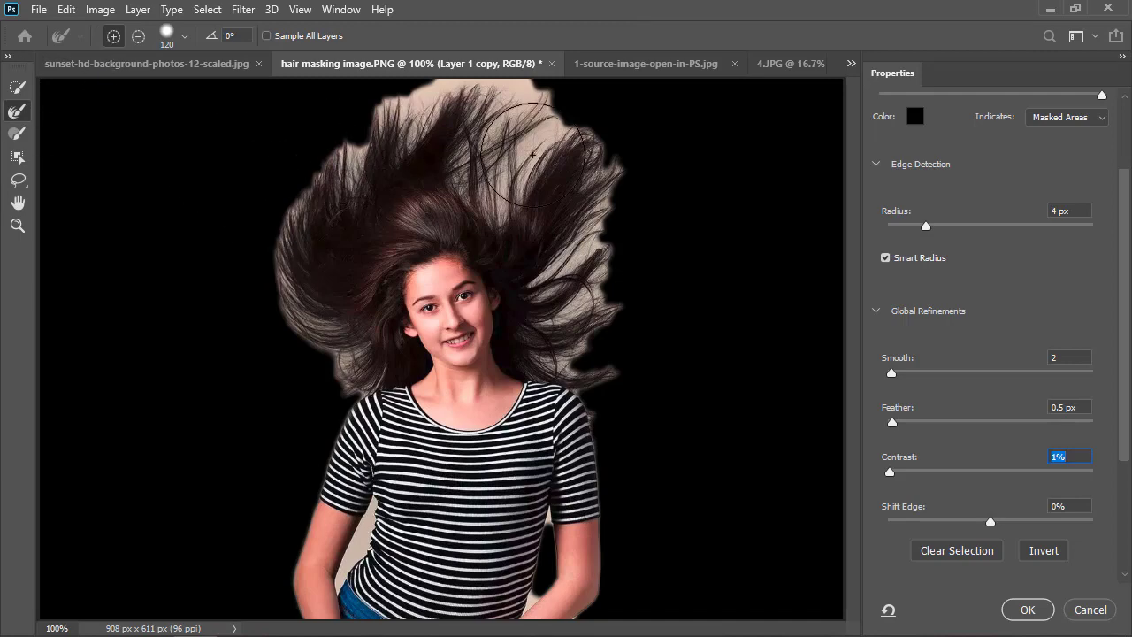
key(alt)
drag(528, 174, 324, 157)
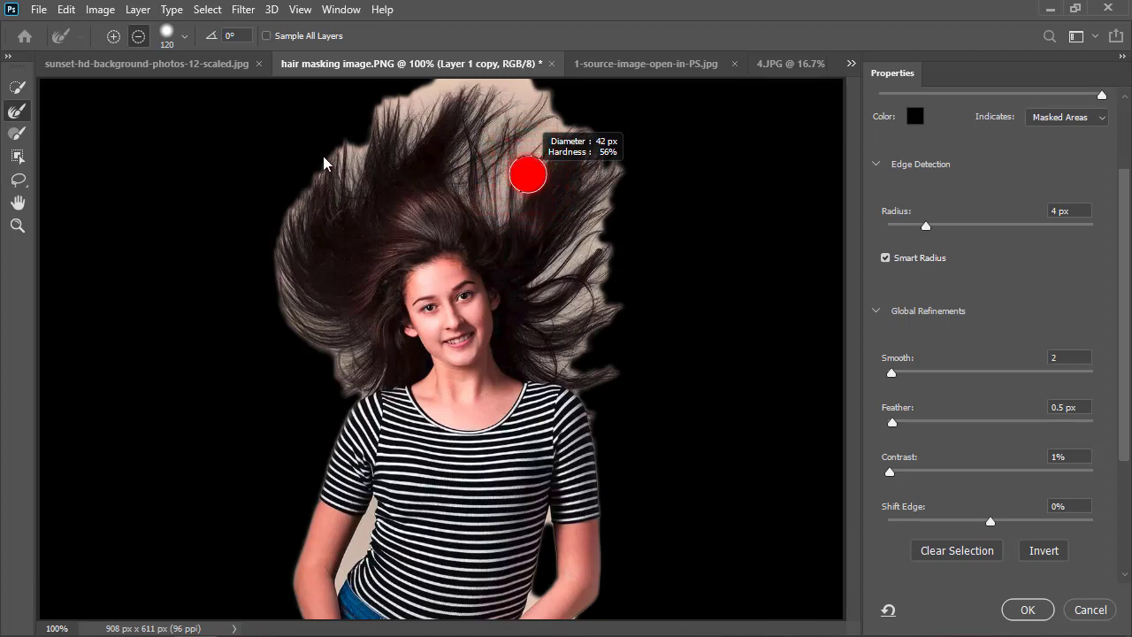
click(186, 37)
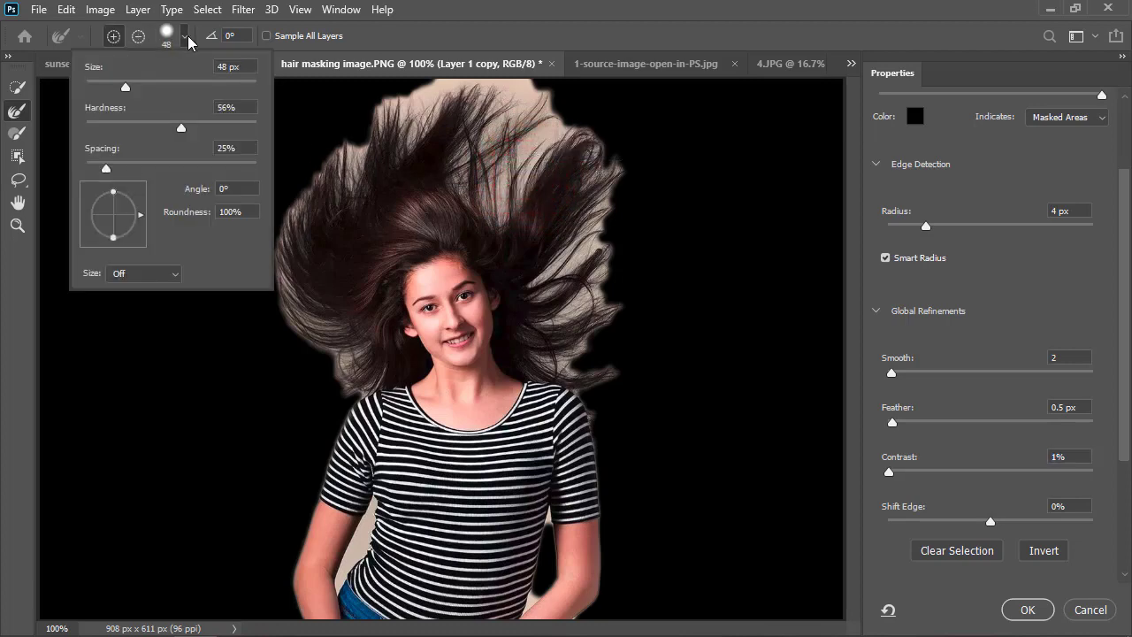
click(415, 203)
drag(496, 202, 496, 202)
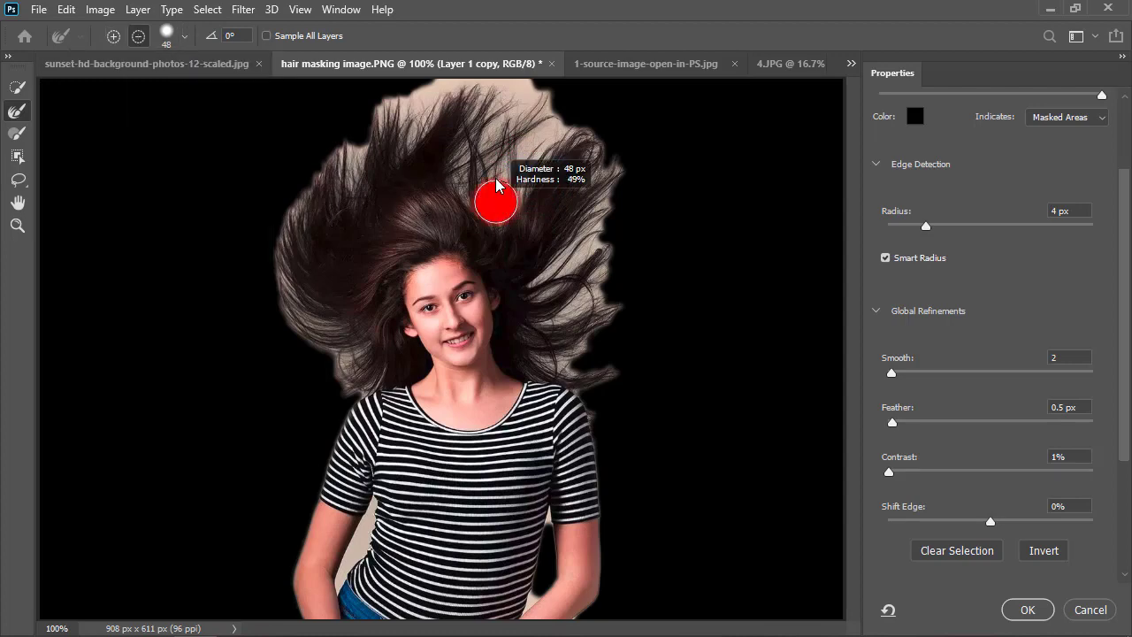
drag(496, 186, 497, 186)
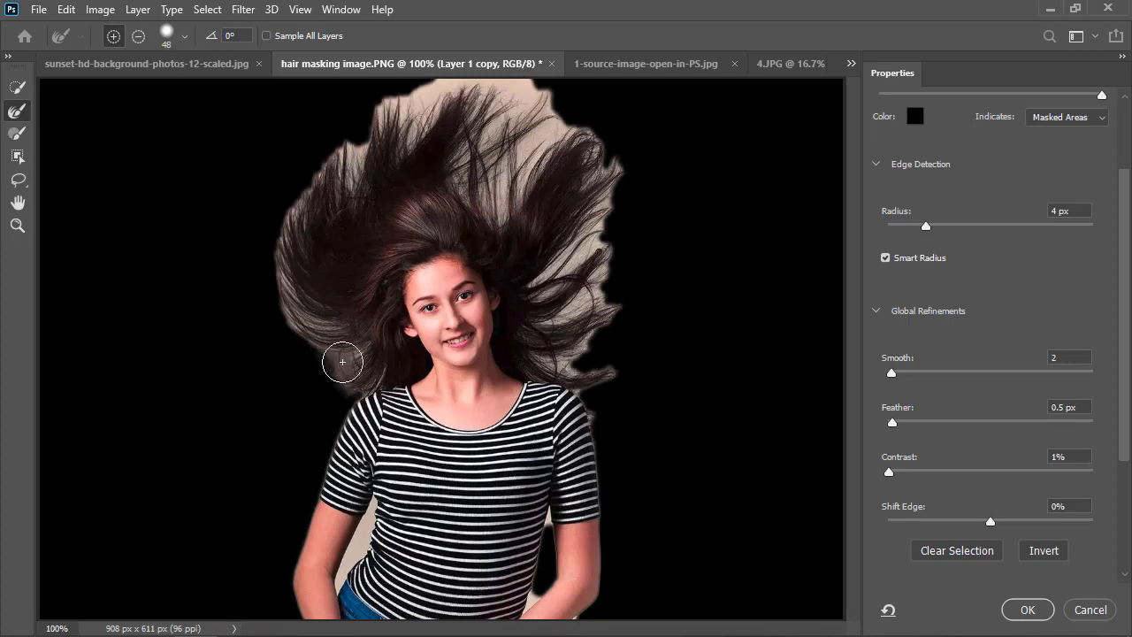
mouse_move(342, 362)
mouse_down()
mouse_move(318, 349)
mouse_move(300, 320)
mouse_move(293, 325)
mouse_move(311, 316)
mouse_move(280, 301)
mouse_move(286, 205)
mouse_move(322, 174)
mouse_move(309, 208)
mouse_move(314, 187)
mouse_move(359, 163)
mouse_move(354, 172)
mouse_move(403, 101)
mouse_move(368, 143)
mouse_move(431, 93)
mouse_move(405, 114)
mouse_move(417, 132)
mouse_move(440, 88)
mouse_move(478, 78)
mouse_move(456, 83)
mouse_move(527, 79)
mouse_move(499, 90)
mouse_move(500, 124)
mouse_move(534, 89)
mouse_move(486, 118)
mouse_move(475, 143)
mouse_move(541, 103)
mouse_move(528, 114)
mouse_move(546, 171)
mouse_move(507, 183)
mouse_move(523, 143)
mouse_move(469, 162)
mouse_move(483, 209)
mouse_move(468, 162)
mouse_move(485, 199)
mouse_move(511, 198)
mouse_move(462, 157)
mouse_move(485, 193)
mouse_move(518, 210)
mouse_move(557, 177)
mouse_move(581, 182)
mouse_move(595, 144)
mouse_move(589, 229)
mouse_move(612, 219)
mouse_move(604, 194)
mouse_move(575, 270)
mouse_move(561, 258)
mouse_move(544, 279)
mouse_move(536, 271)
mouse_move(589, 260)
mouse_move(549, 287)
mouse_move(599, 283)
mouse_move(544, 301)
mouse_move(580, 318)
mouse_move(561, 323)
mouse_move(566, 362)
mouse_move(589, 345)
mouse_up()
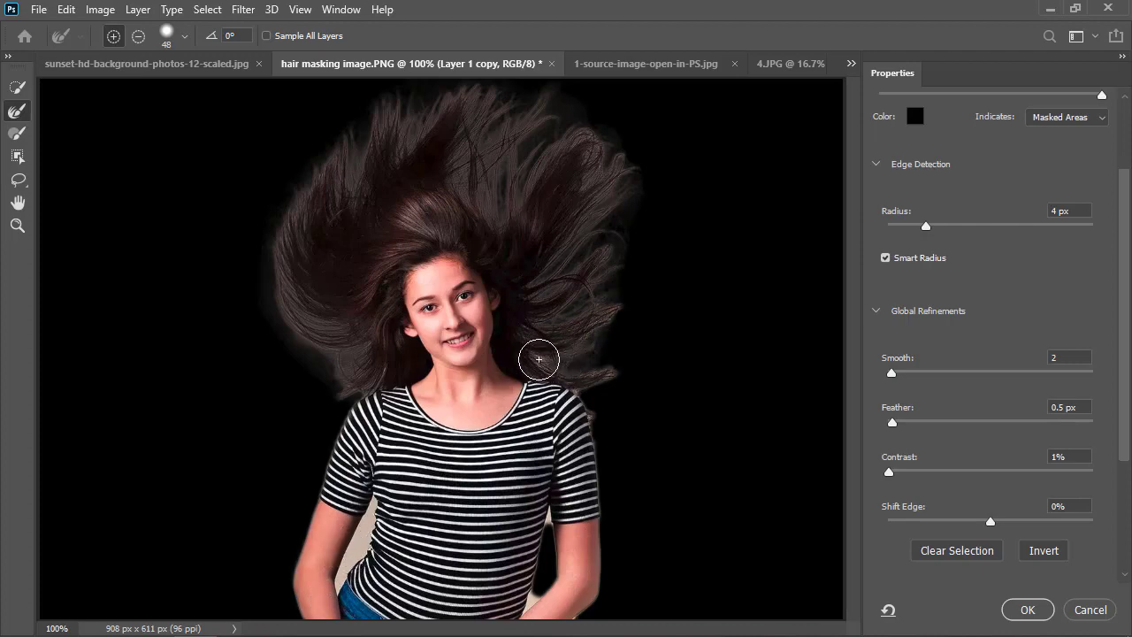
mouse_move(539, 359)
mouse_down()
mouse_move(603, 369)
mouse_move(601, 388)
mouse_move(615, 381)
mouse_move(604, 395)
mouse_move(575, 382)
mouse_move(592, 416)
mouse_move(596, 393)
mouse_move(580, 393)
mouse_move(596, 424)
mouse_move(588, 353)
mouse_move(602, 204)
mouse_move(612, 317)
mouse_move(627, 304)
mouse_move(583, 191)
mouse_move(589, 148)
mouse_move(613, 190)
mouse_move(592, 136)
mouse_move(606, 164)
mouse_up()
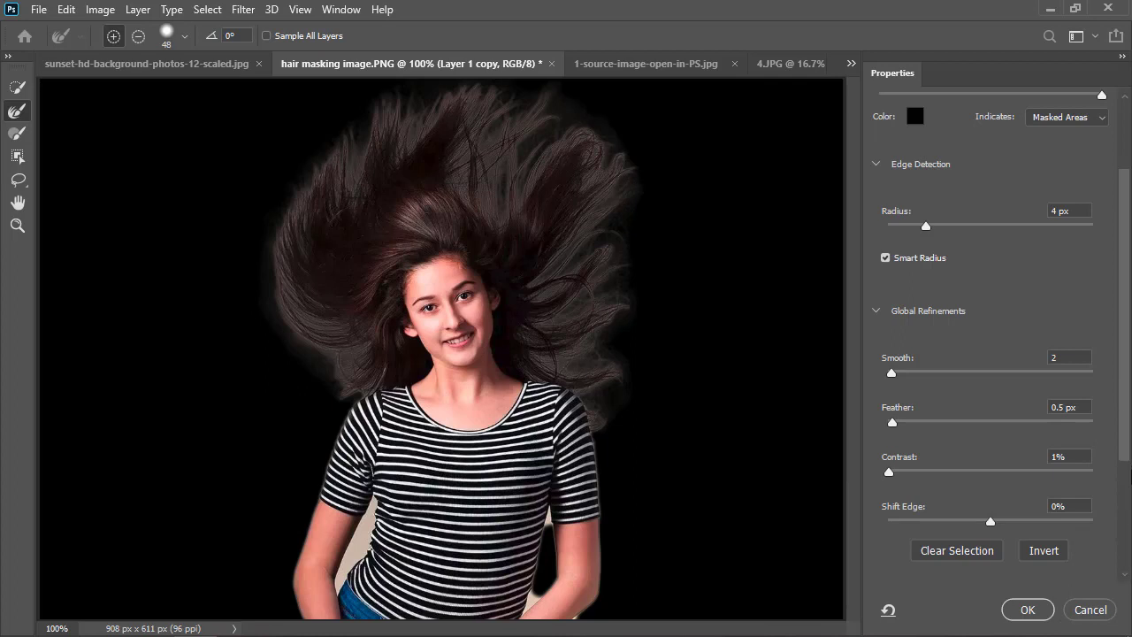
Enable Decontaminate Colors at 100% in the output settings.
scroll(841, 433, down, 4)
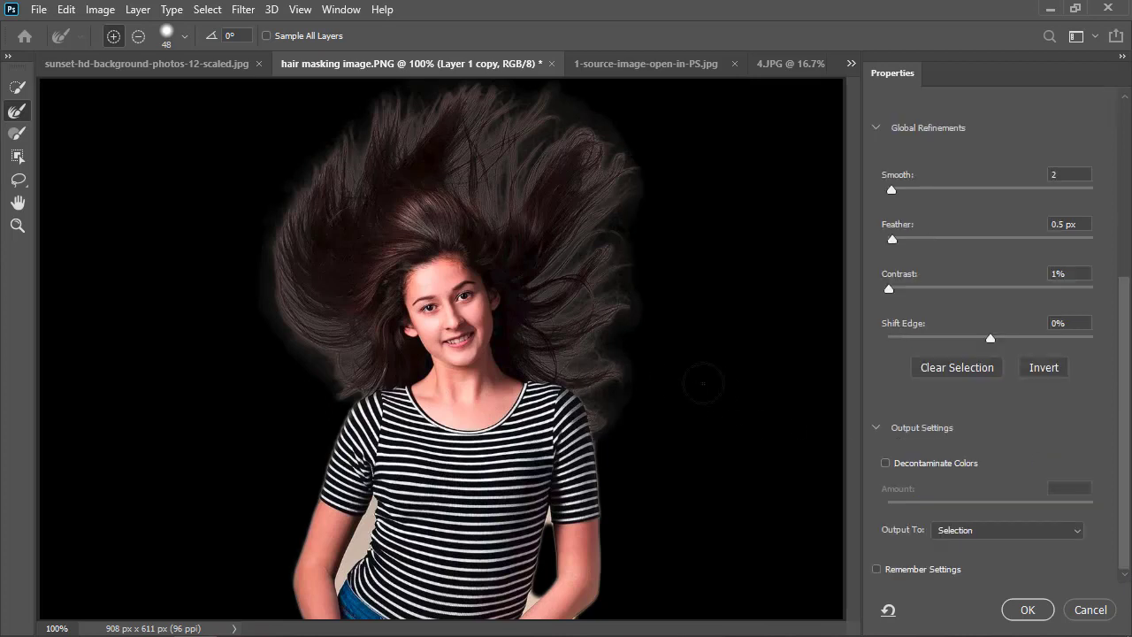
click(884, 463)
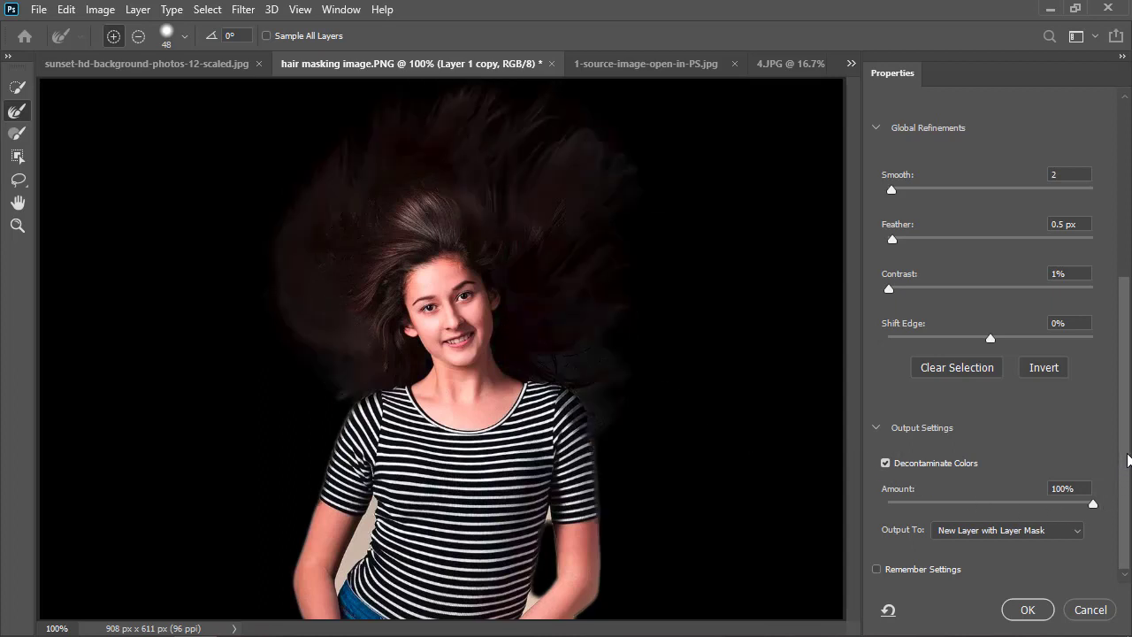
Output the refined selection to a New Layer and apply the Select and Mask result.
click(1074, 534)
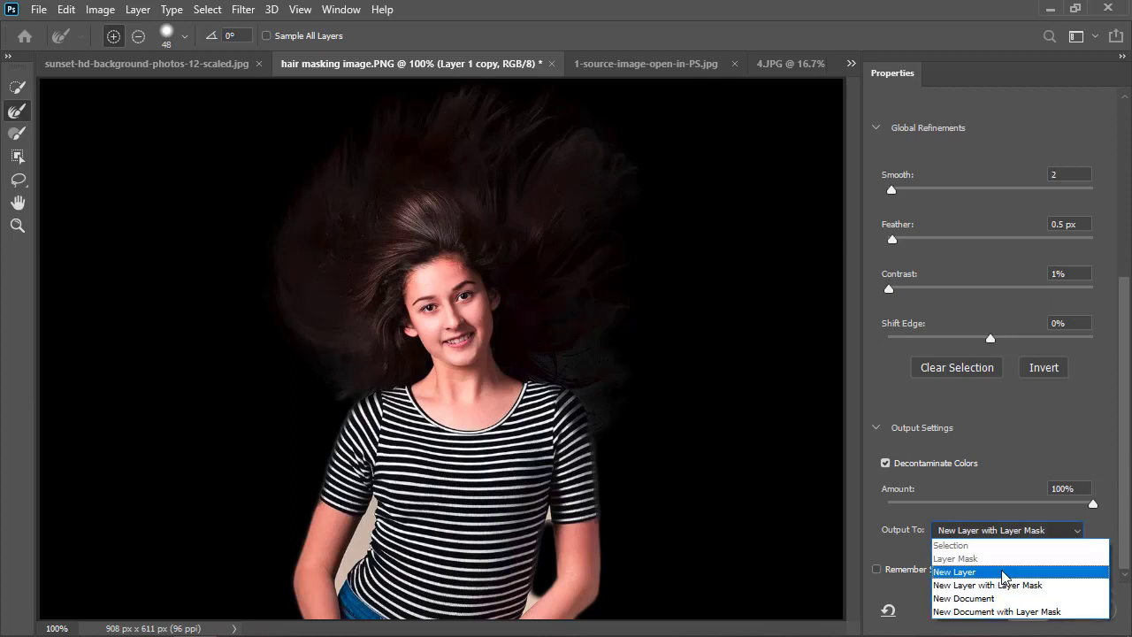
click(979, 573)
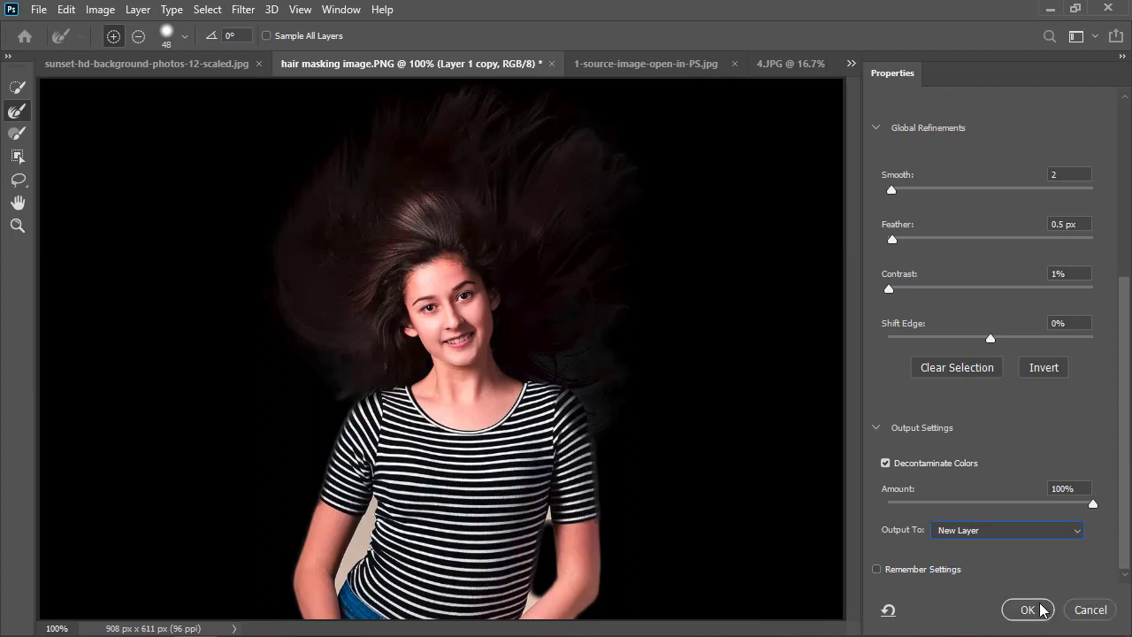
click(1027, 610)
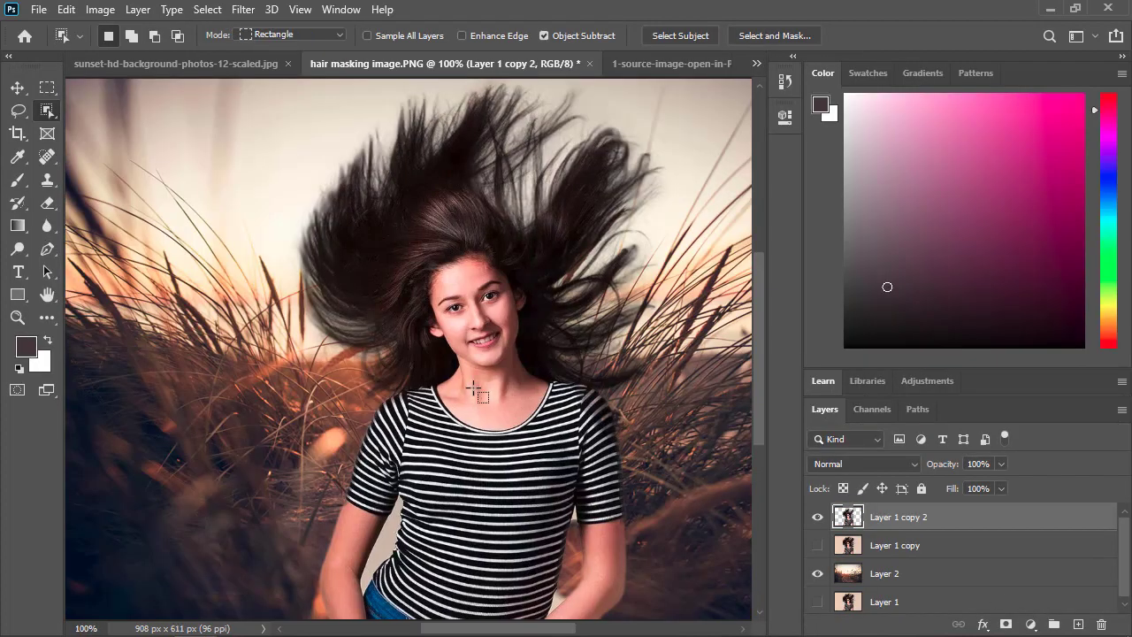
Delete the hidden Layer 1 copy beneath the new cutout layer.
scroll(443, 269, down, 3)
click(884, 552)
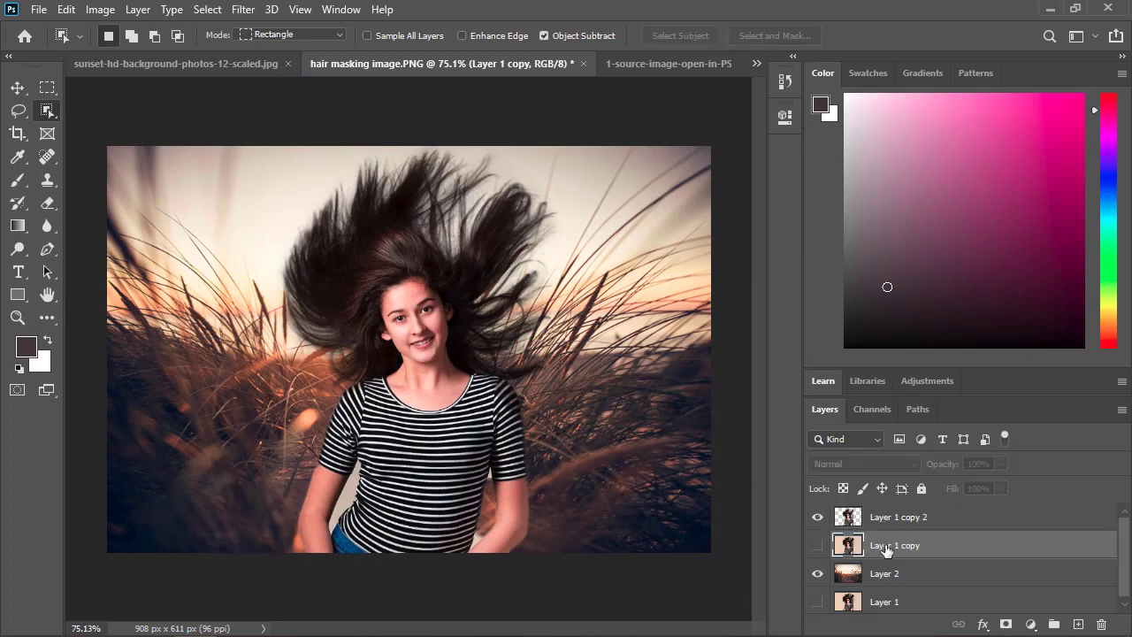
click(885, 521)
click(912, 547)
key(Delete)
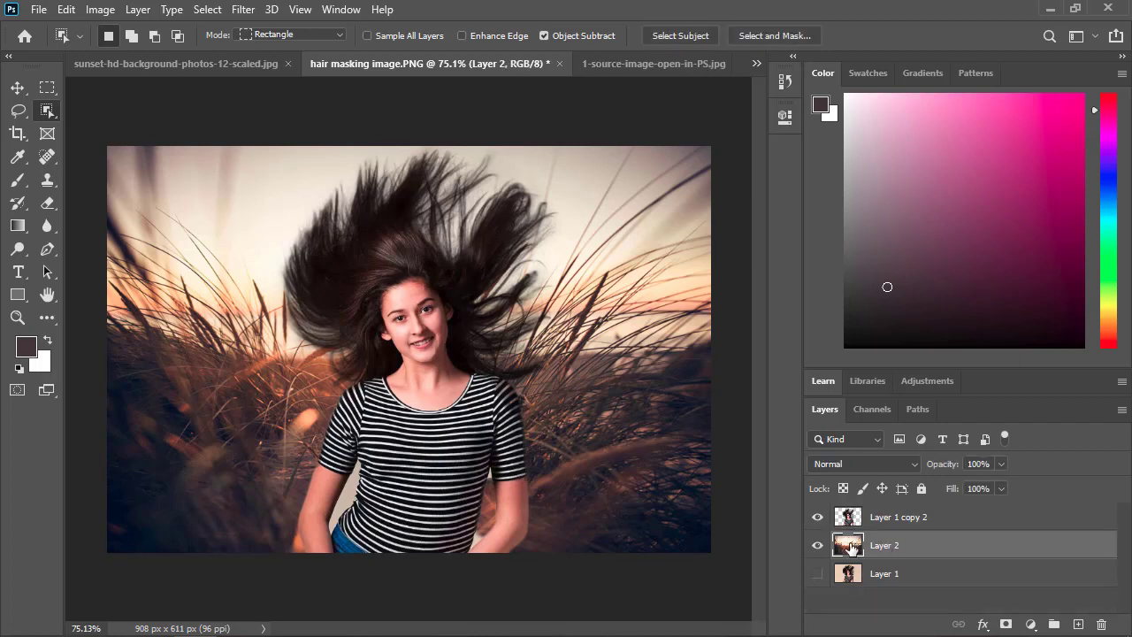
Check the cutout with the sunset layer hidden and shown, and examine the hair edges up close.
click(819, 546)
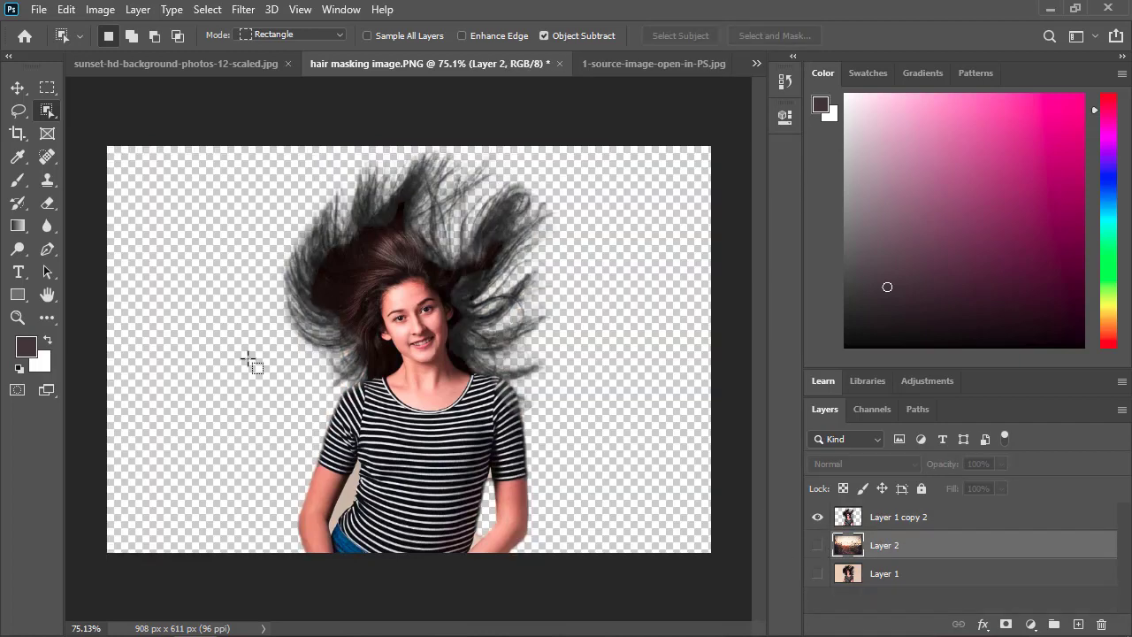
click(818, 546)
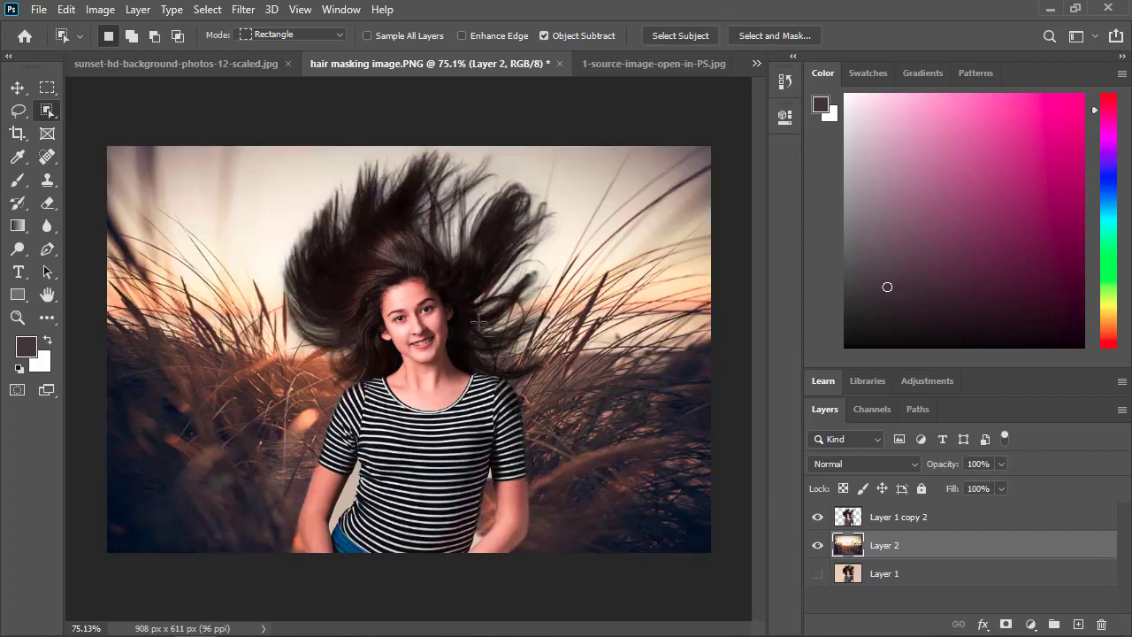
scroll(460, 322, up, 3)
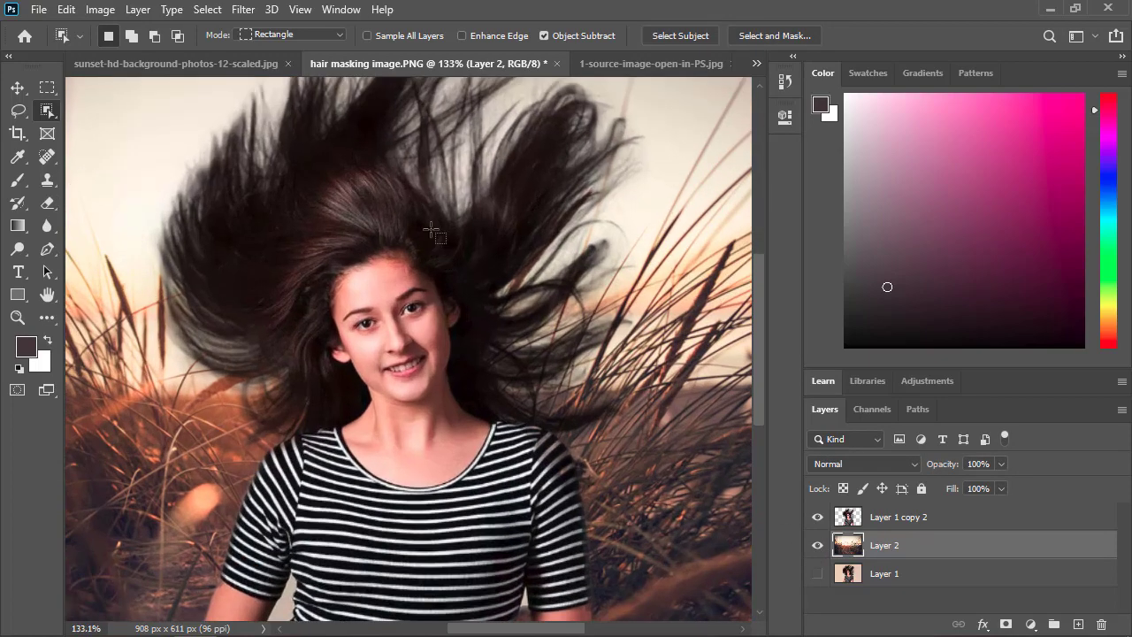
drag(452, 235, 450, 256)
scroll(399, 277, up, 2)
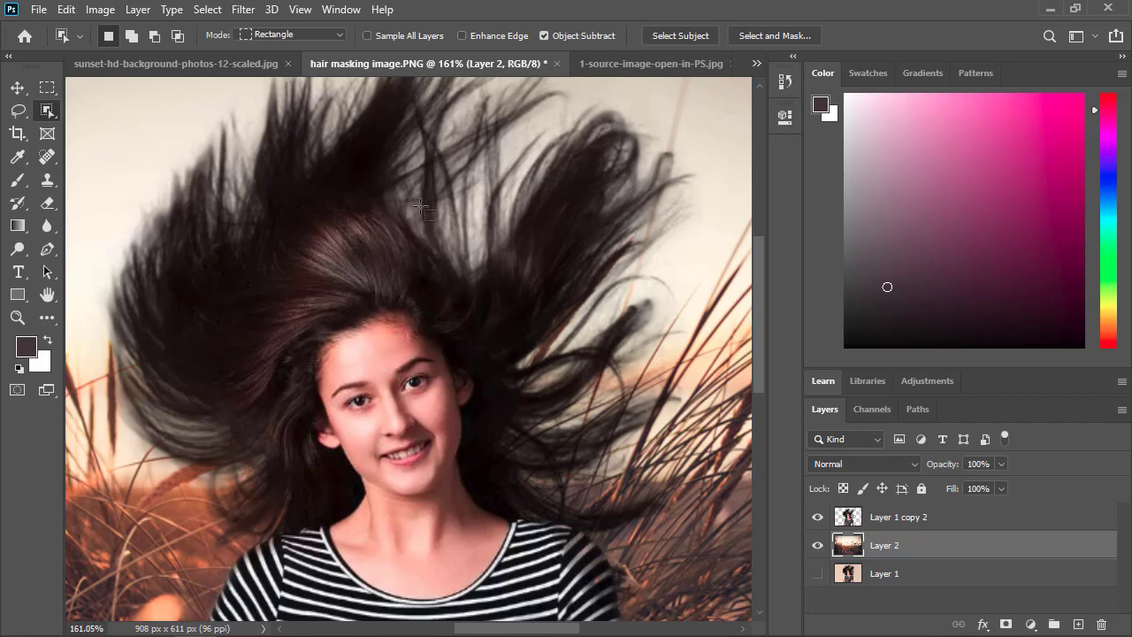
drag(427, 208, 434, 236)
scroll(435, 235, down, 1)
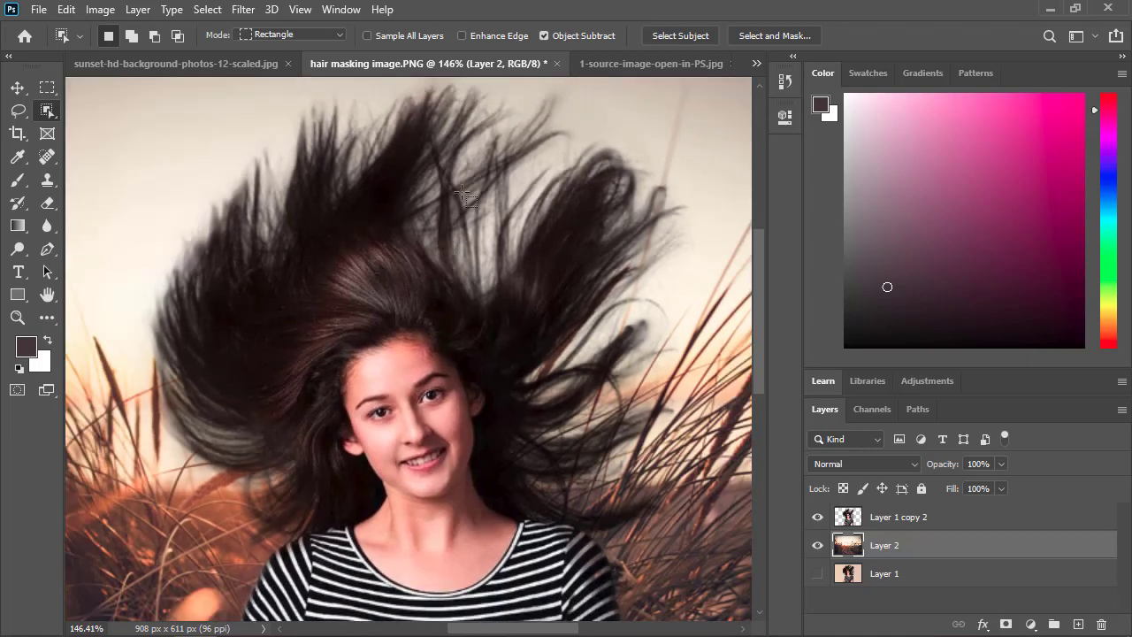
Hide the sunset layer and add a Solid Color fill layer in teal green (6bc1a8) beneath the woman's cutout.
click(816, 548)
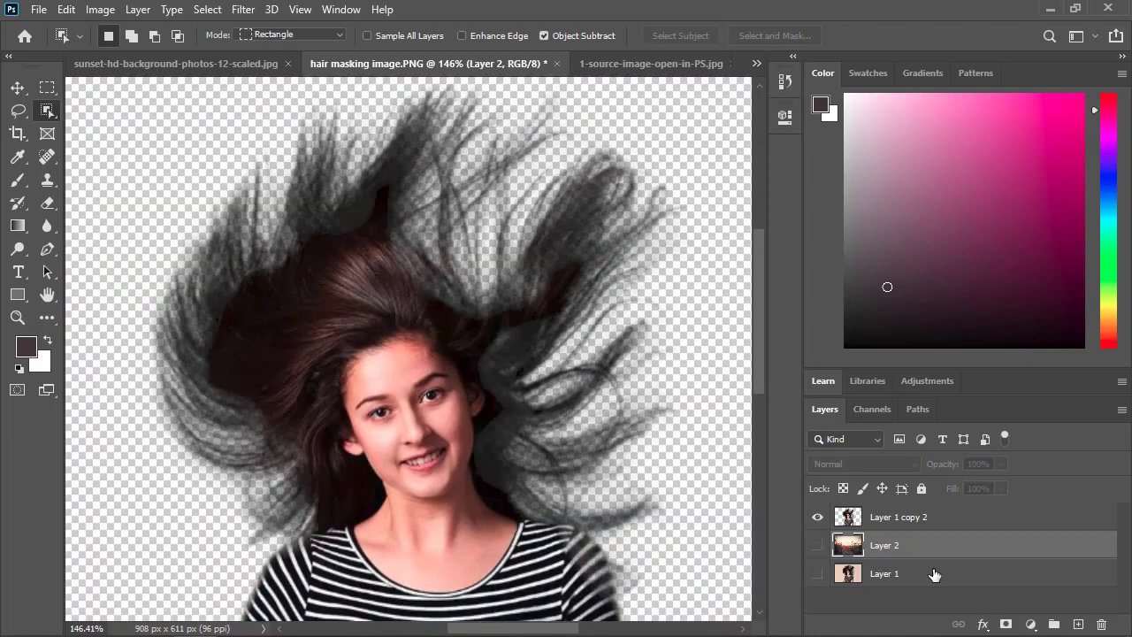
click(1031, 624)
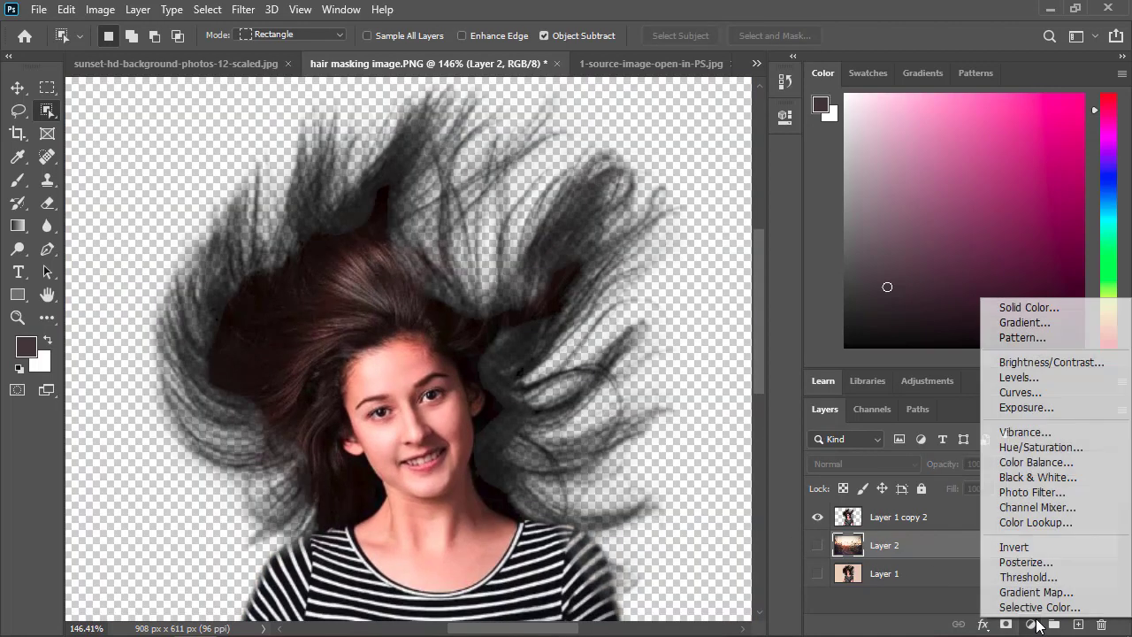
click(1017, 307)
drag(717, 152, 817, 169)
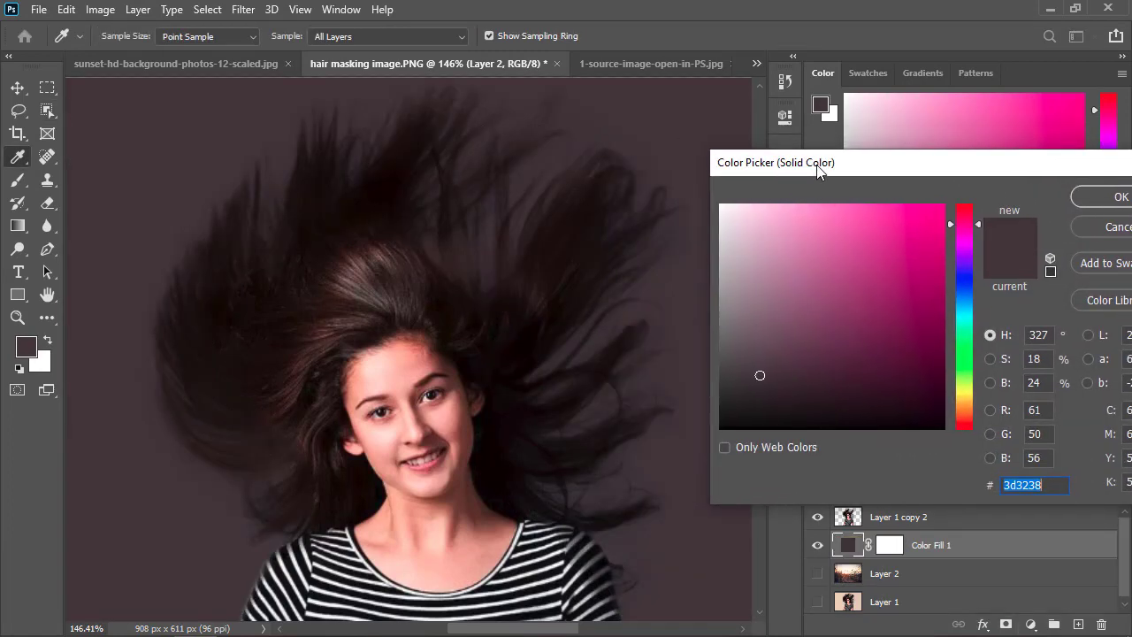
mouse_move(966, 244)
mouse_down()
mouse_move(967, 327)
mouse_move(765, 267)
mouse_move(820, 258)
mouse_up()
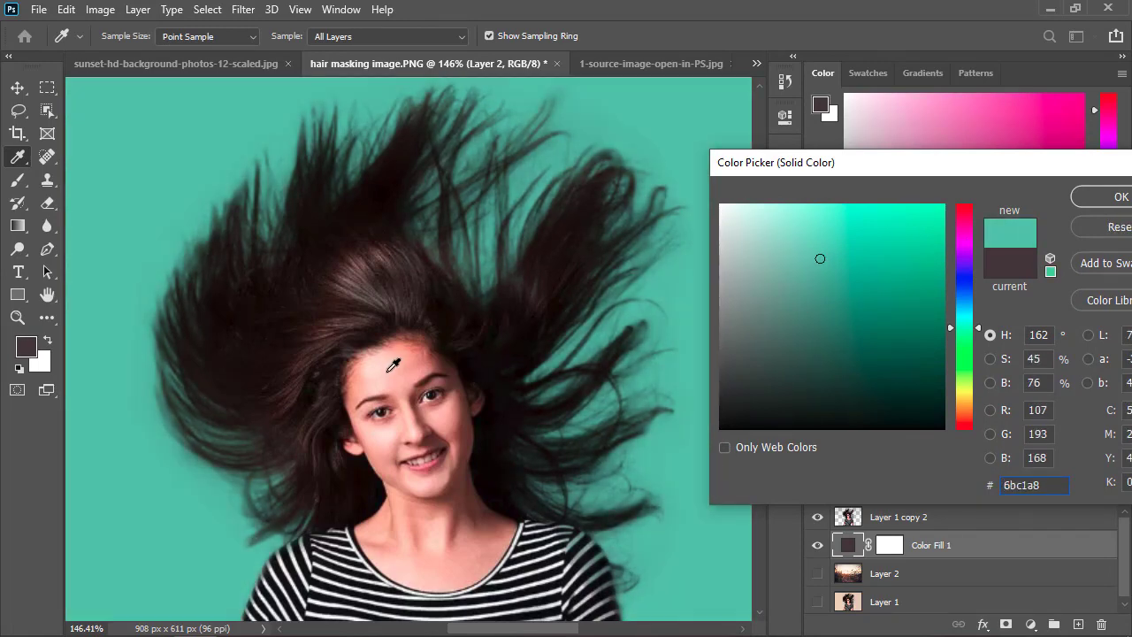
click(1107, 196)
scroll(505, 429, down, 5)
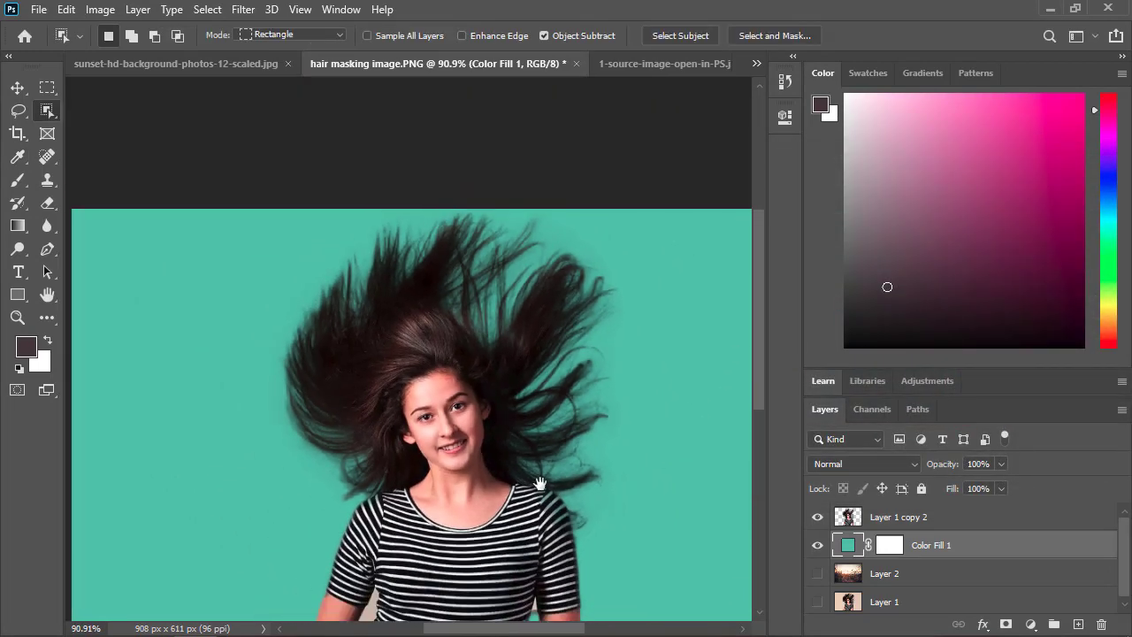
drag(538, 481, 545, 384)
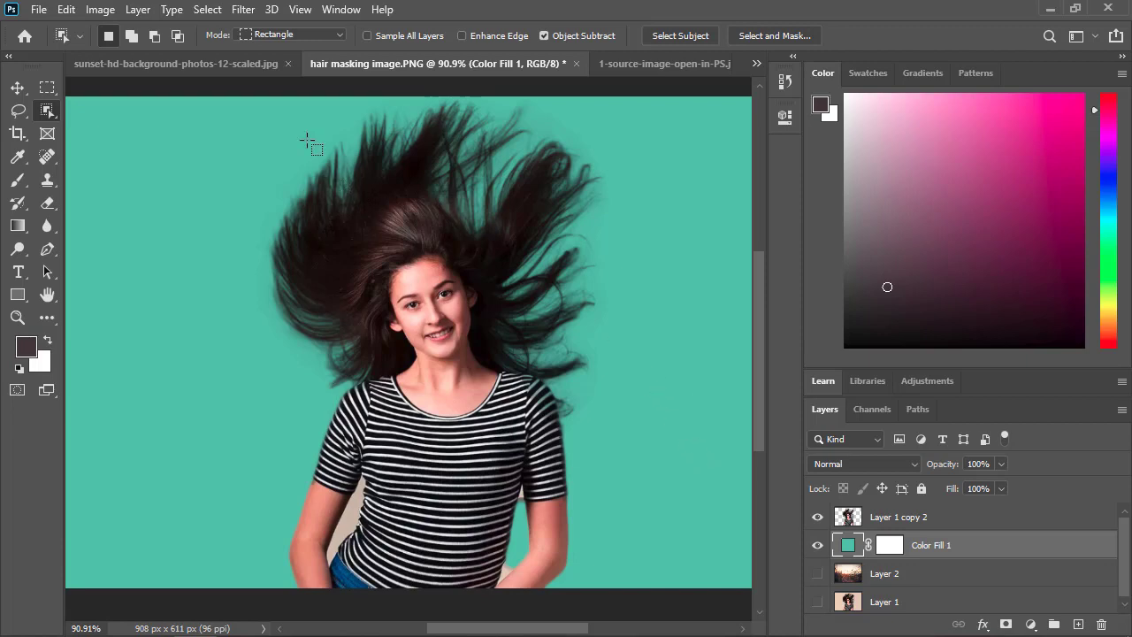
Switch to 1-source-image-open-in-PS.jpg and unlock its Background layer.
click(629, 59)
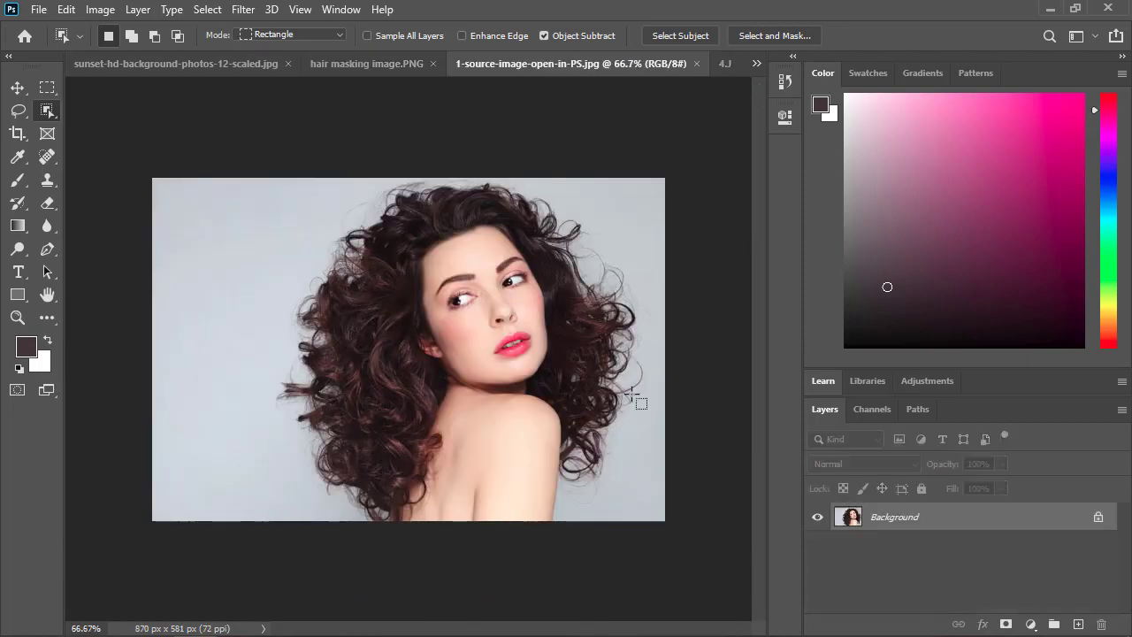
scroll(336, 350, up, 2)
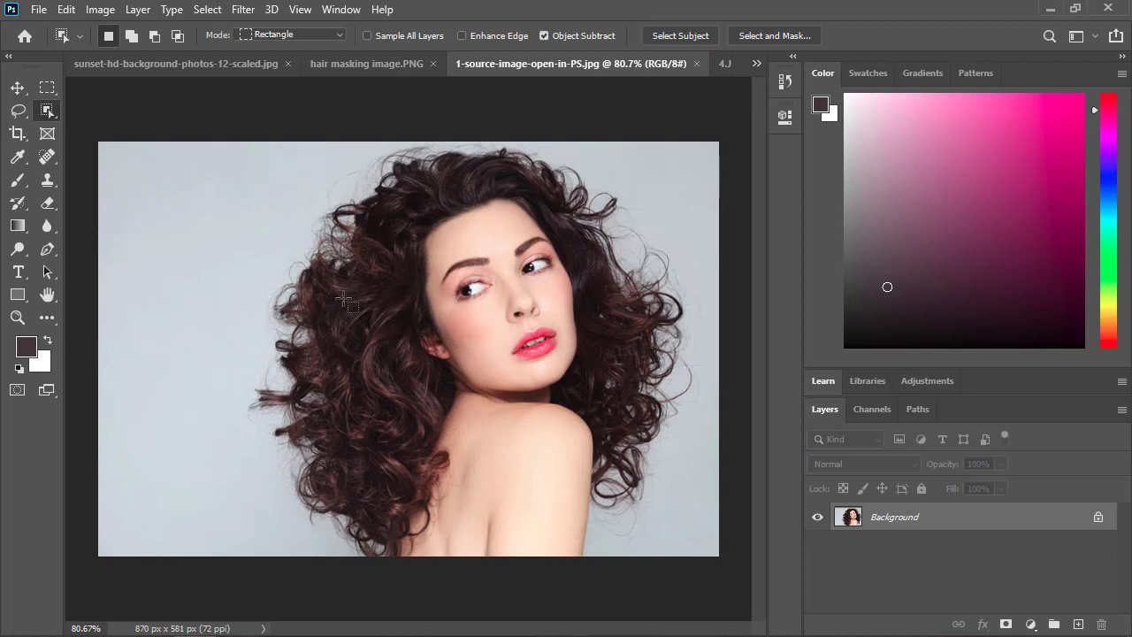
click(1098, 518)
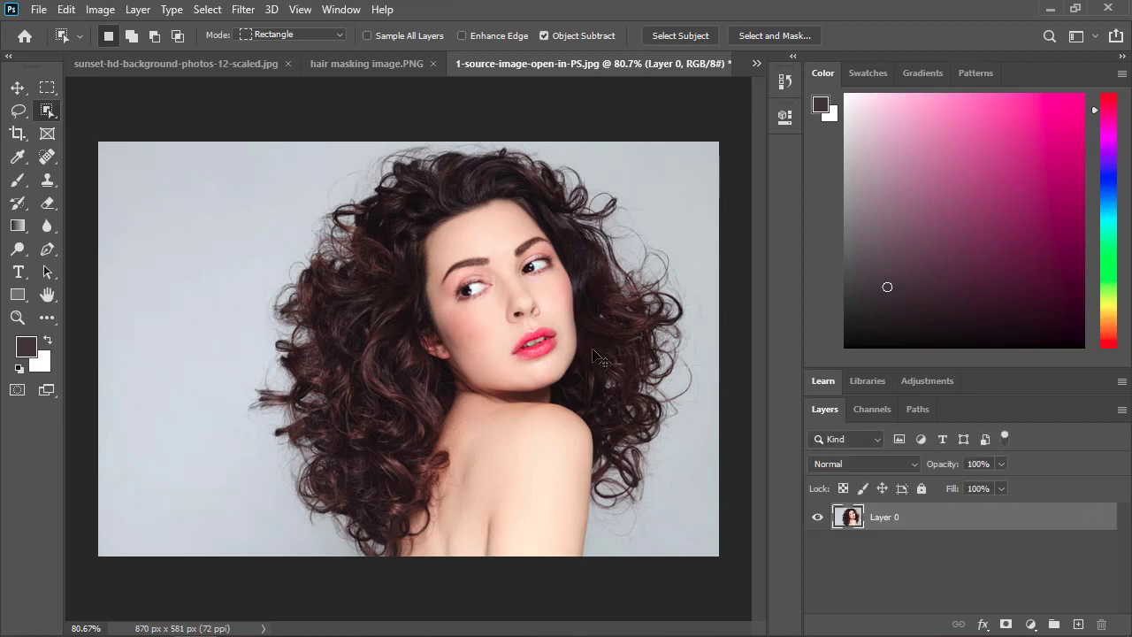
In the hair masking image, group Layer 1 copy 2, Color Fill 1 and Layer 2.
click(397, 67)
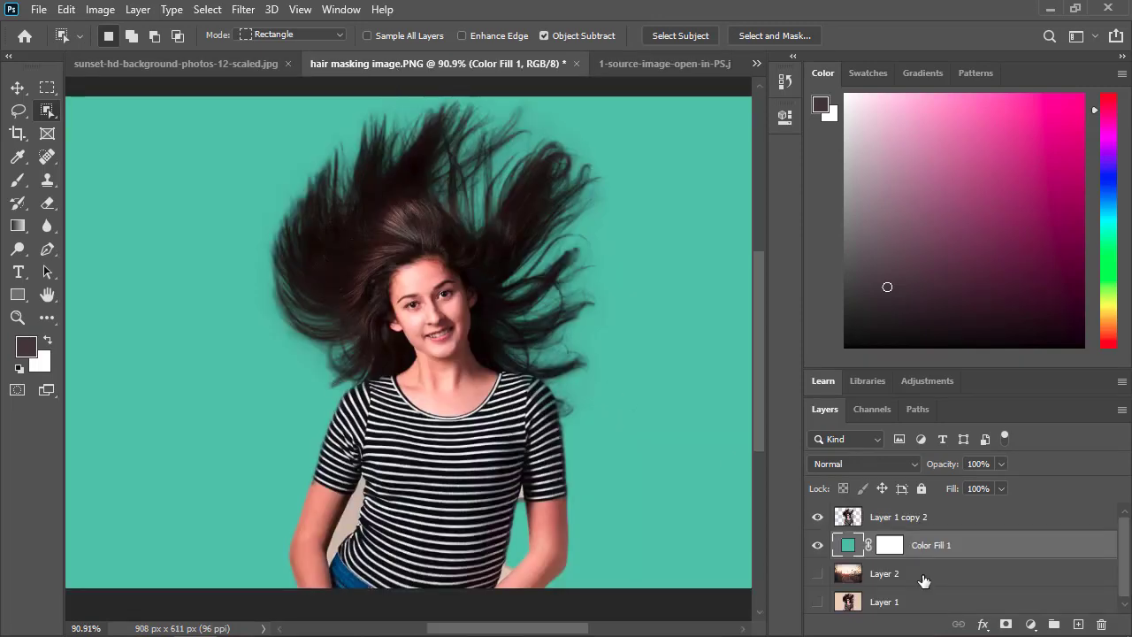
ctrl+click(924, 581)
ctrl+click(935, 529)
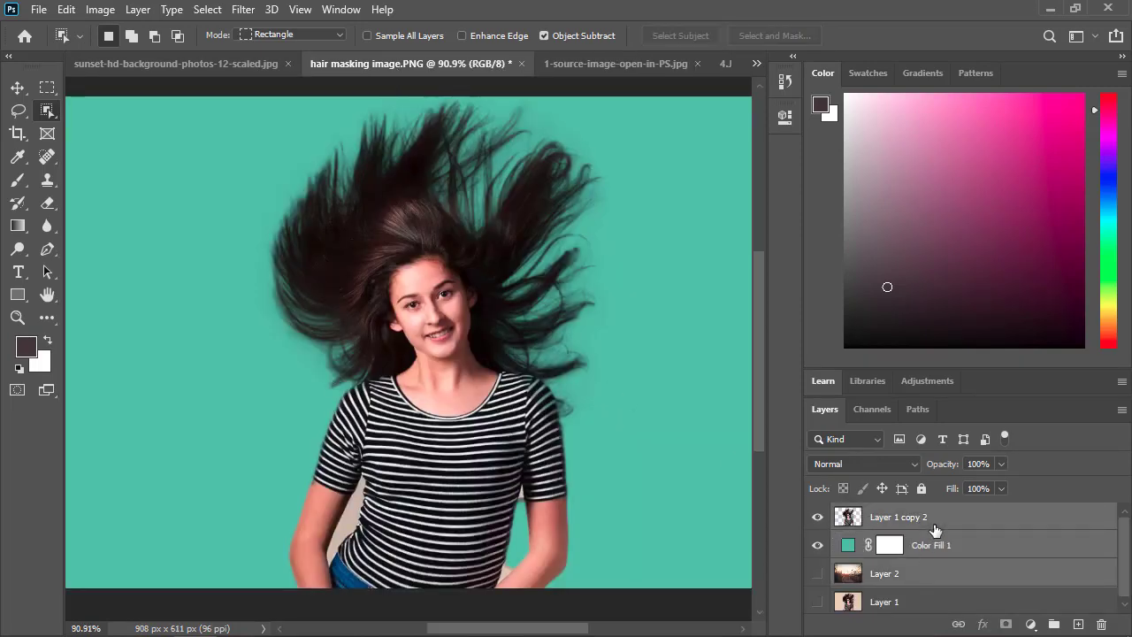
key(ctrl+g)
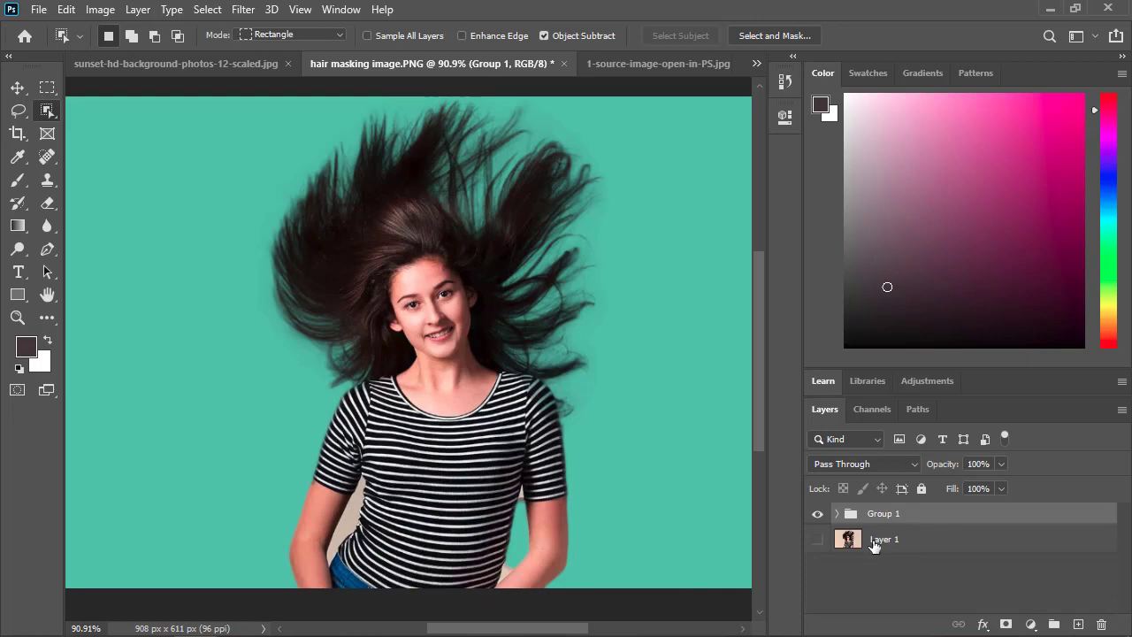
Show the original Layer 1 and toggle Group 1's visibility to compare the cutout with the original photo.
click(816, 514)
click(818, 539)
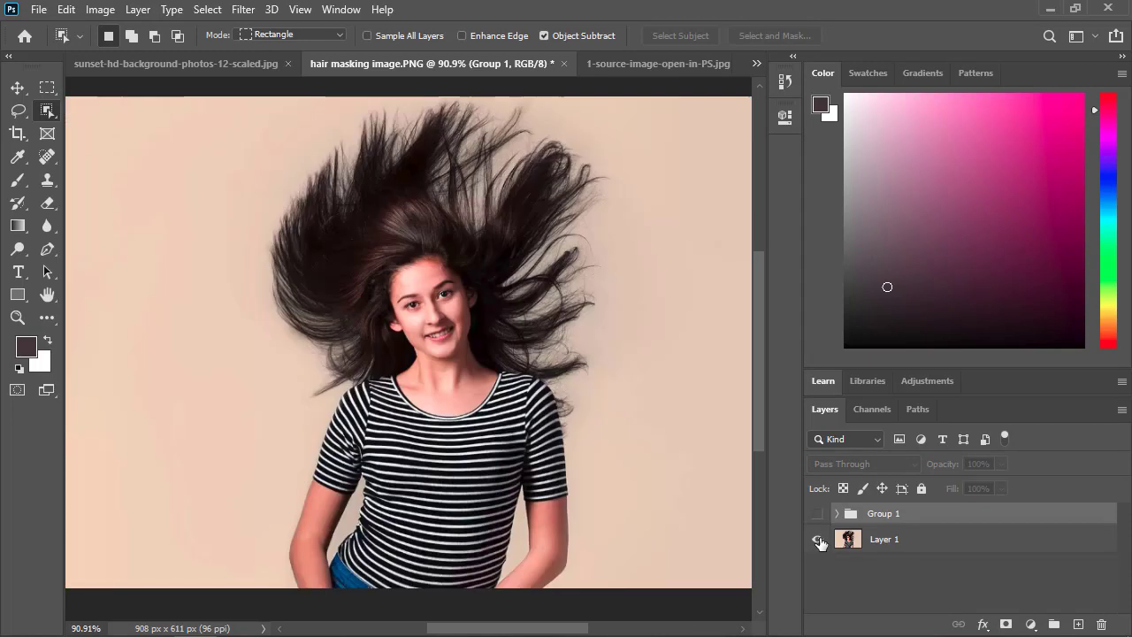
click(818, 514)
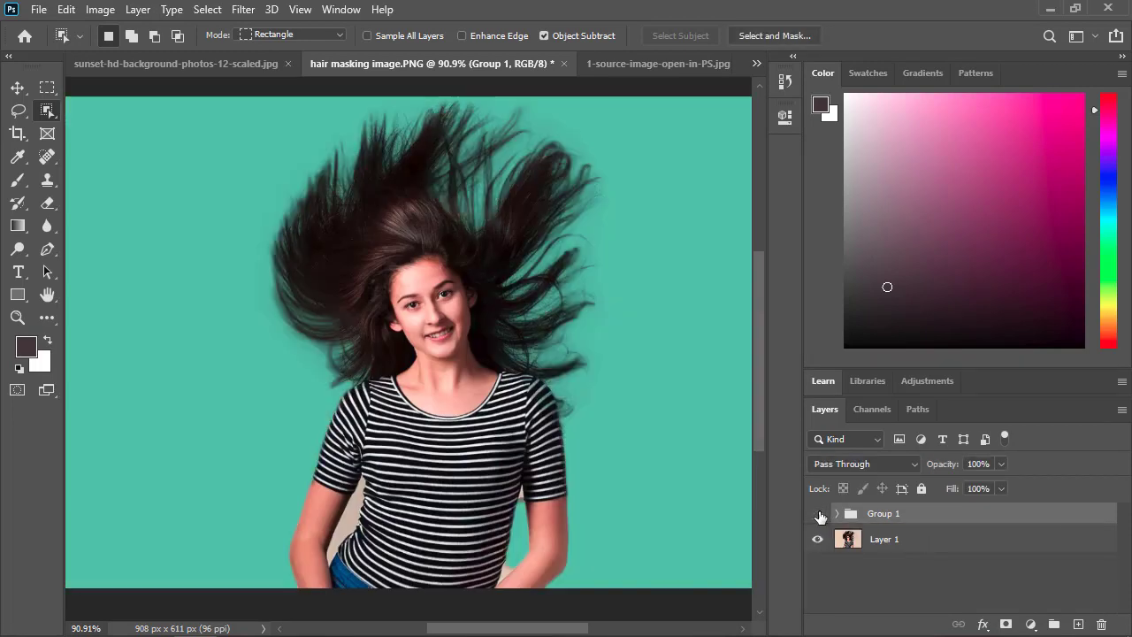
click(818, 515)
click(818, 515)
click(819, 515)
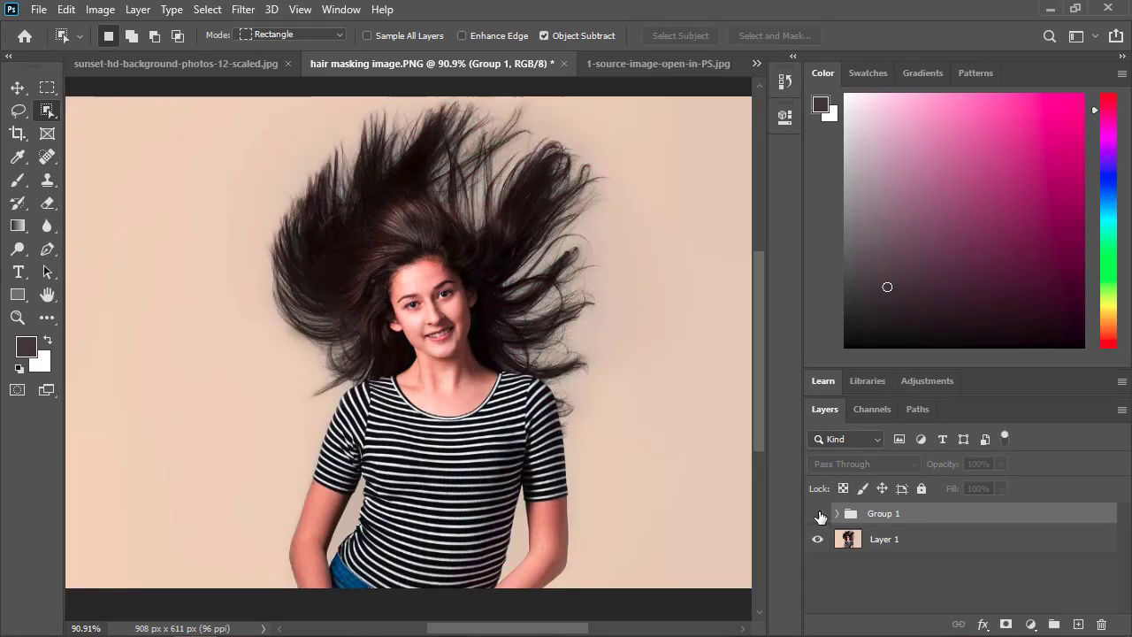
click(818, 515)
click(819, 515)
click(818, 515)
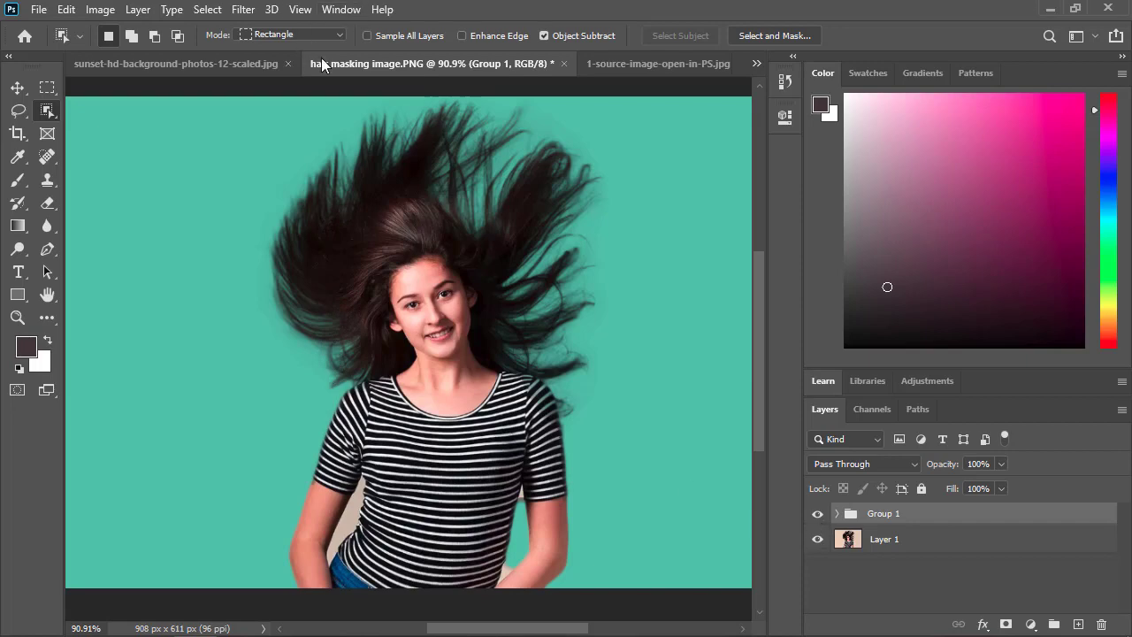
In 1-source-image-open-in-PS.jpg, duplicate Layer 0 and add a Gradient fill layer using the first Blues preset between the two layers.
click(605, 63)
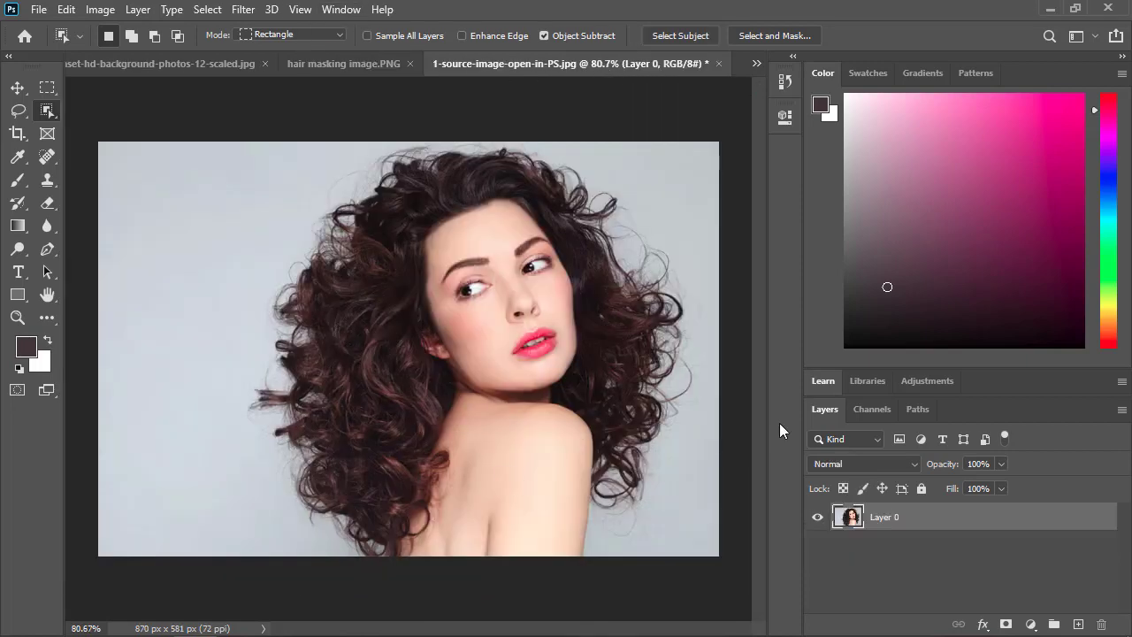
key(ctrl+j)
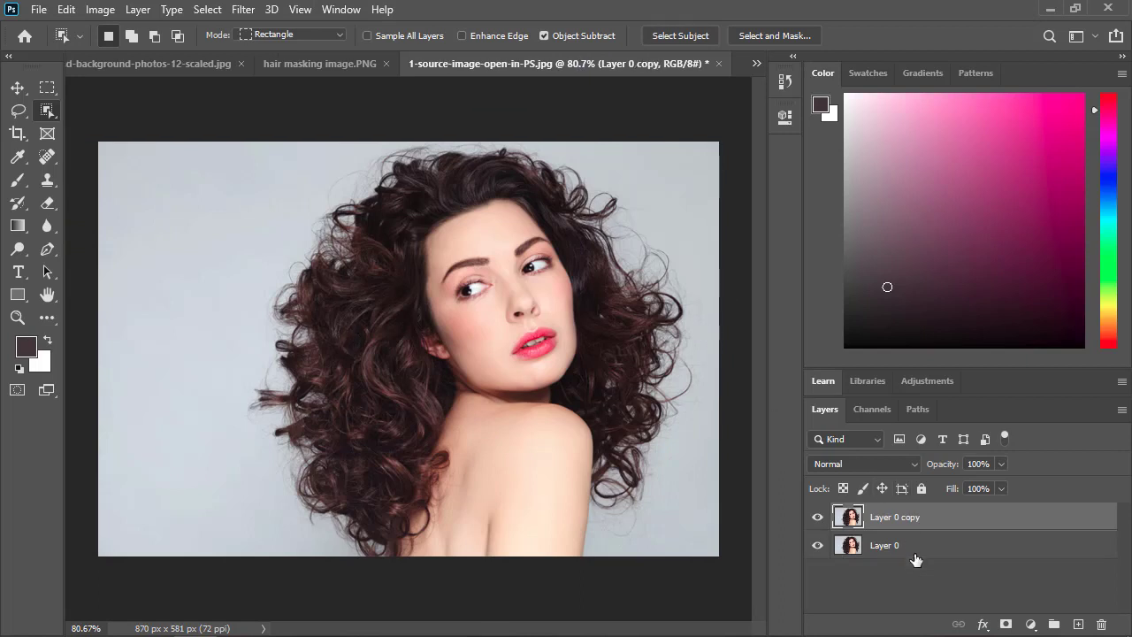
click(844, 548)
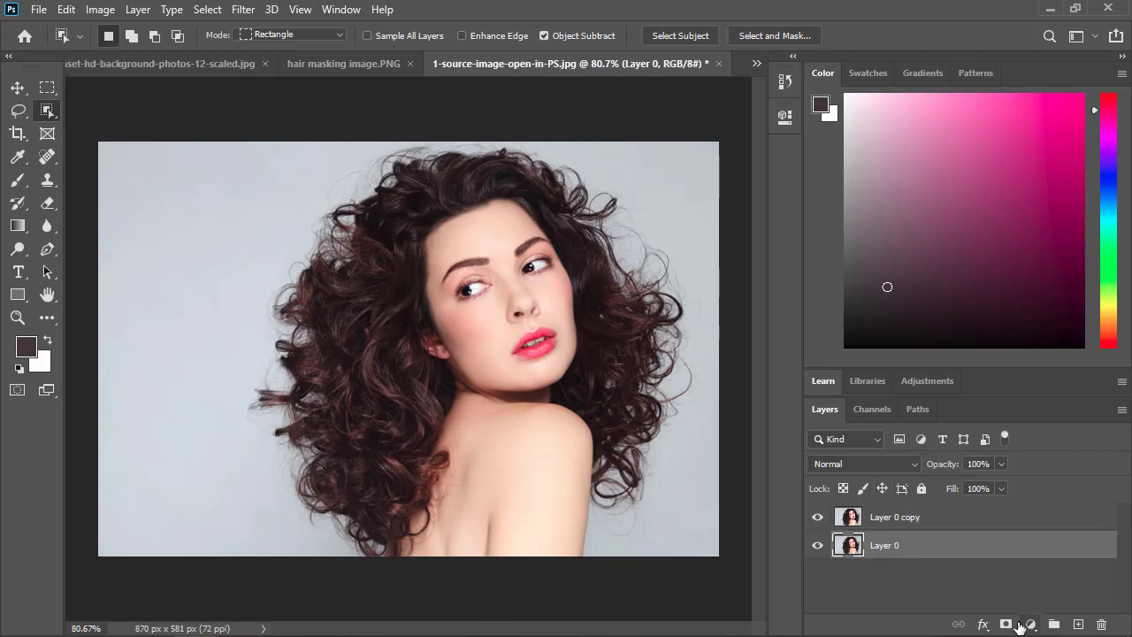
click(1030, 623)
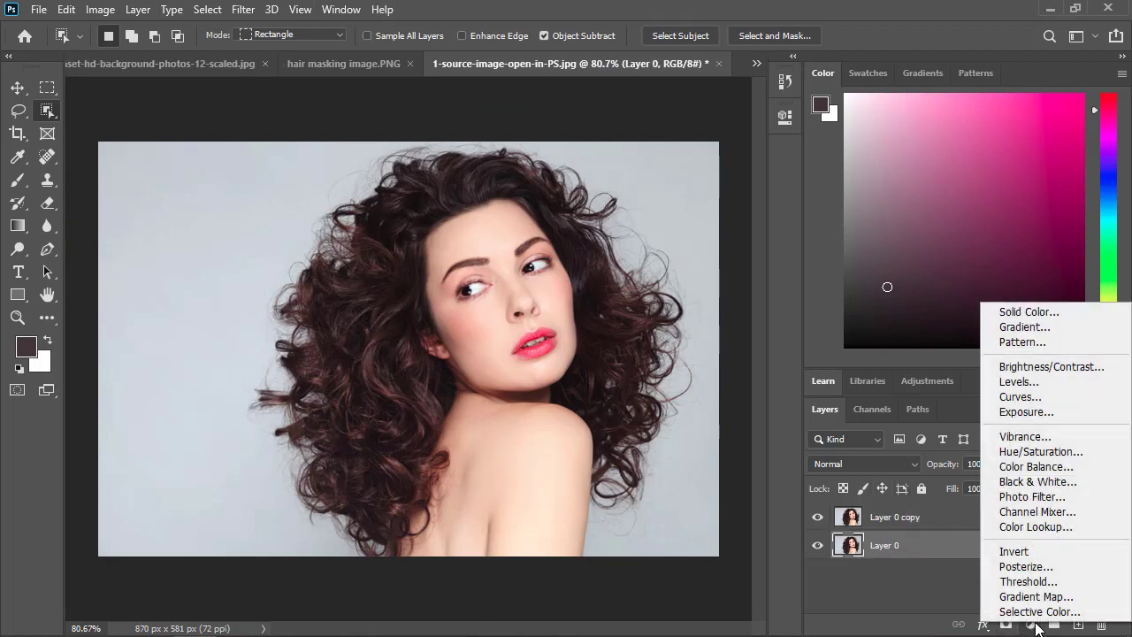
click(1013, 327)
click(585, 152)
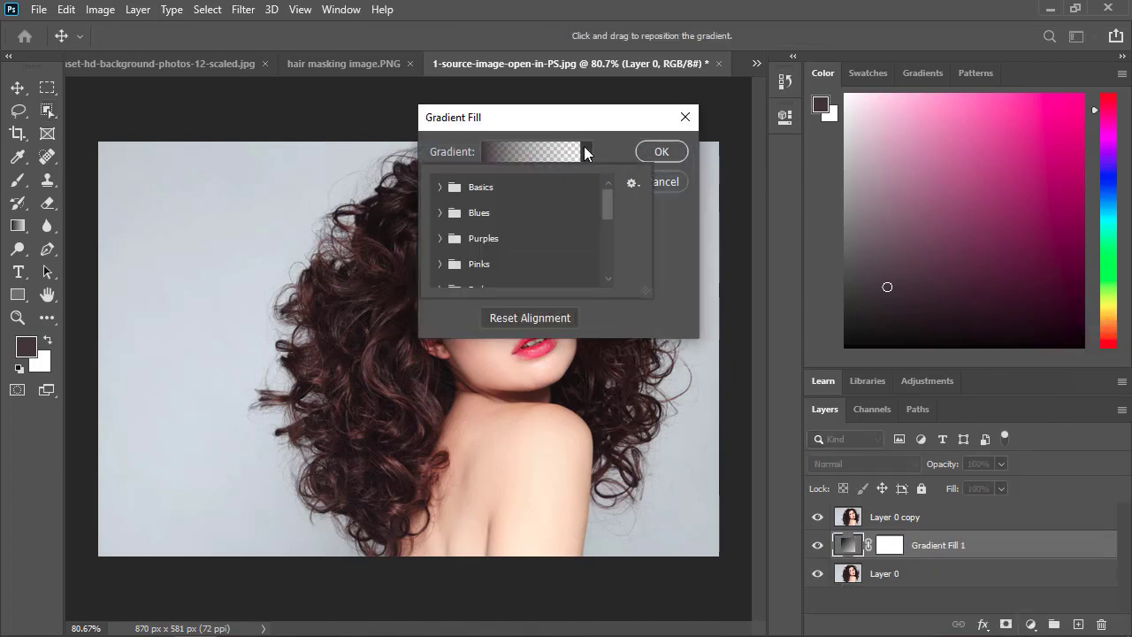
click(440, 212)
click(473, 237)
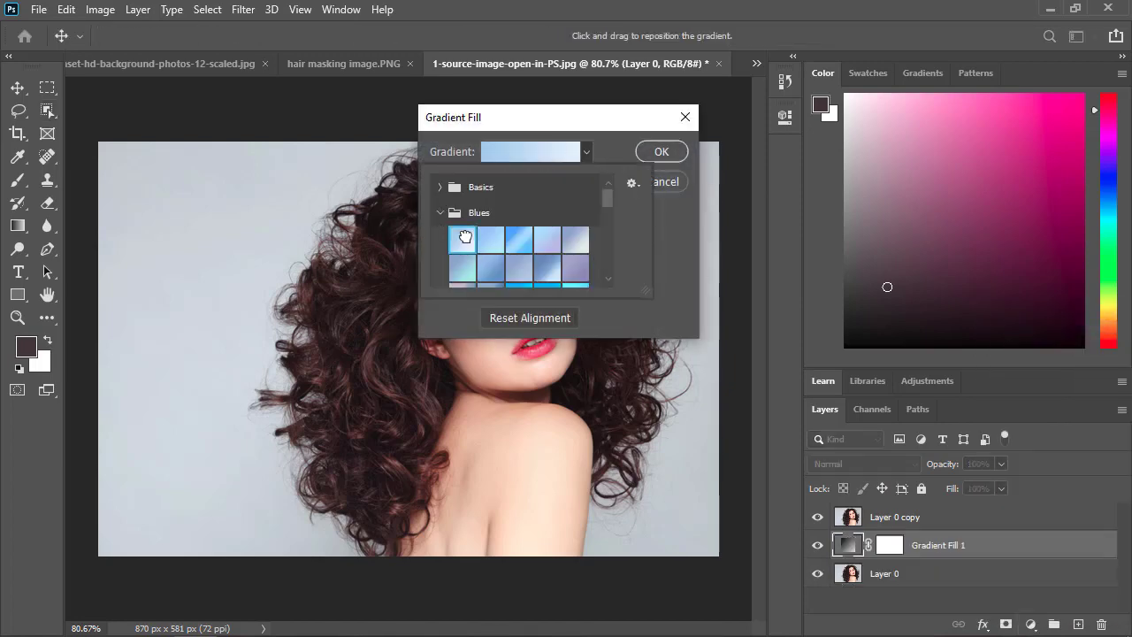
click(674, 151)
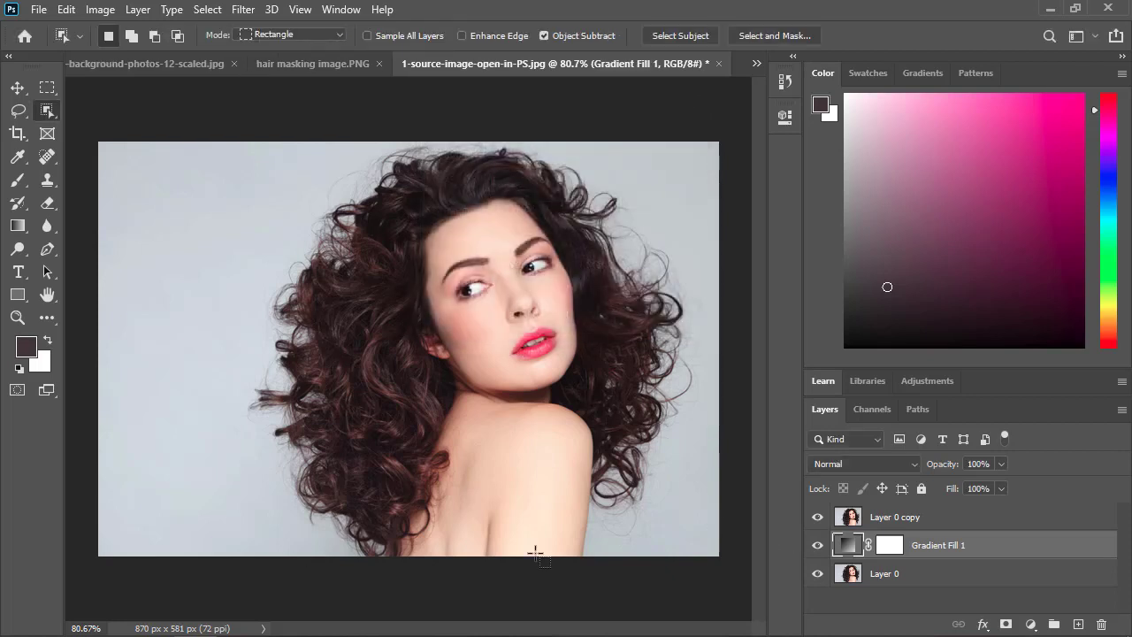
Select the woman and her curly hair with the Quick Selection tool, including the stray curls at both sides.
right_click(47, 111)
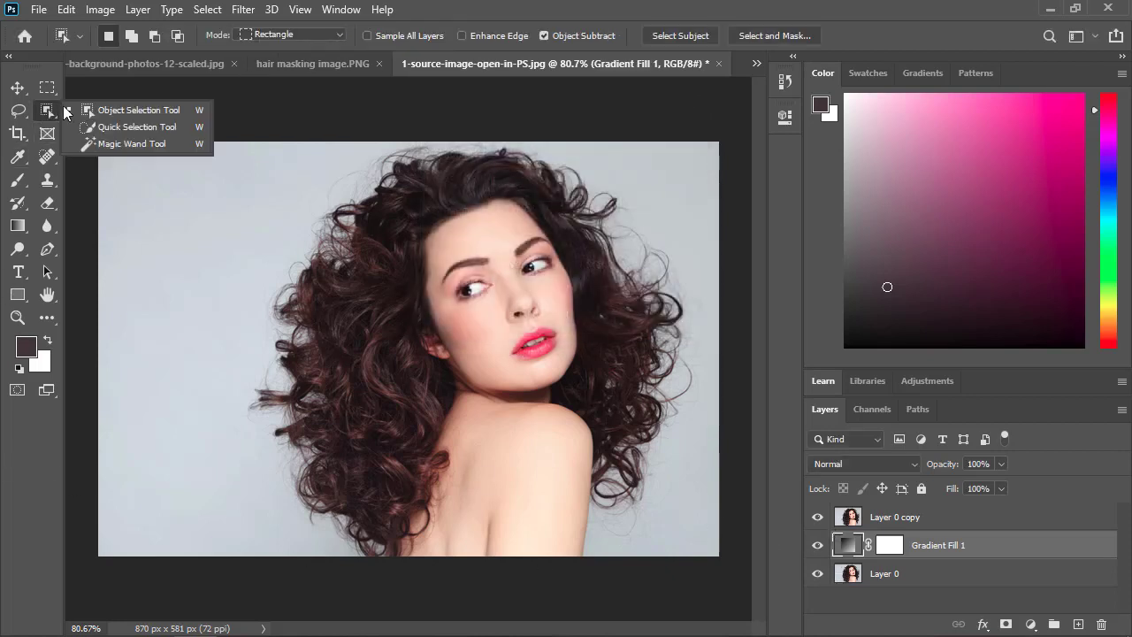
click(98, 124)
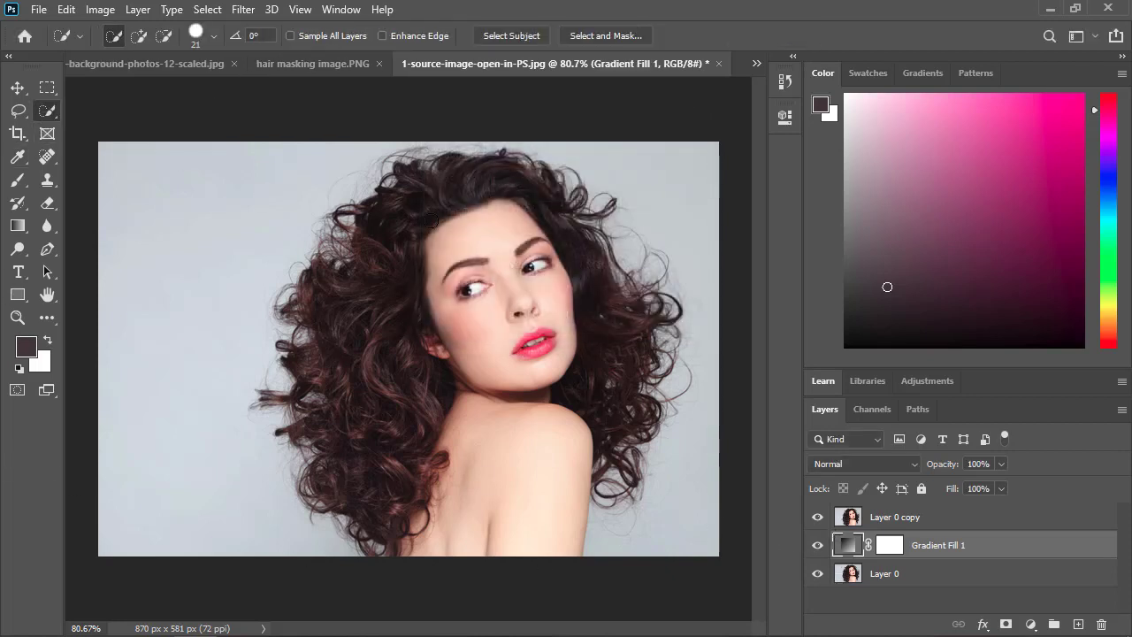
mouse_move(462, 186)
mouse_down()
mouse_move(419, 223)
mouse_move(379, 314)
mouse_move(373, 426)
mouse_move(380, 461)
mouse_move(489, 517)
mouse_move(509, 542)
mouse_move(499, 396)
mouse_move(589, 336)
mouse_move(620, 412)
mouse_move(527, 215)
mouse_up()
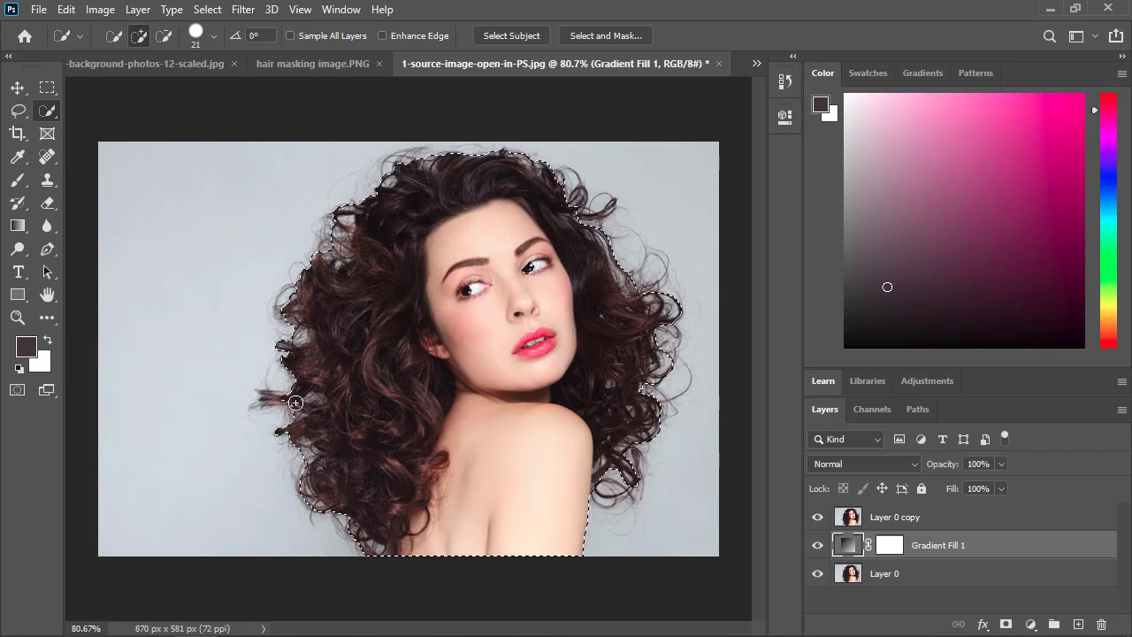
mouse_move(298, 398)
mouse_down()
mouse_move(274, 400)
mouse_move(316, 409)
mouse_up()
mouse_move(577, 216)
mouse_down()
mouse_move(571, 179)
mouse_move(576, 203)
mouse_up()
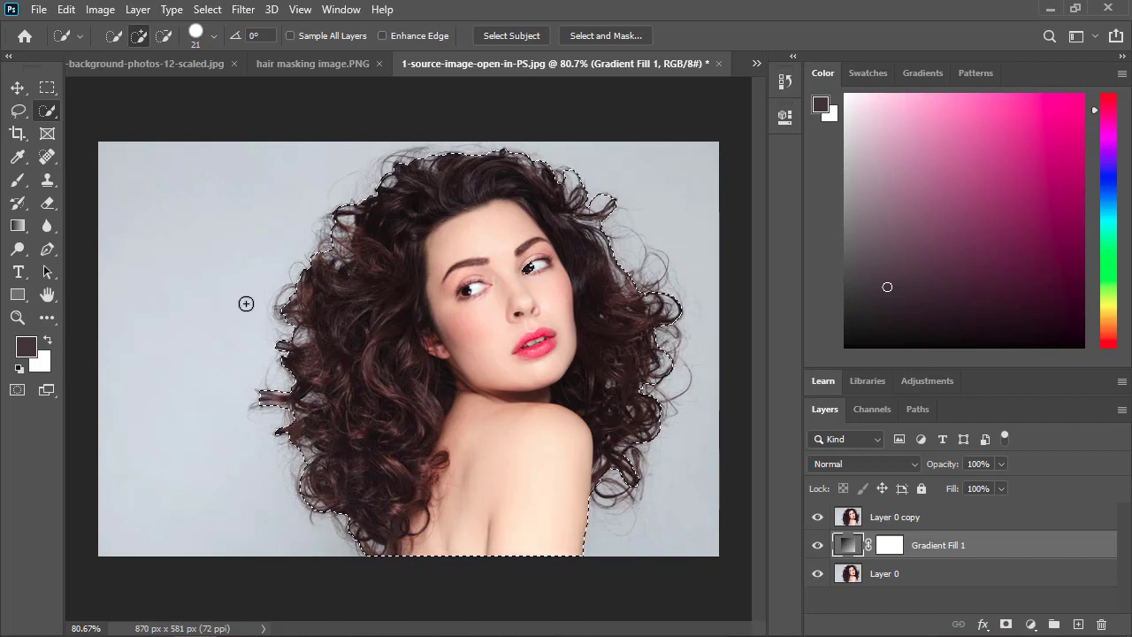
Enter Select and Mask for the selection, set the edge detection radius to 1 px and enable Smart Radius.
click(603, 35)
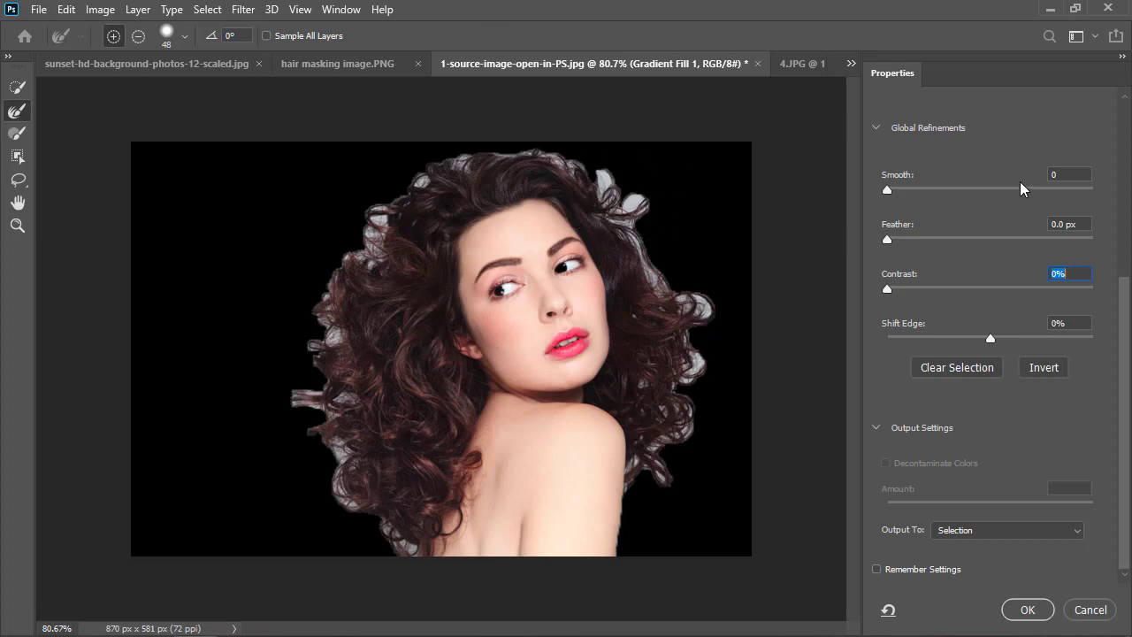
scroll(986, 187, up, 3)
scroll(986, 185, up, 3)
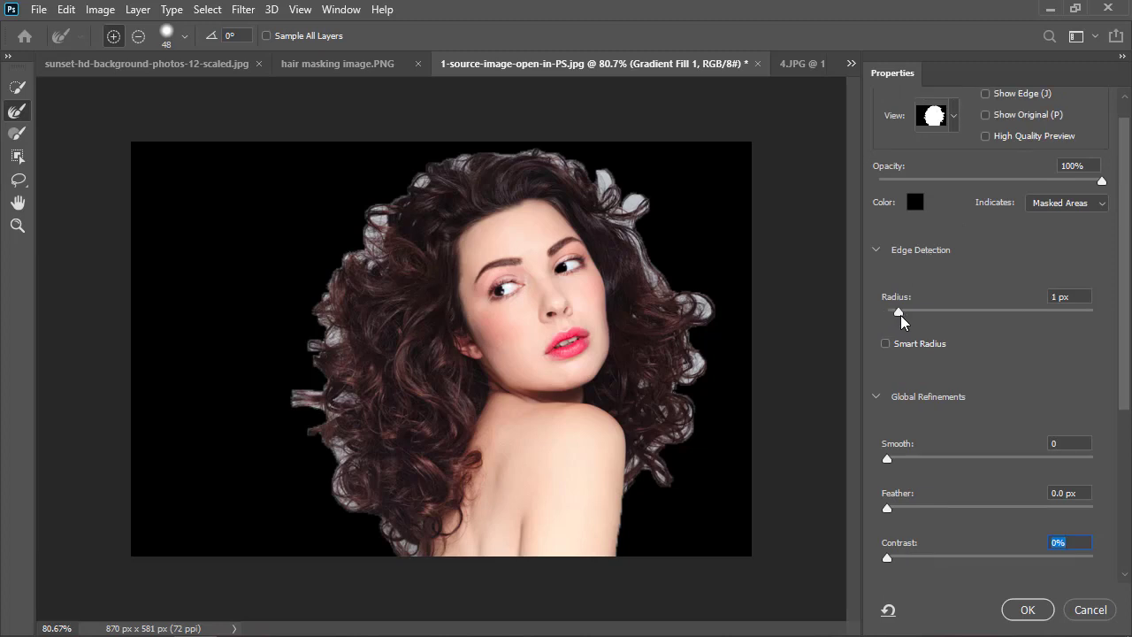
click(901, 315)
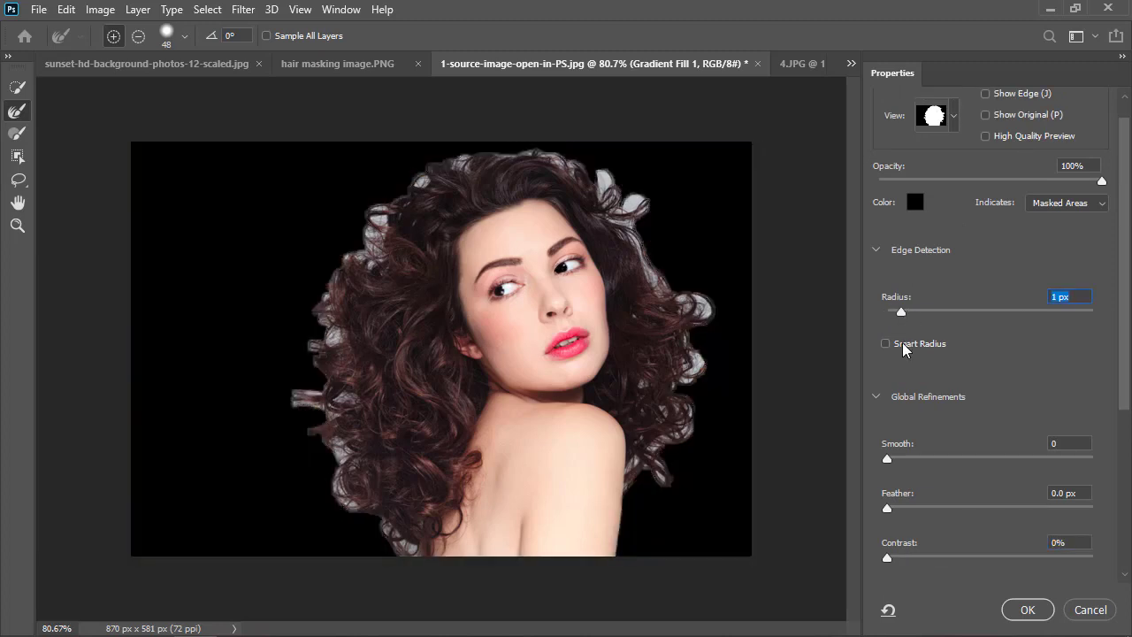
click(887, 344)
Set the global refinements to Smooth 2, Feather 0.5 px and Contrast 3%.
scroll(981, 351, down, 1)
scroll(980, 347, down, 2)
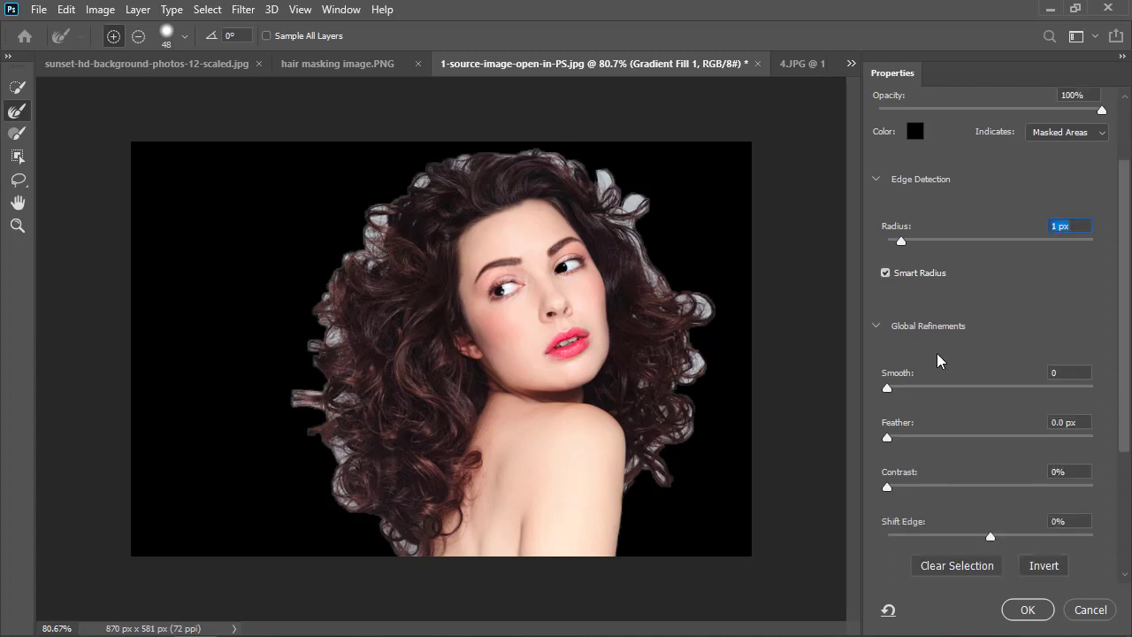
click(893, 391)
scroll(943, 351, down, 1)
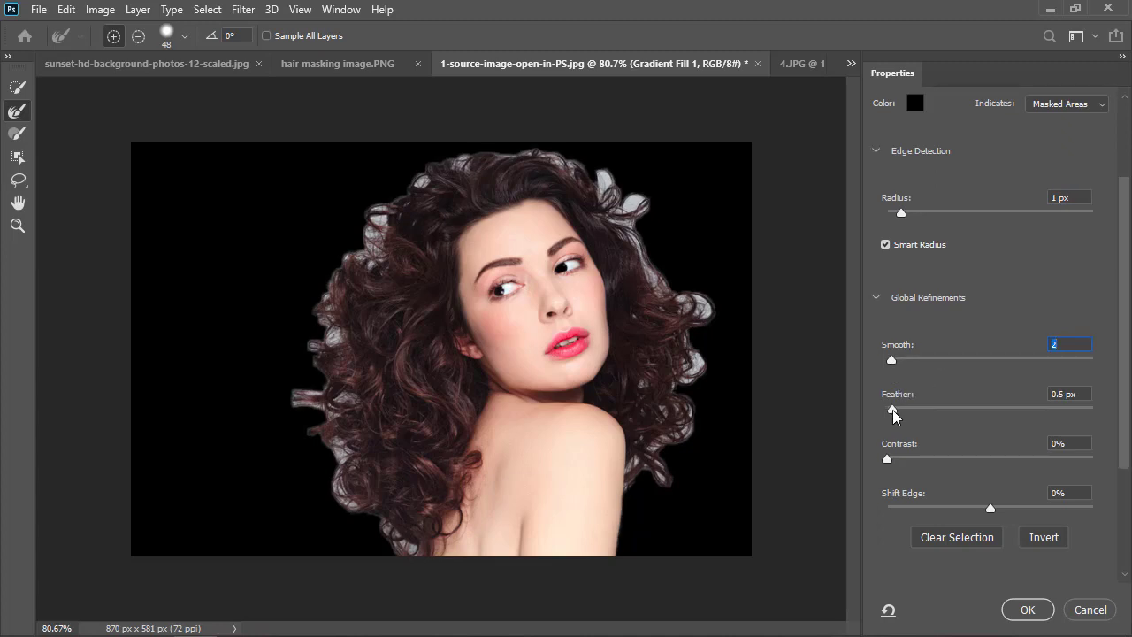
click(893, 409)
scroll(905, 435, down, 1)
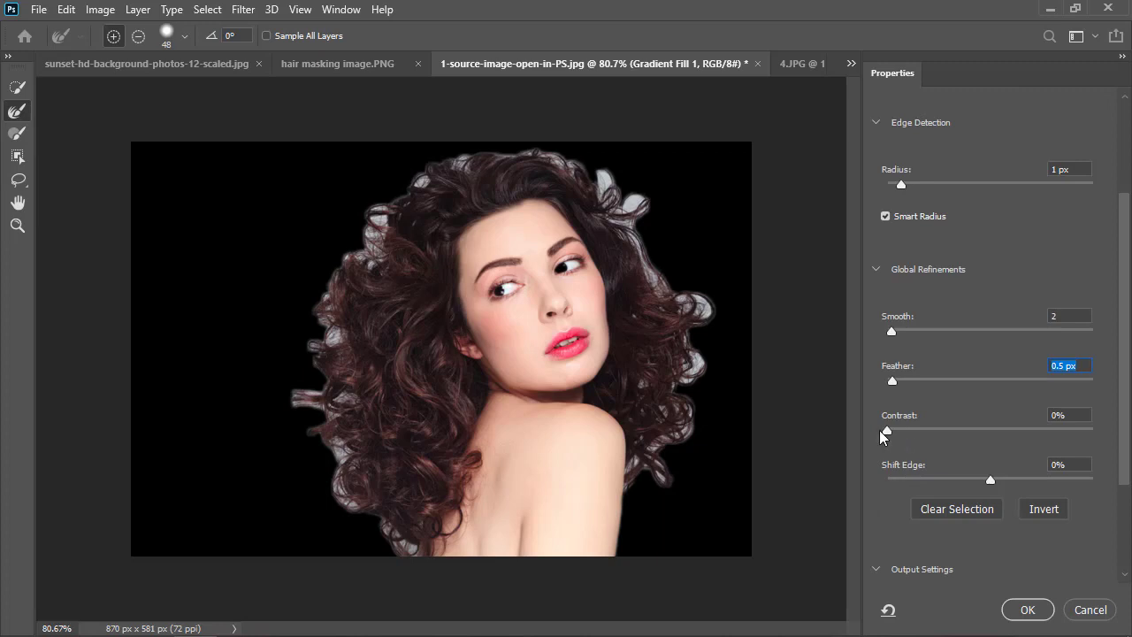
drag(892, 433, 898, 432)
drag(896, 433, 892, 434)
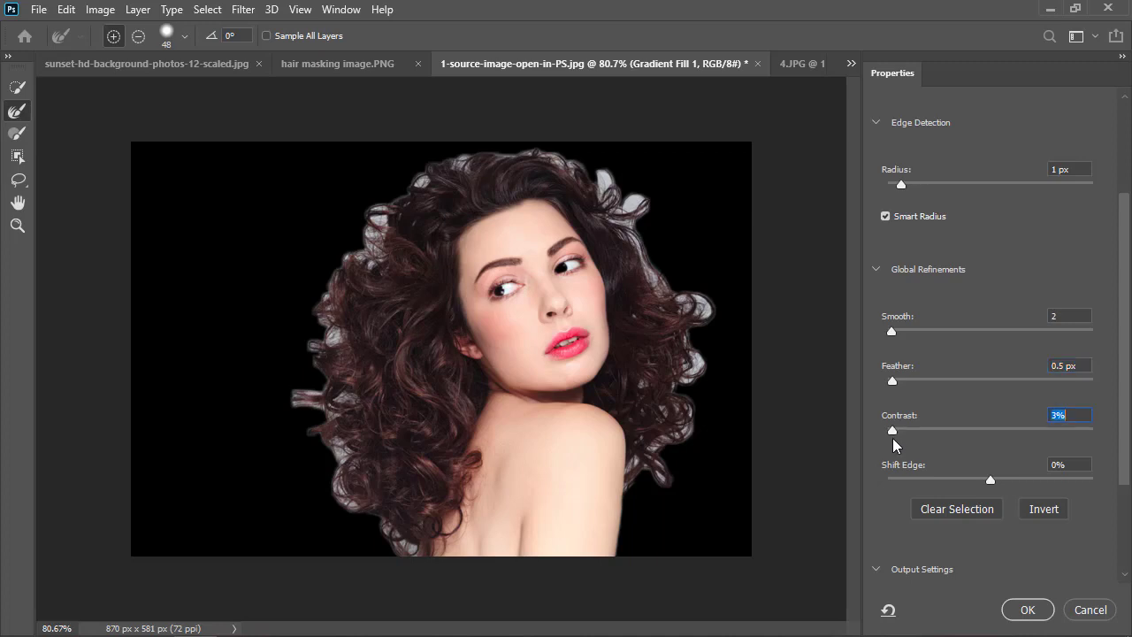
scroll(899, 449, down, 3)
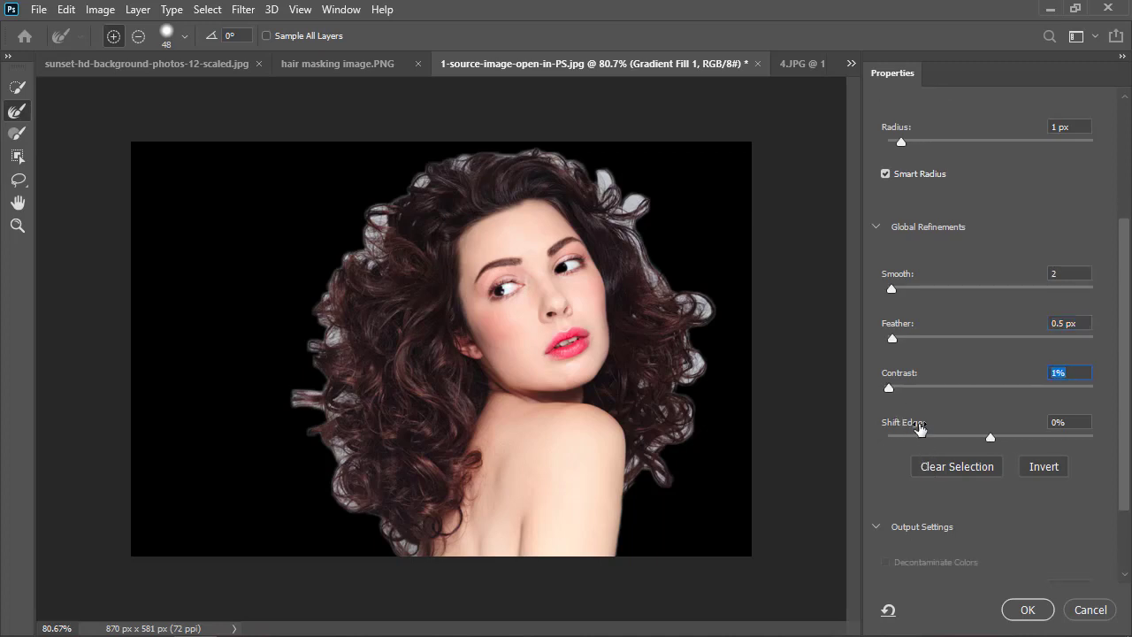
drag(890, 392, 895, 428)
scroll(899, 478, down, 3)
scroll(896, 491, down, 1)
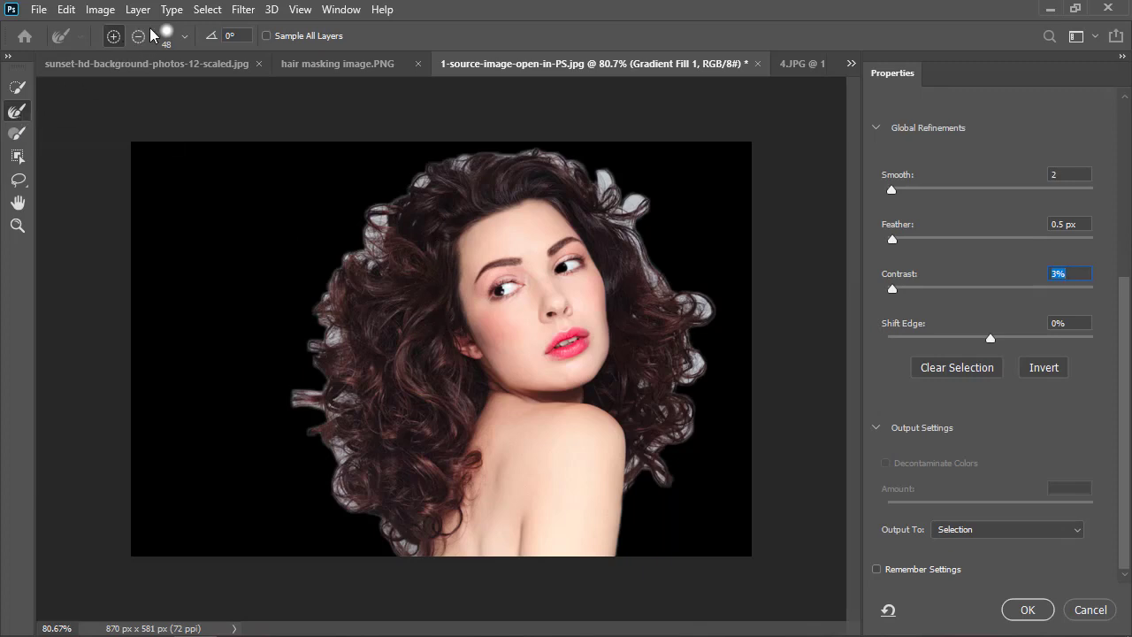
Enlarge the Refine Edge brush to 56 px and paint around the whole outer edge of the curly hair.
alt+right_click(250, 270)
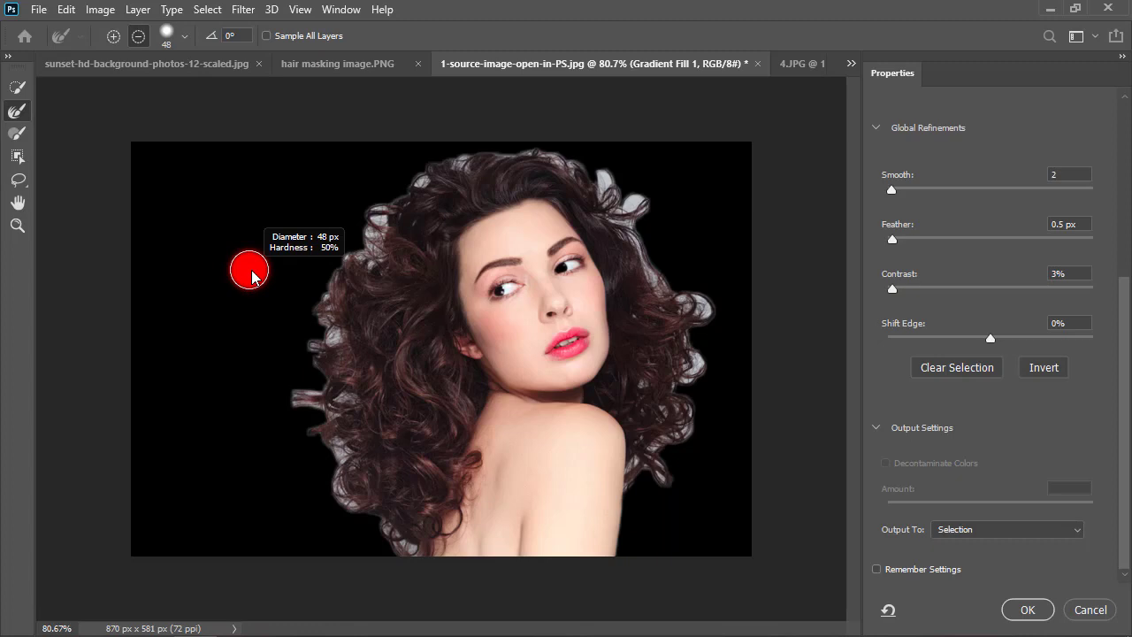
drag(254, 269, 257, 269)
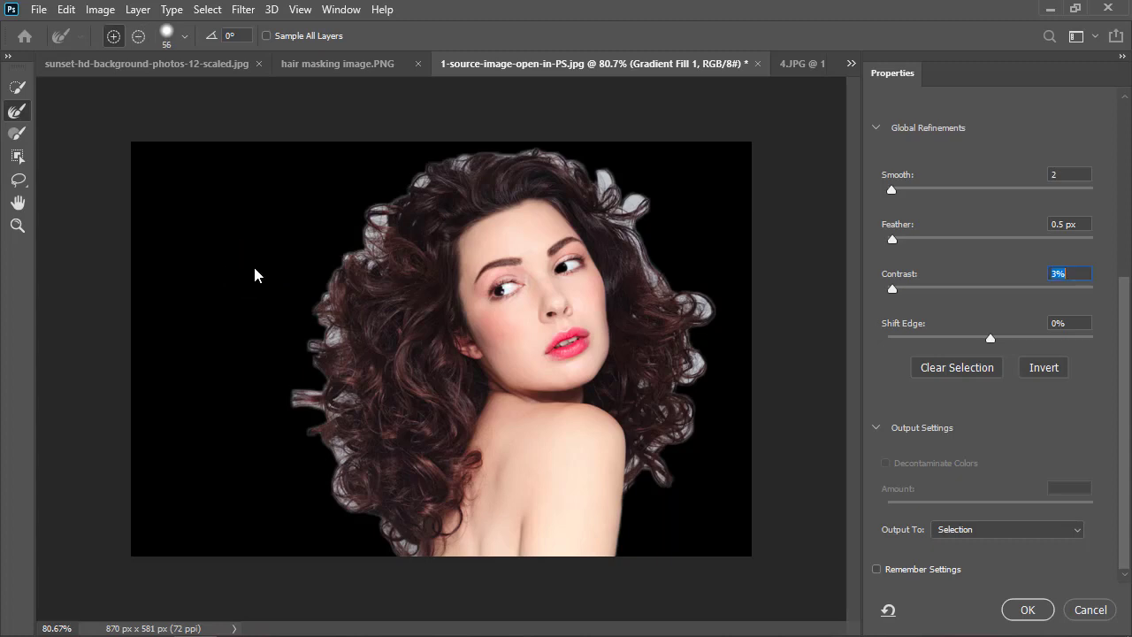
mouse_move(406, 549)
mouse_down()
mouse_move(352, 506)
mouse_move(336, 406)
mouse_move(313, 405)
mouse_move(319, 386)
mouse_move(298, 397)
mouse_move(322, 387)
mouse_move(326, 328)
mouse_move(345, 356)
mouse_move(321, 306)
mouse_move(352, 257)
mouse_move(370, 258)
mouse_move(360, 240)
mouse_move(369, 221)
mouse_move(385, 232)
mouse_move(377, 208)
mouse_move(450, 175)
mouse_move(432, 169)
mouse_move(420, 177)
mouse_move(471, 161)
mouse_move(448, 159)
mouse_move(488, 154)
mouse_up()
mouse_move(539, 154)
mouse_down()
mouse_move(595, 179)
mouse_move(620, 211)
mouse_move(599, 173)
mouse_move(624, 217)
mouse_move(625, 200)
mouse_move(635, 219)
mouse_move(646, 202)
mouse_move(650, 230)
mouse_move(636, 187)
mouse_move(652, 257)
mouse_move(636, 243)
mouse_move(659, 290)
mouse_move(639, 257)
mouse_move(699, 307)
mouse_up()
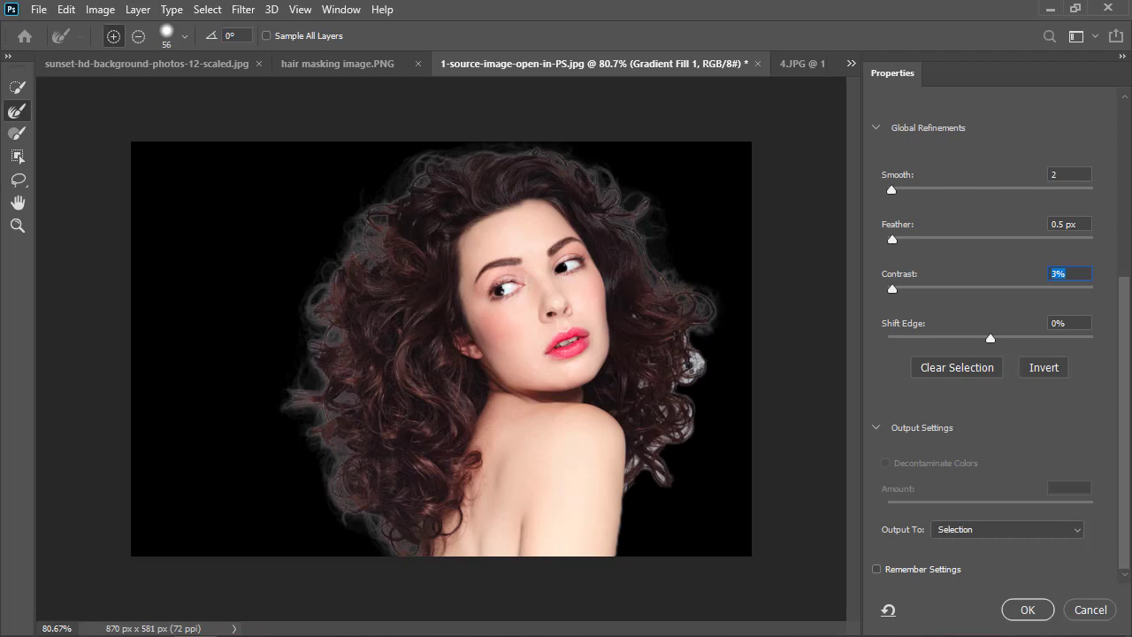
mouse_move(697, 363)
mouse_down()
mouse_move(633, 382)
mouse_move(696, 421)
mouse_move(656, 440)
mouse_move(646, 459)
mouse_move(653, 446)
mouse_move(649, 470)
mouse_move(674, 482)
mouse_move(651, 458)
mouse_move(658, 475)
mouse_move(657, 452)
mouse_move(660, 488)
mouse_move(656, 466)
mouse_move(673, 491)
mouse_move(636, 461)
mouse_move(626, 470)
mouse_move(666, 478)
mouse_move(637, 480)
mouse_up()
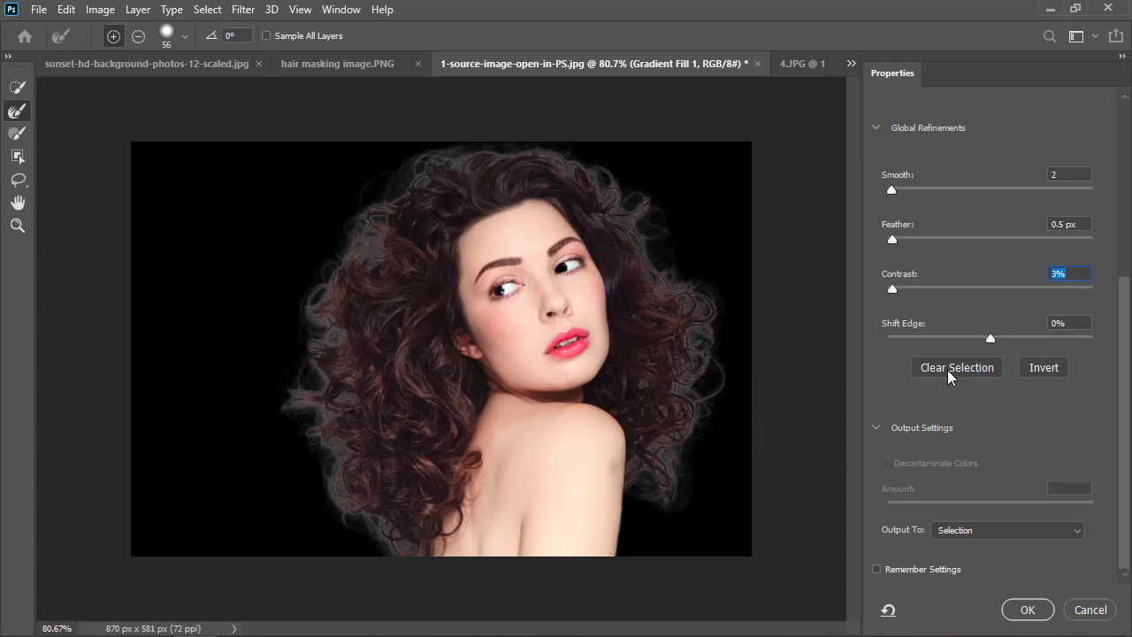
Review the edge detection, global refinement and output settings, including the available output targets.
scroll(874, 336, up, 5)
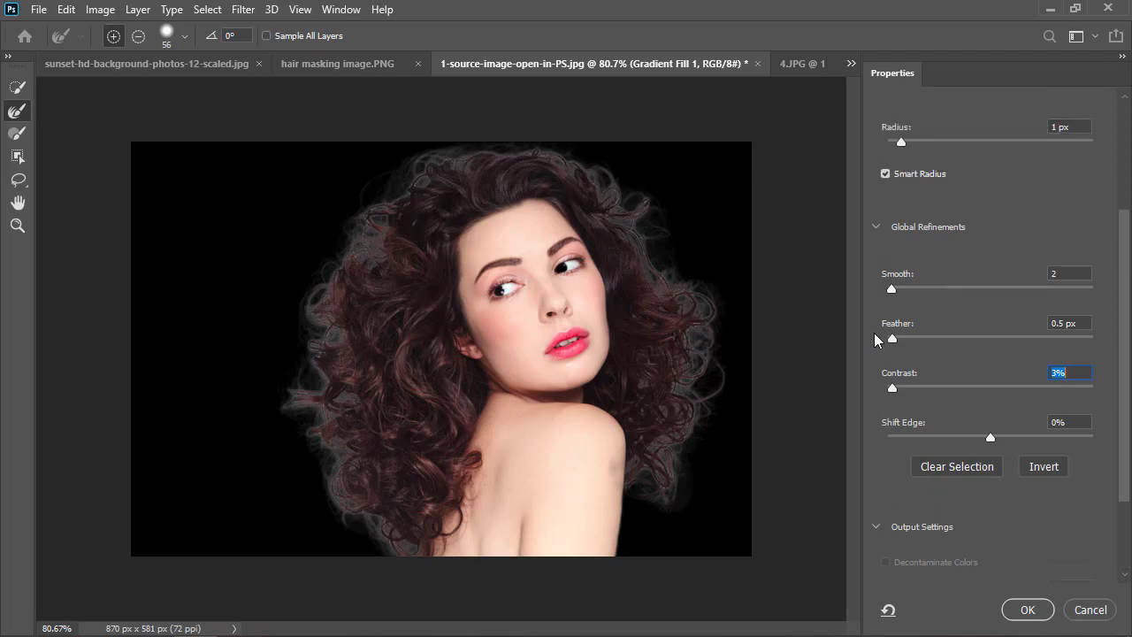
scroll(874, 333, up, 2)
scroll(874, 333, down, 4)
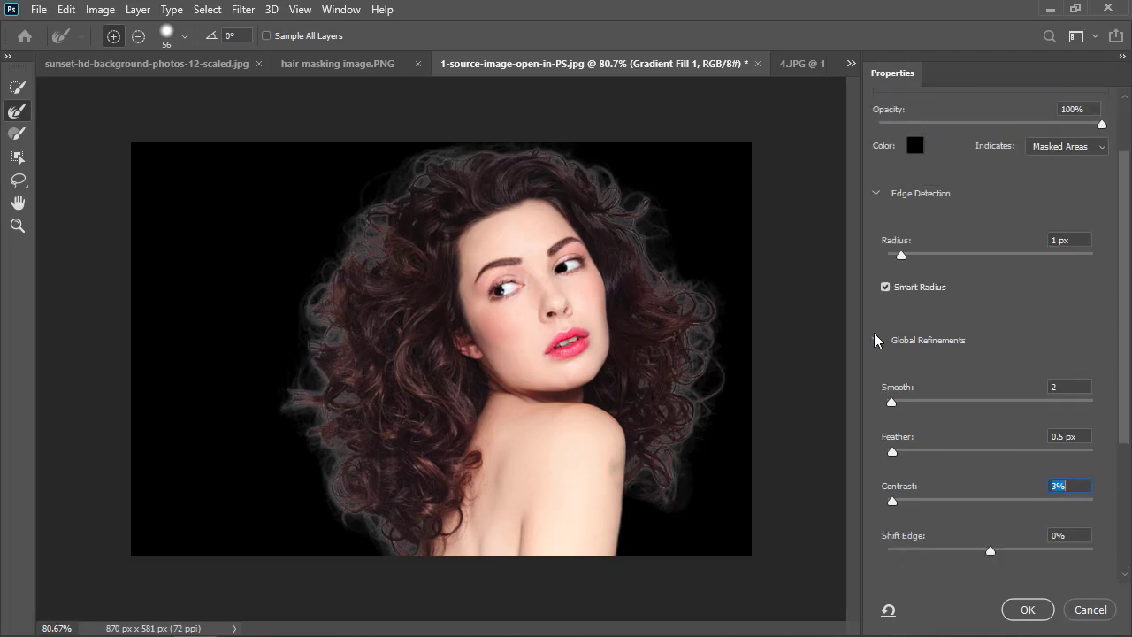
scroll(872, 327, down, 2)
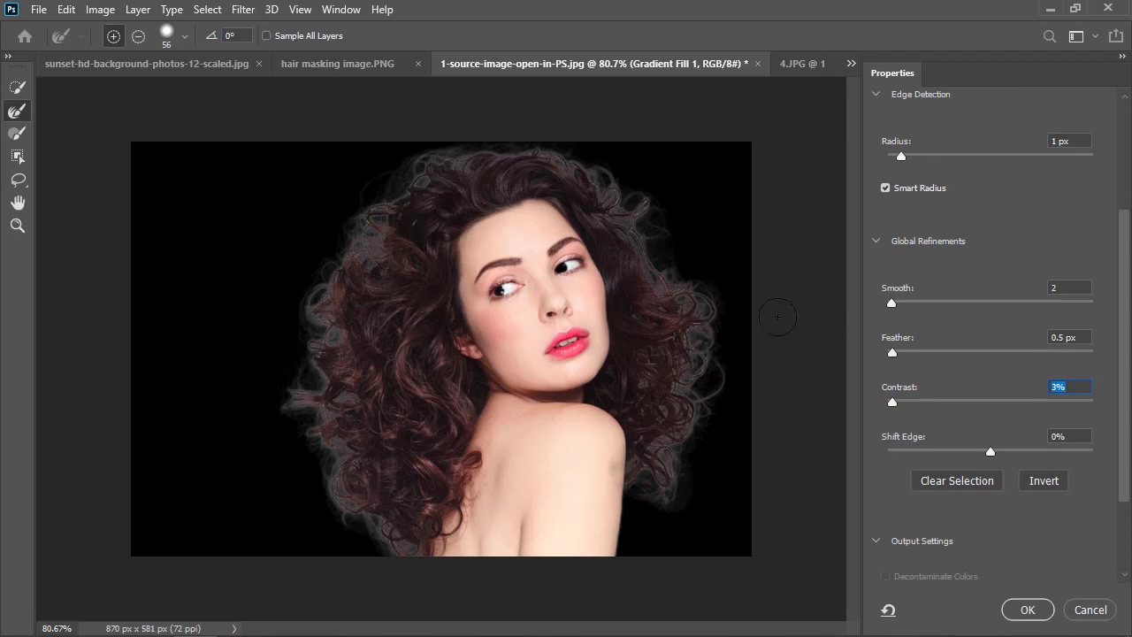
scroll(907, 439, down, 5)
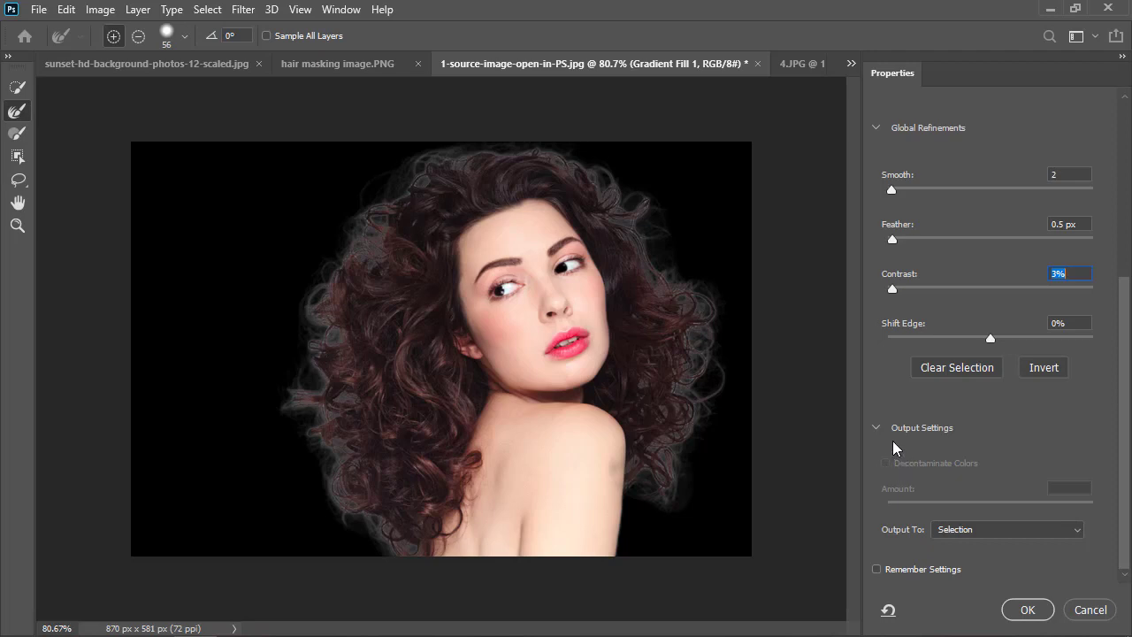
scroll(888, 430, up, 1)
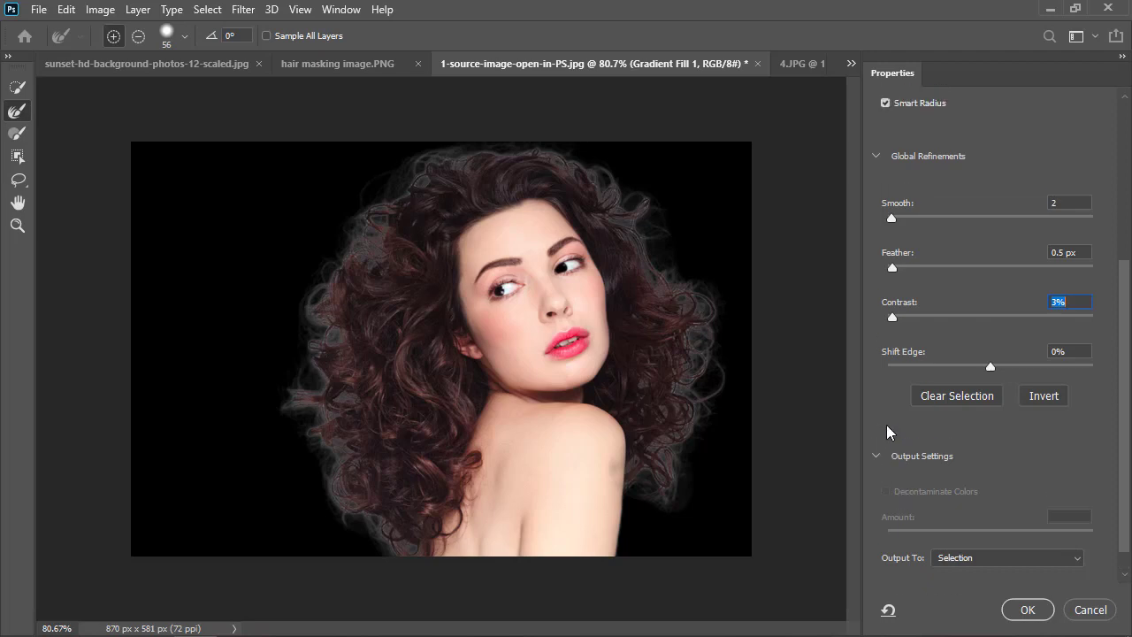
scroll(888, 431, down, 1)
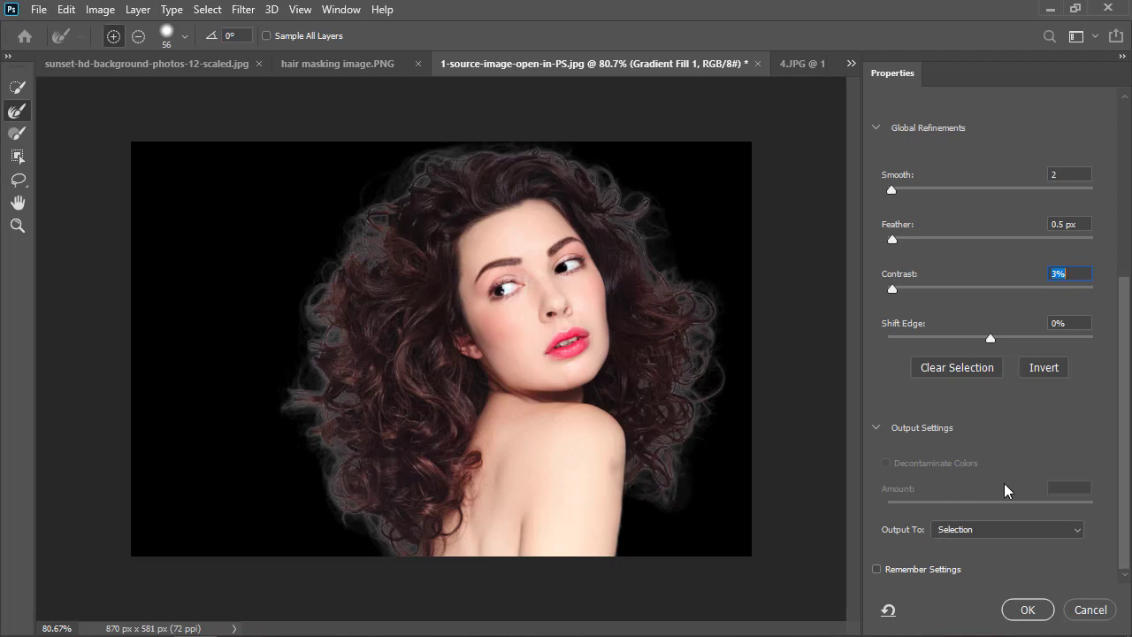
click(968, 537)
click(971, 536)
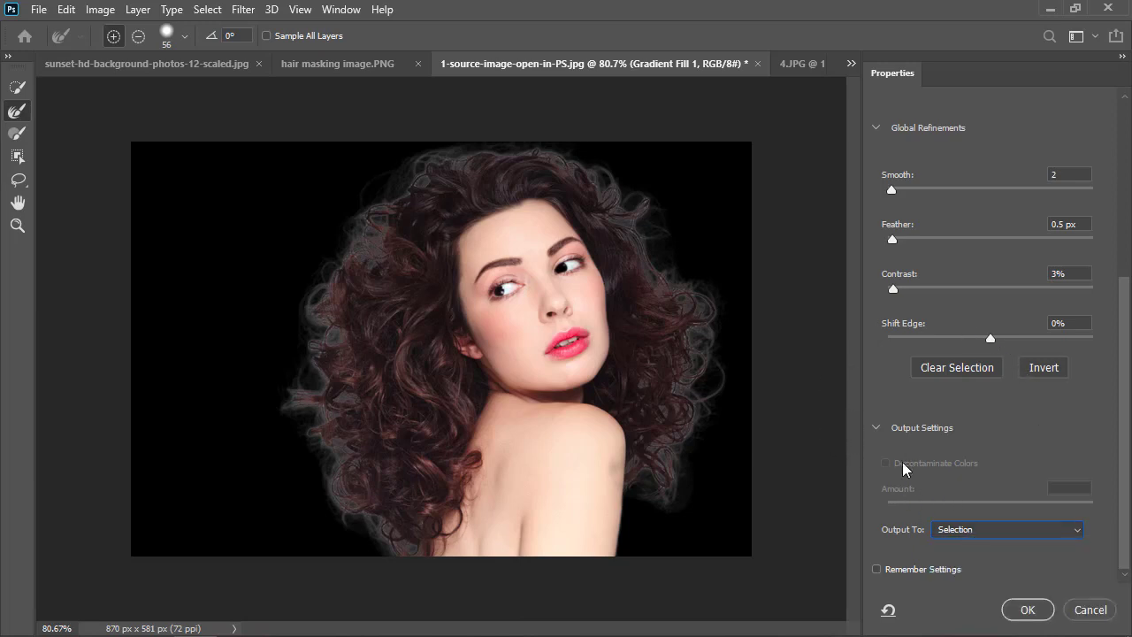
click(975, 539)
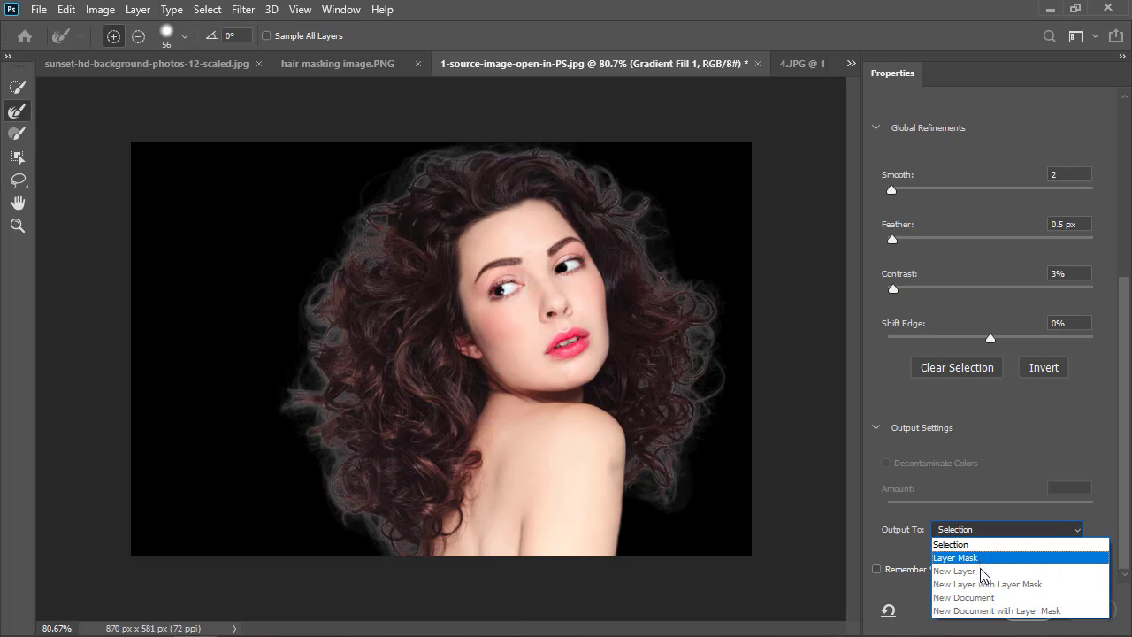
click(1005, 456)
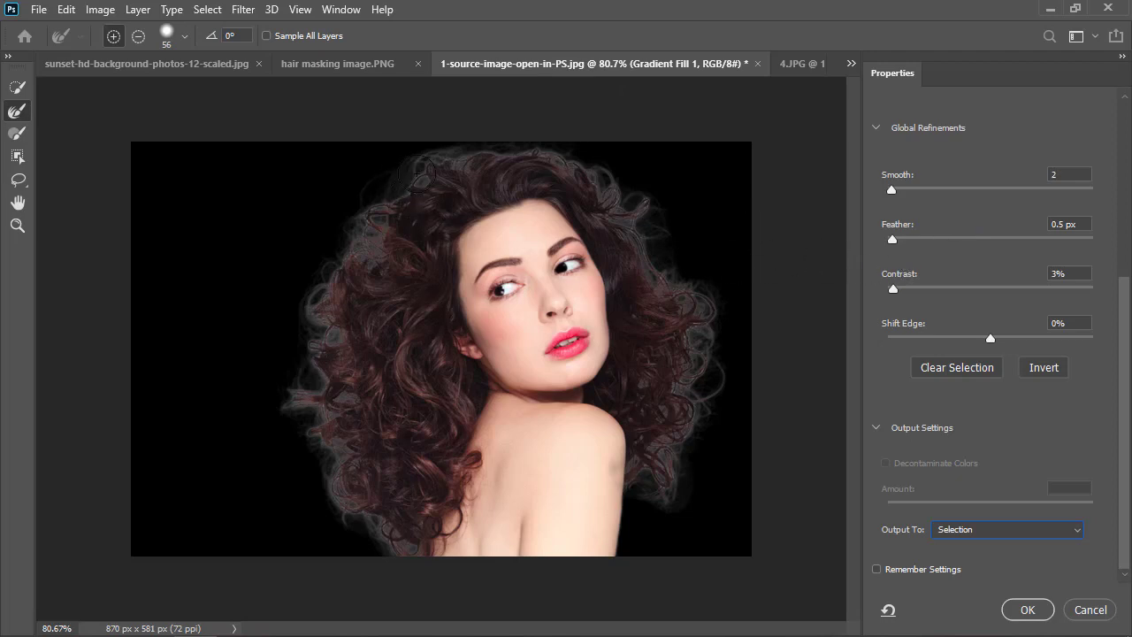
Brush over the hair edge at the upper left of the head and output the refined result as a selection.
drag(426, 181, 379, 215)
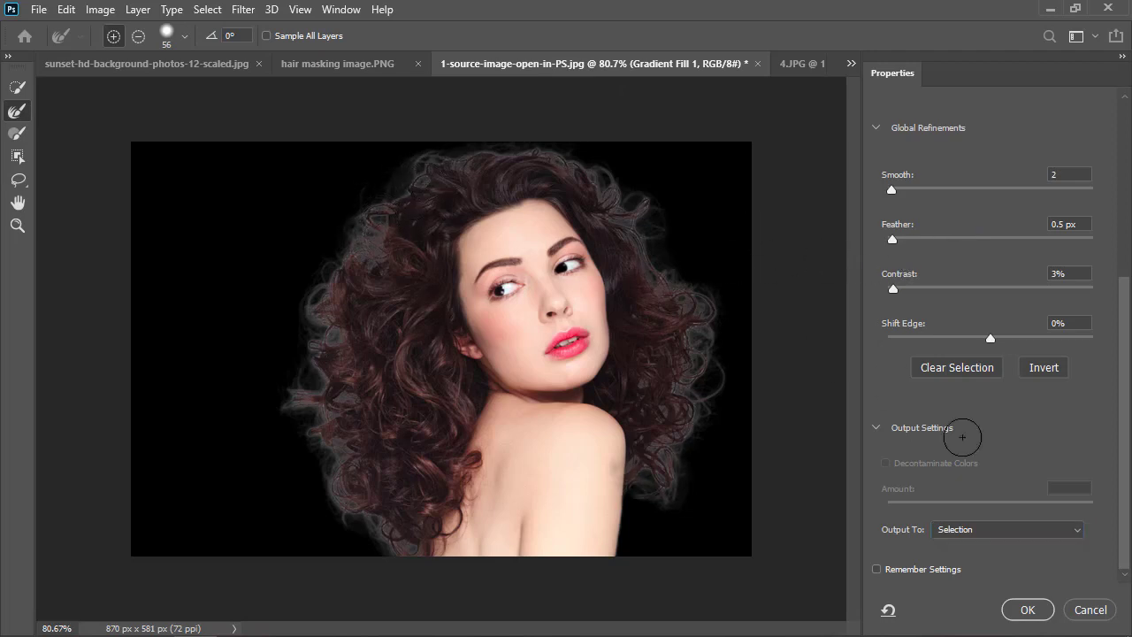
click(1017, 610)
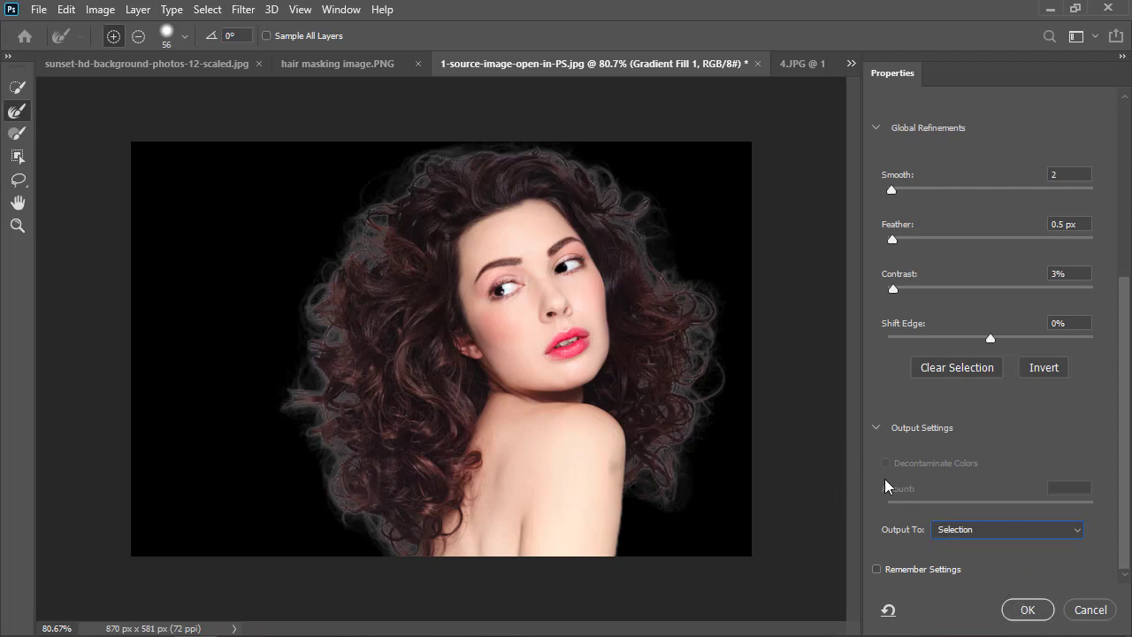
click(1029, 610)
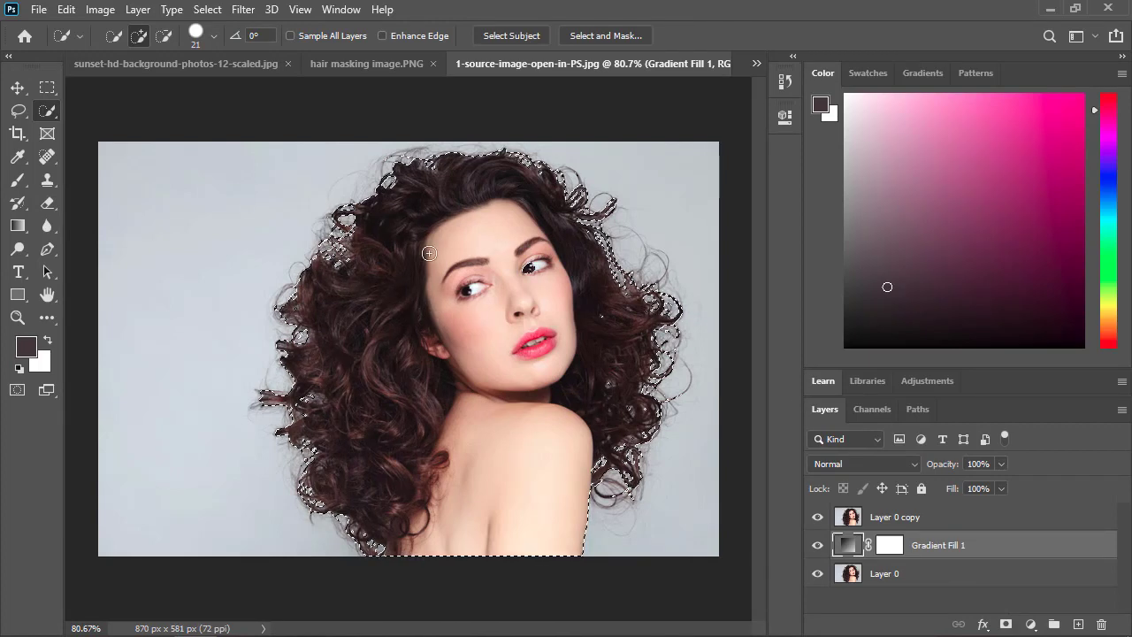
On Layer 0 copy, invert the selection, delete the grey background and deselect.
click(918, 522)
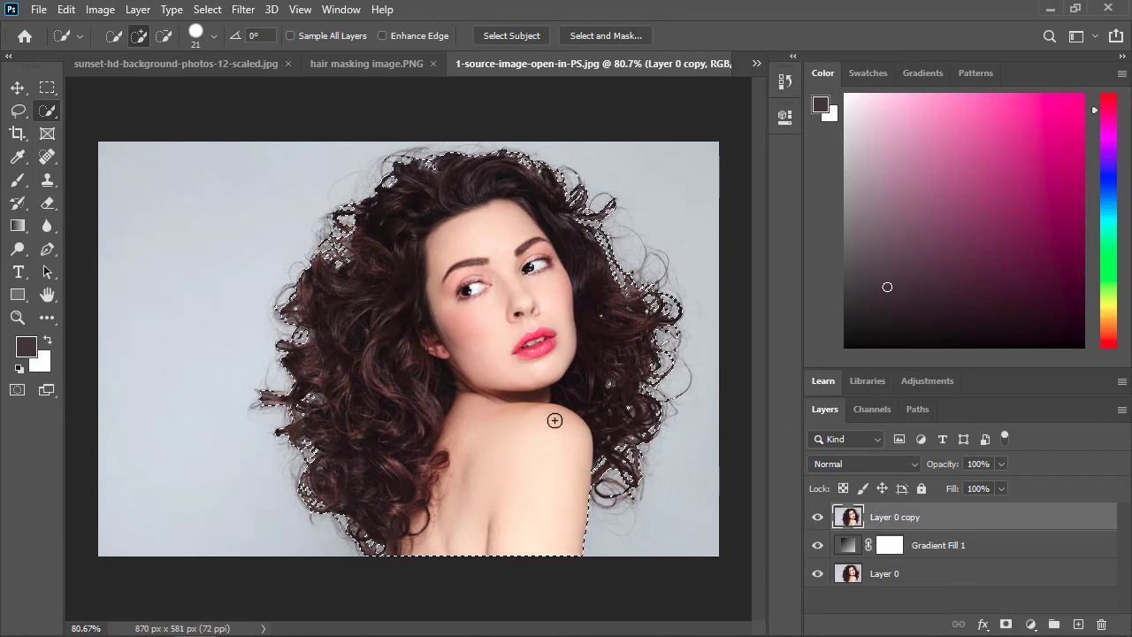
click(207, 10)
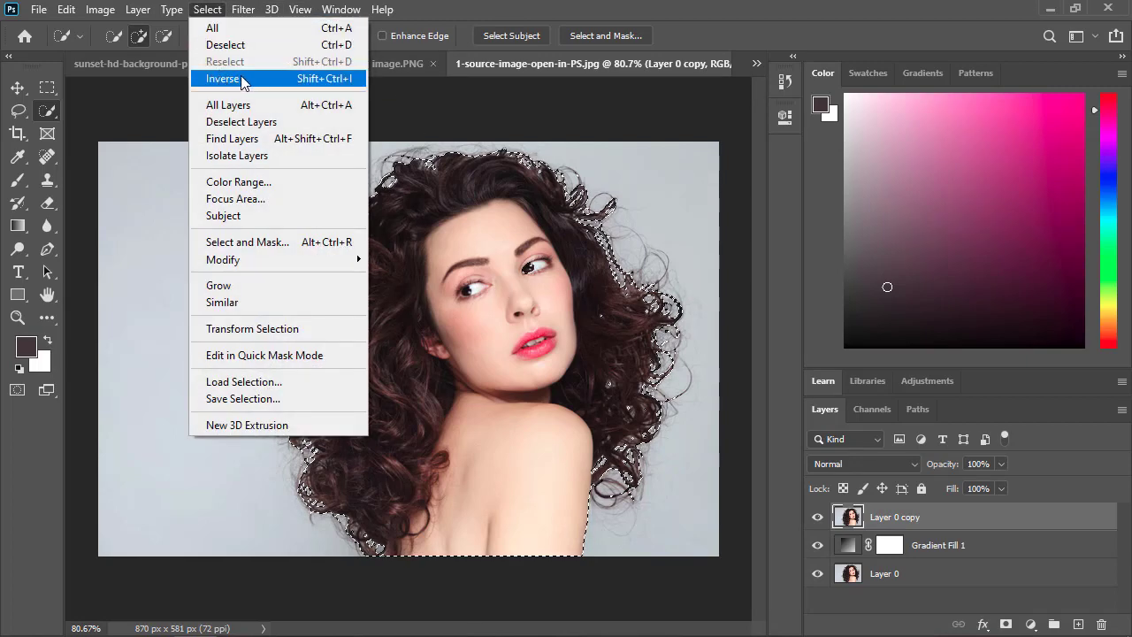
click(248, 84)
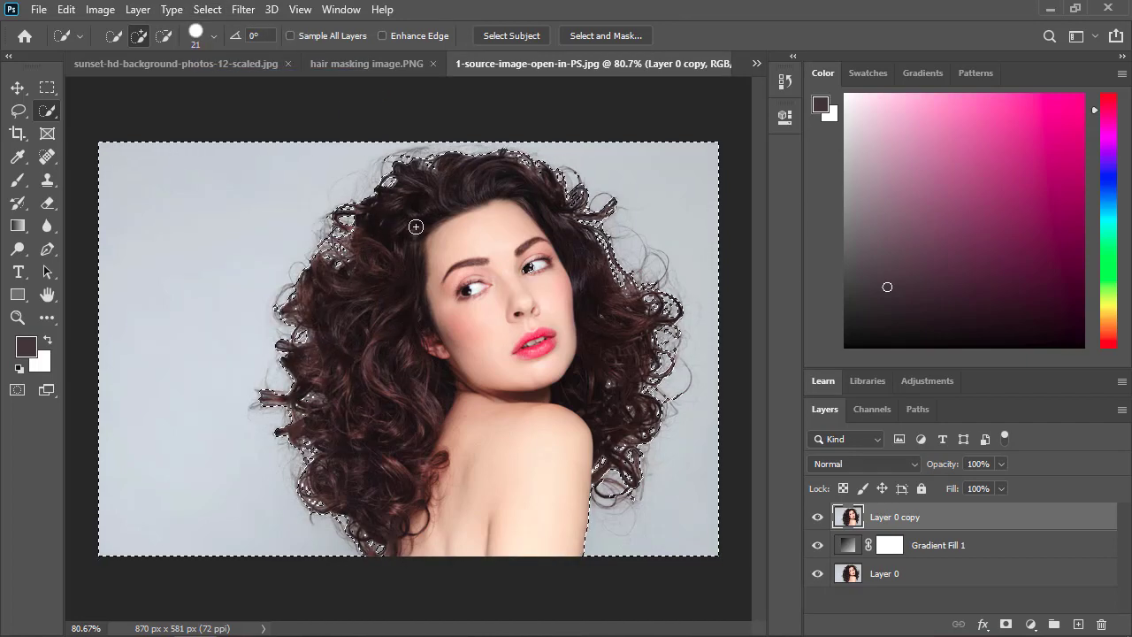
key(Delete)
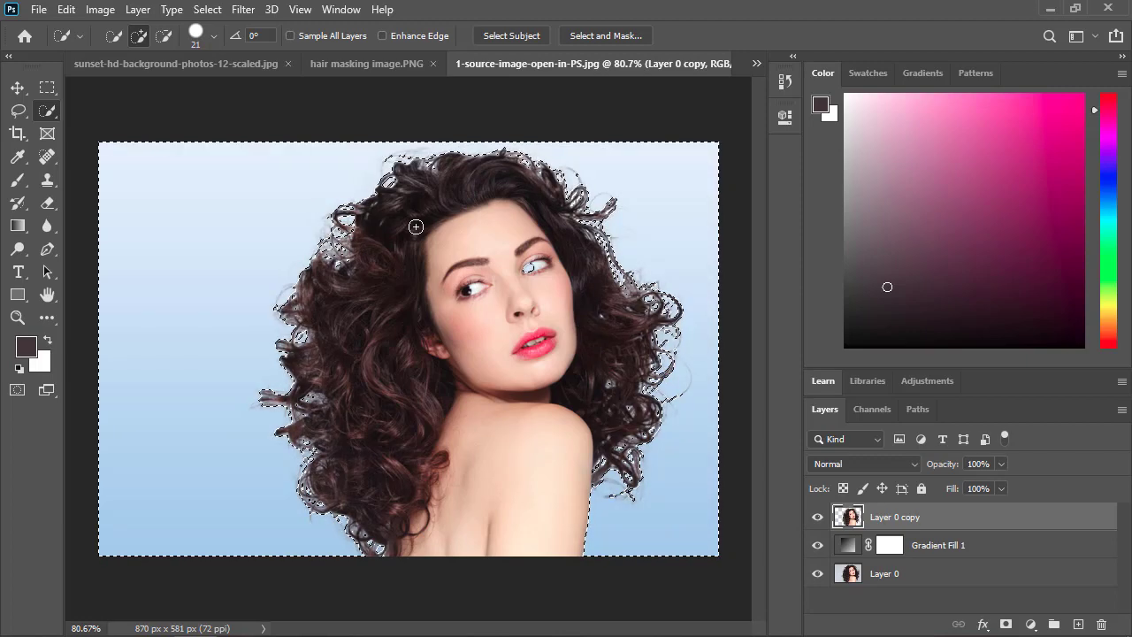
click(206, 9)
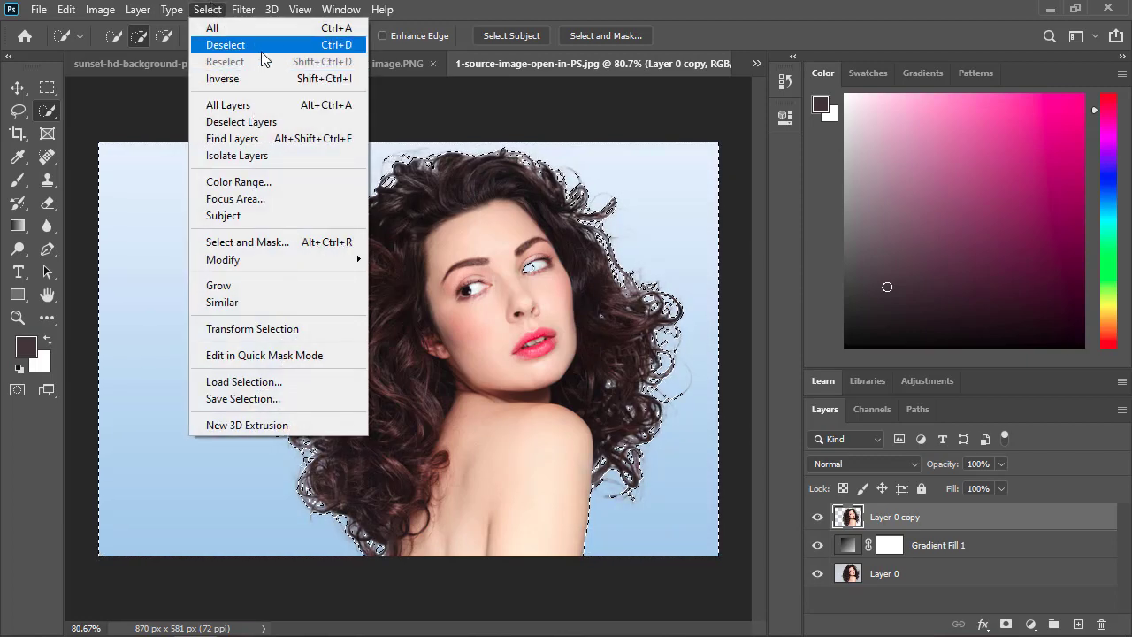
click(255, 44)
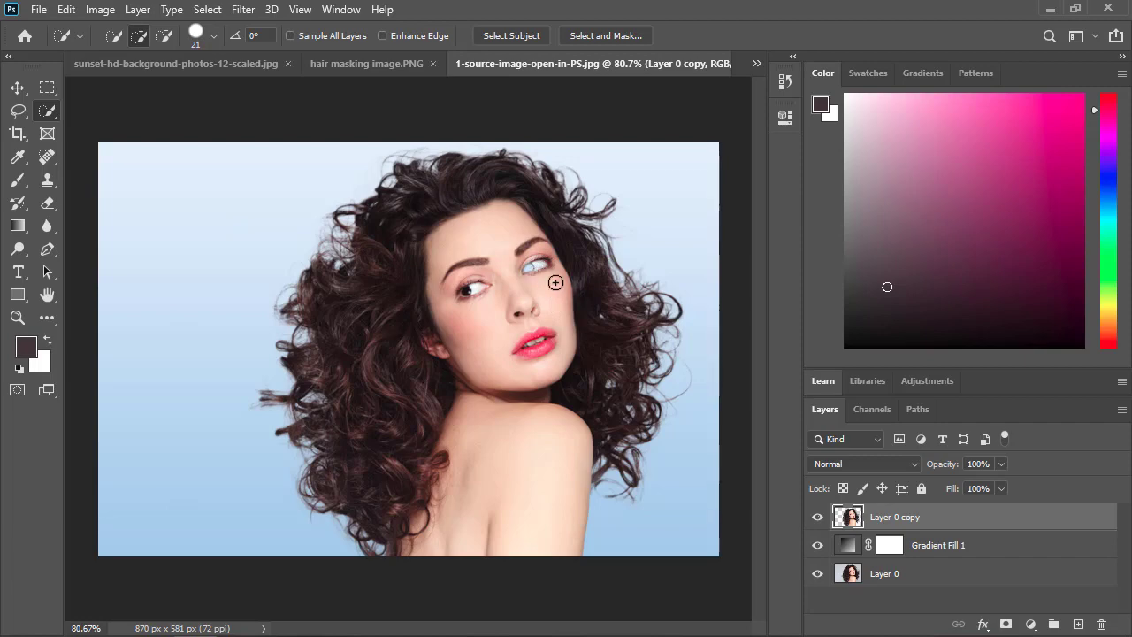
Undo the deselection and the background deletion, and subtract the woman's eye from the selection with the Quick Selection tool.
key(ctrl+z)
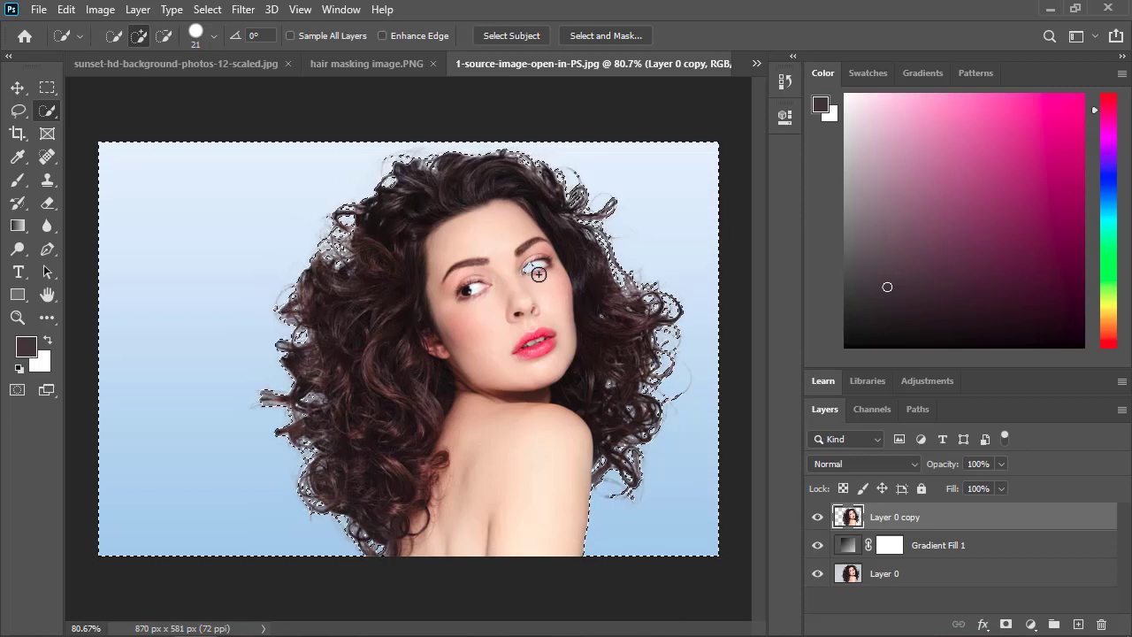
key(ctrl+z)
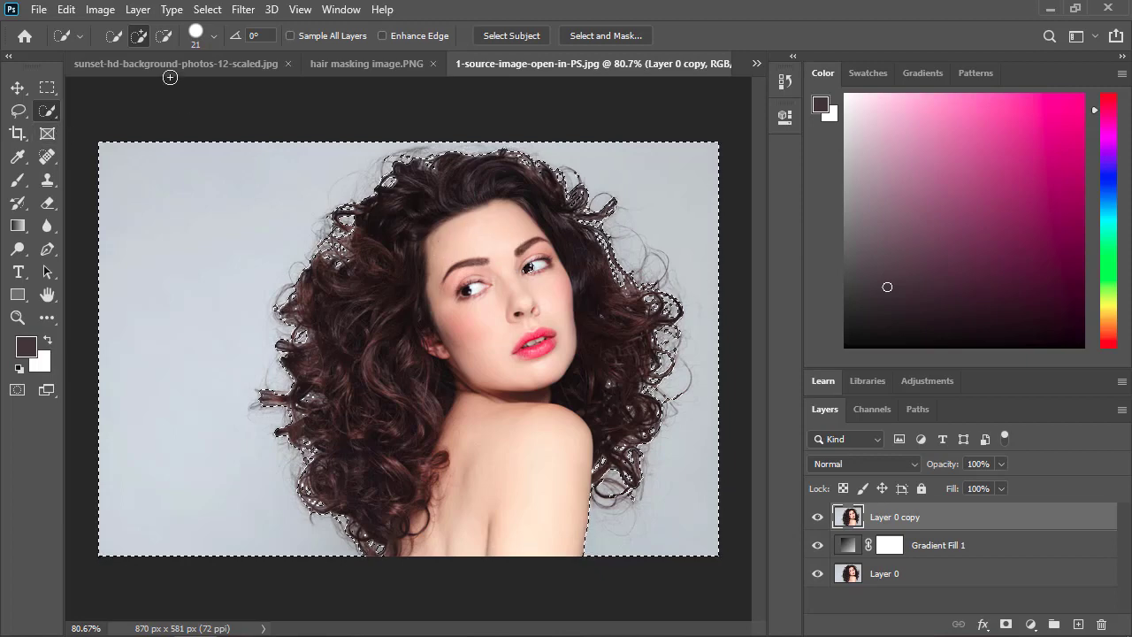
click(163, 36)
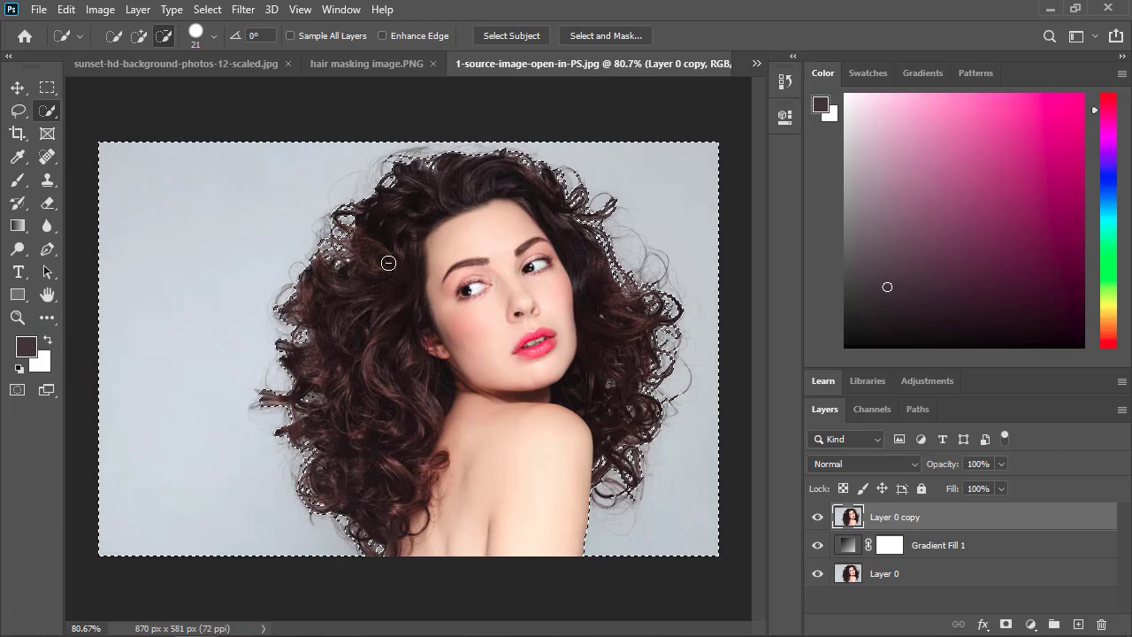
Delete the selected grey background from Layer 0 copy and deselect.
key(Delete)
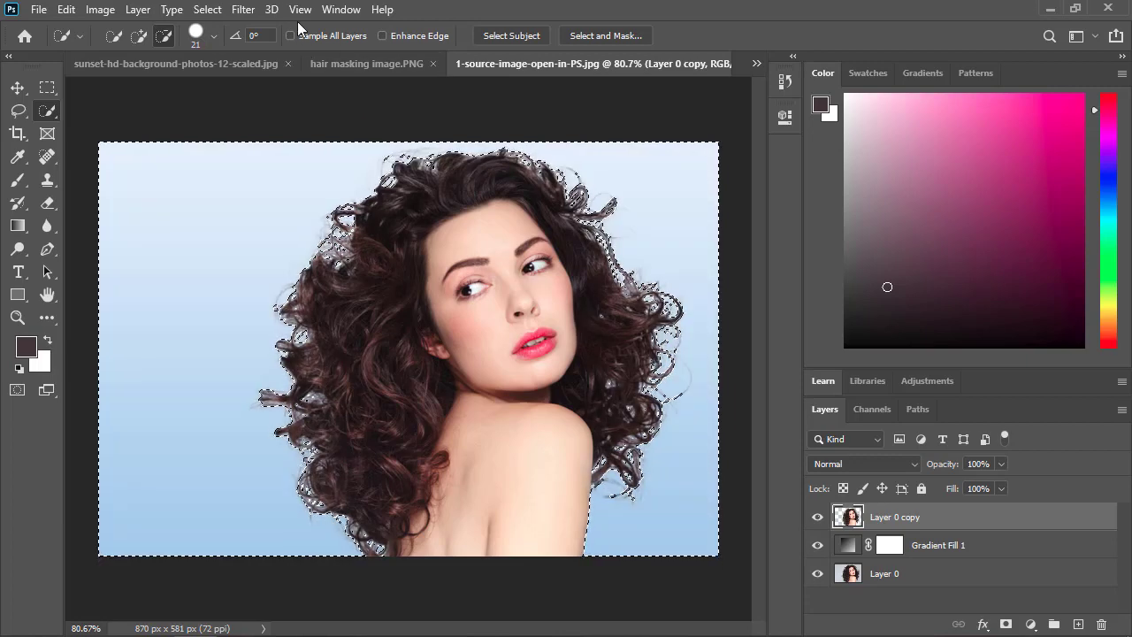
click(222, 11)
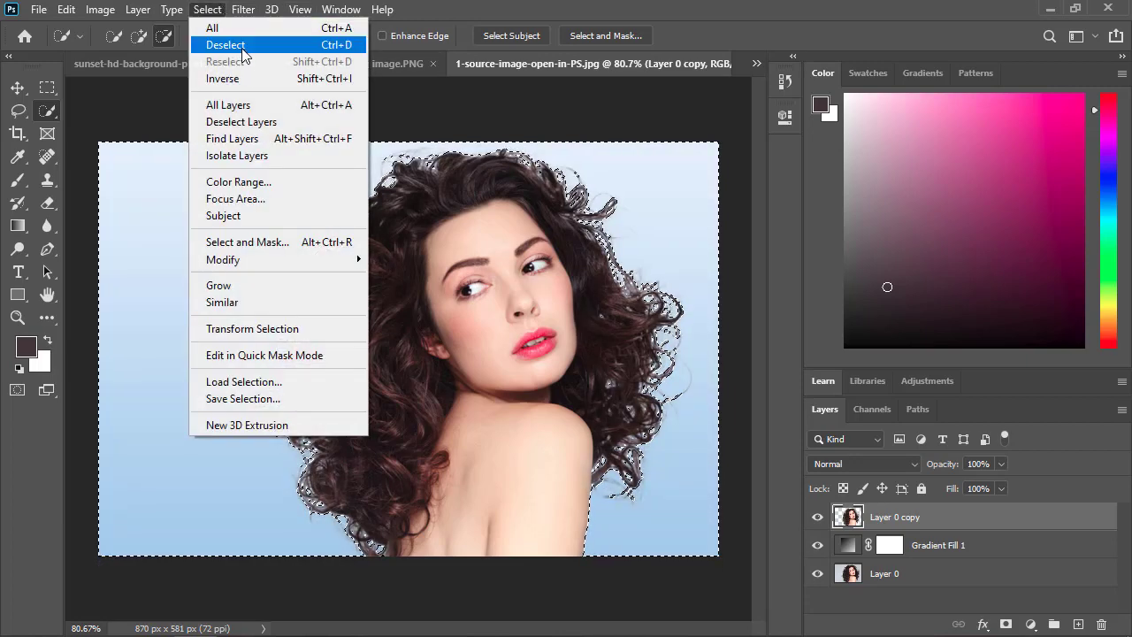
click(244, 44)
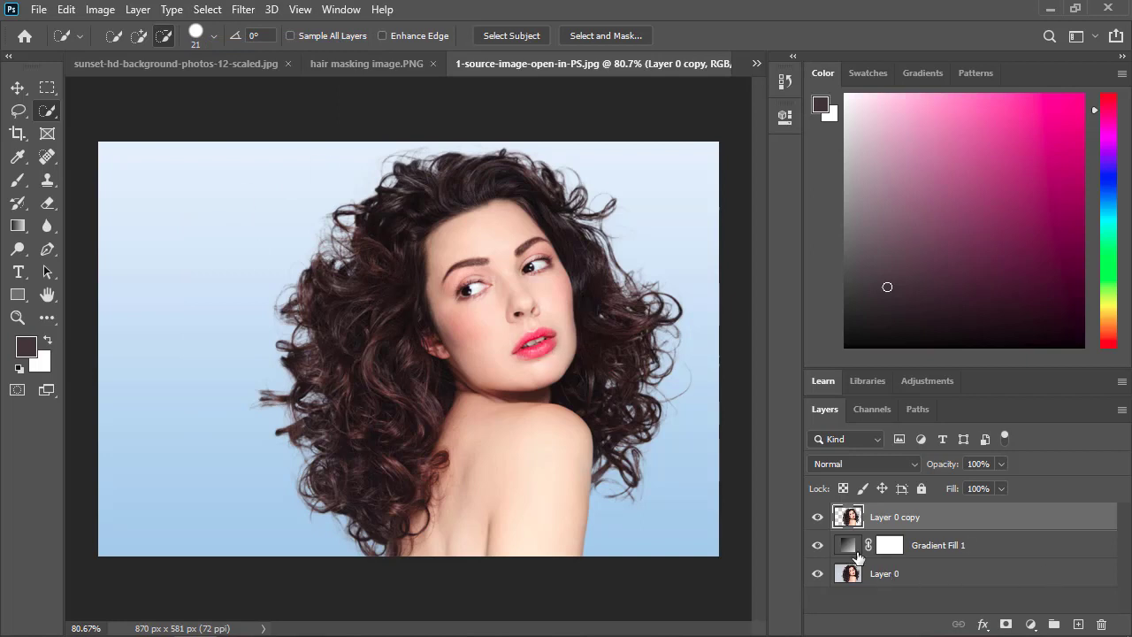
Open Gradient Fill 1 for editing and try the pink-to-purple and the orange-pink-blue gradients from the Purples presets.
double_click(852, 547)
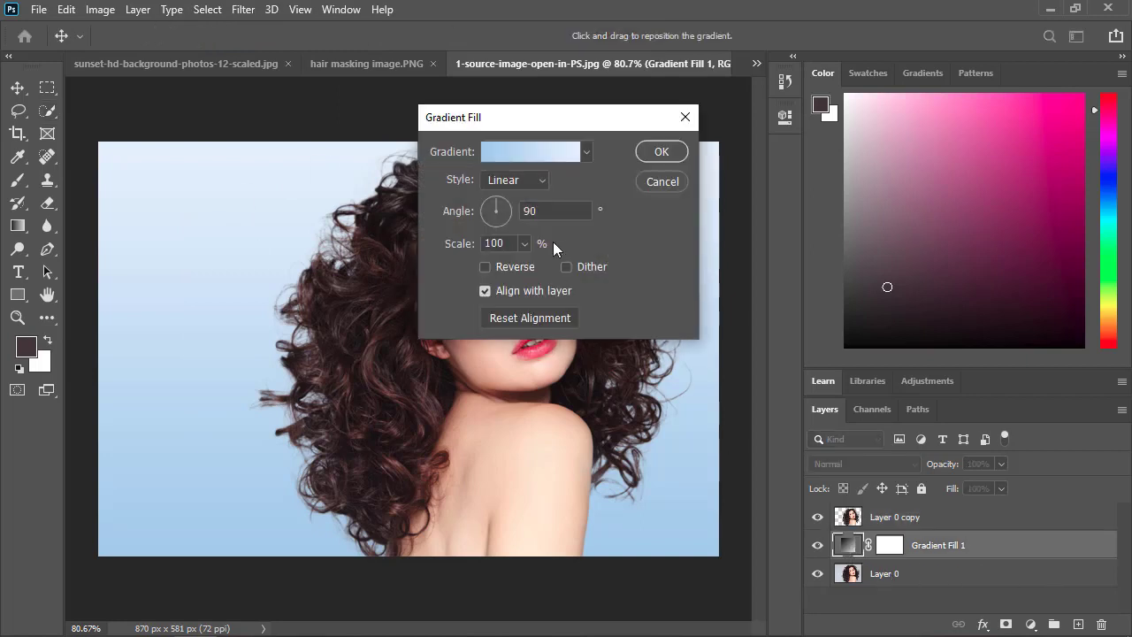
click(585, 154)
scroll(532, 277, down, 6)
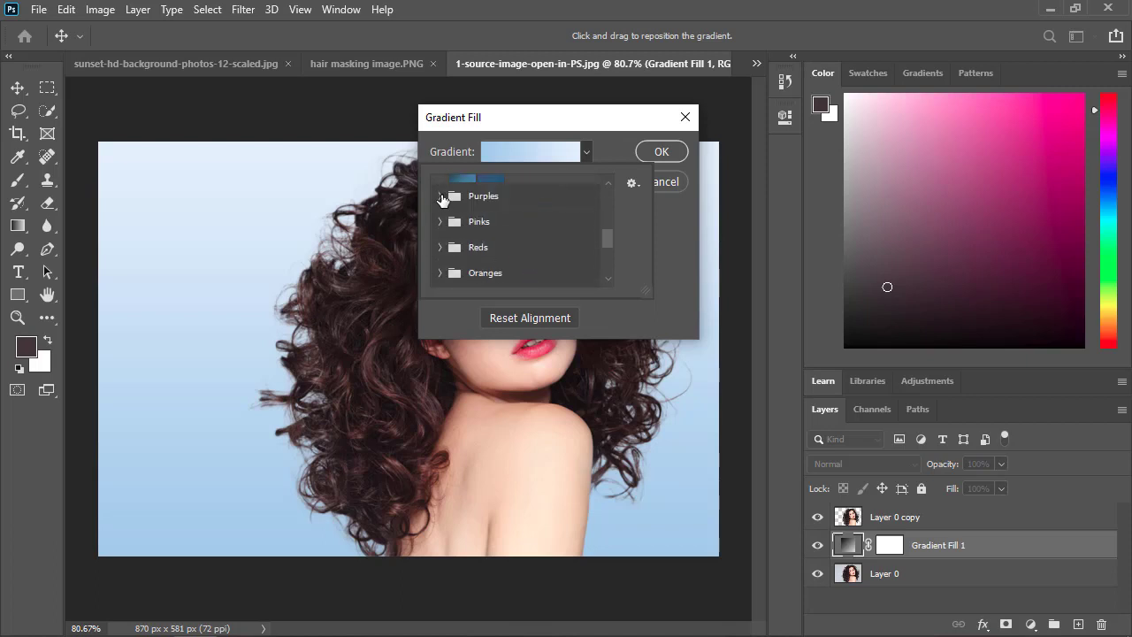
click(440, 197)
click(463, 226)
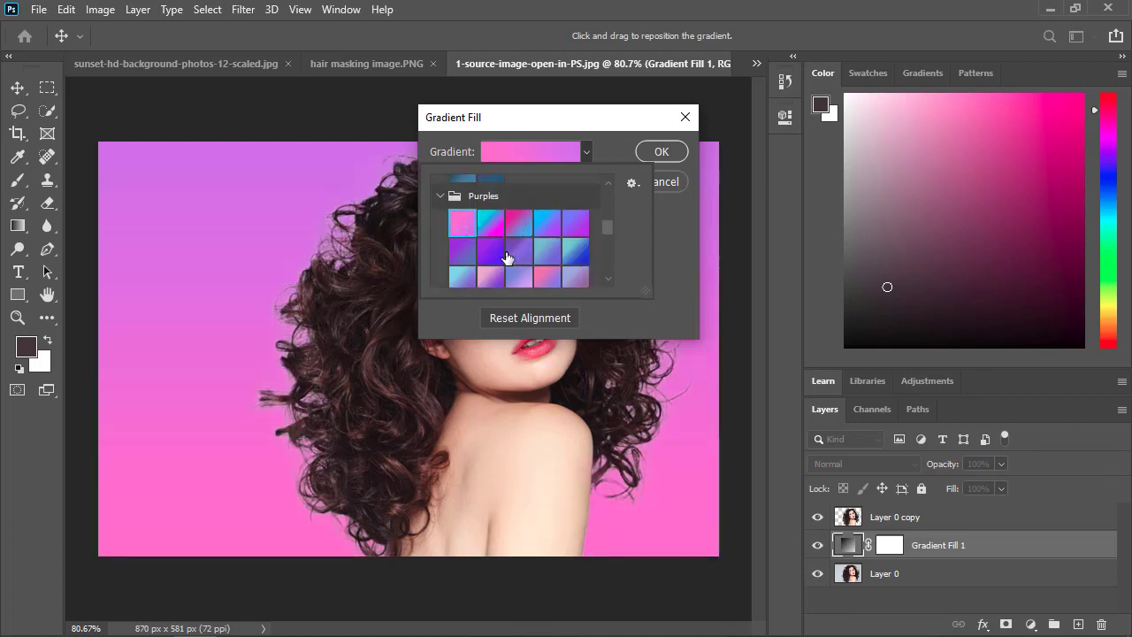
scroll(487, 245, down, 2)
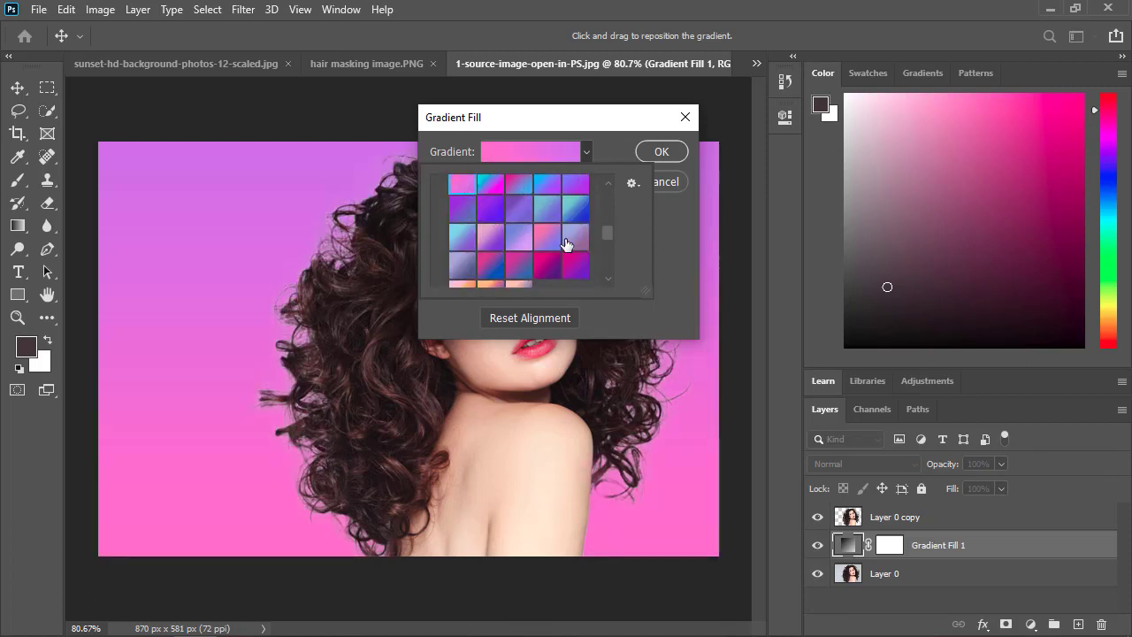
scroll(496, 268, down, 2)
click(482, 252)
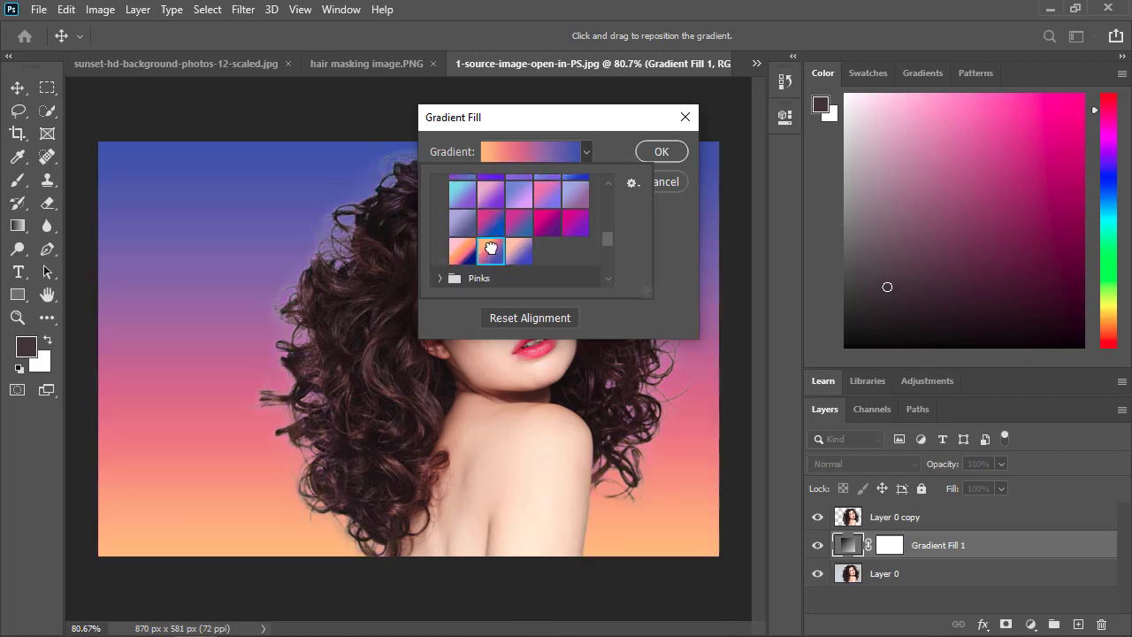
Apply the cyan-to-magenta gradient from the Purples presets to Gradient Fill 1.
scroll(475, 242, up, 4)
scroll(475, 237, up, 5)
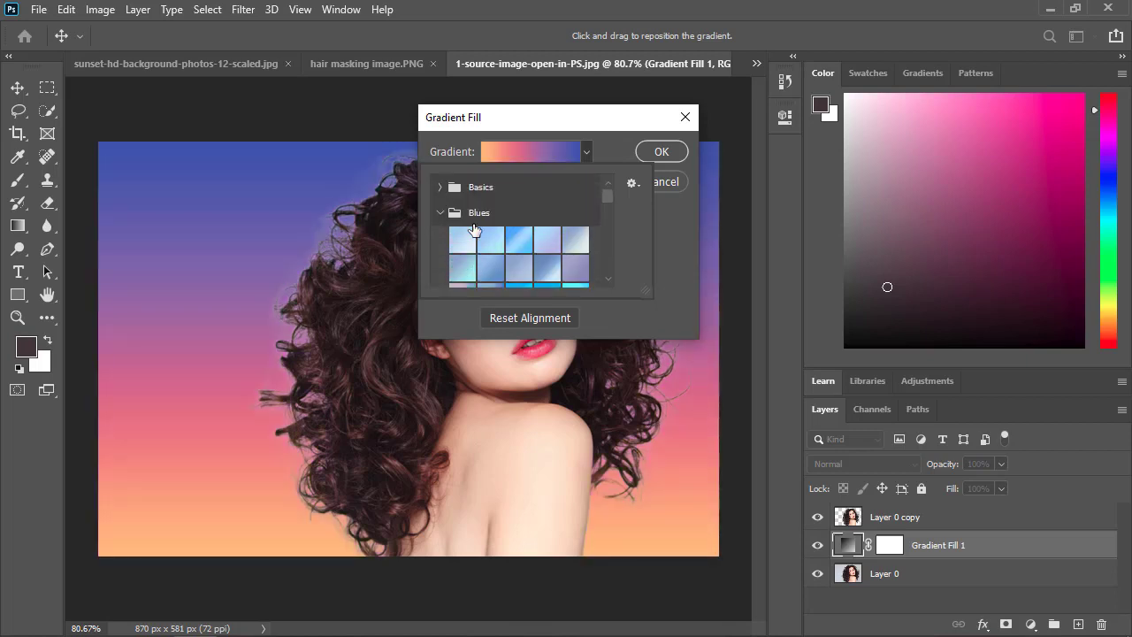
click(442, 187)
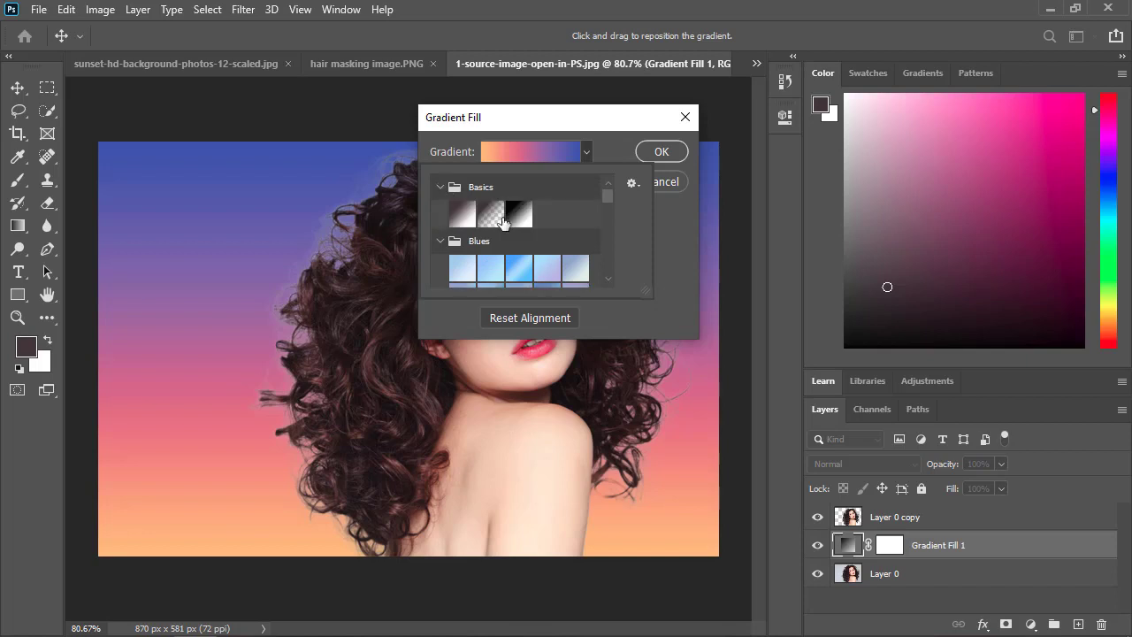
click(440, 240)
scroll(464, 249, down, 3)
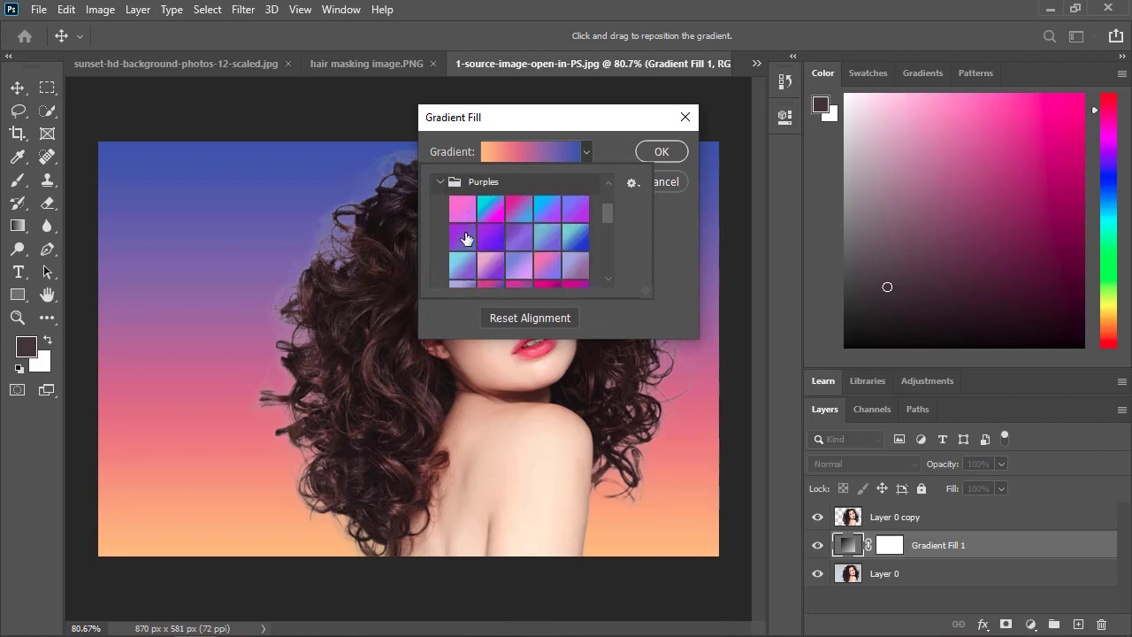
click(491, 209)
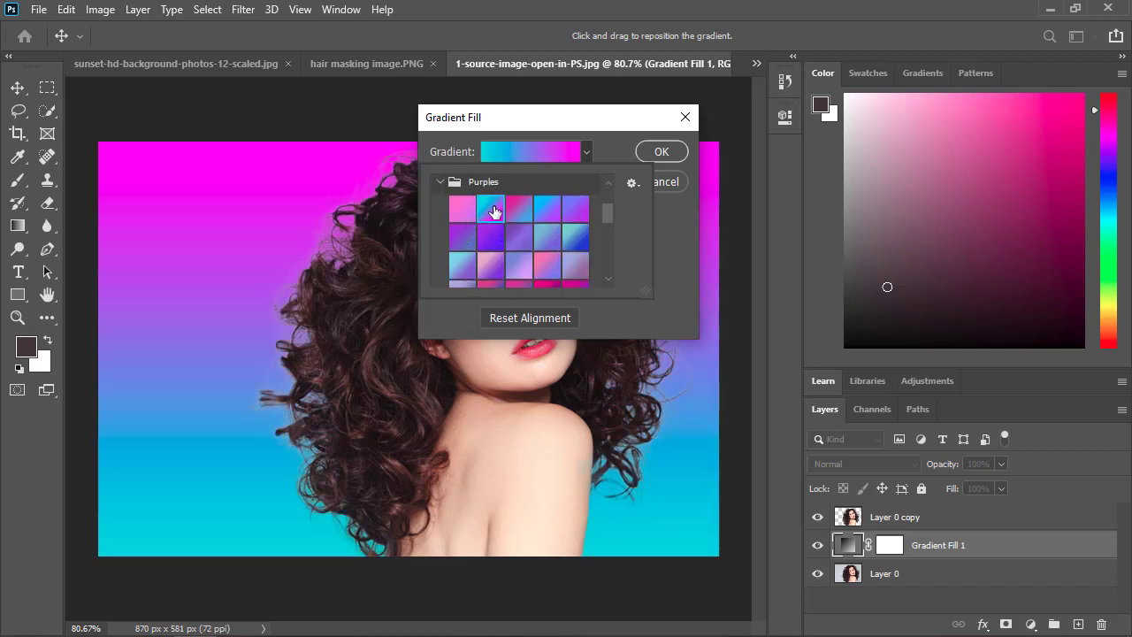
click(658, 151)
click(660, 151)
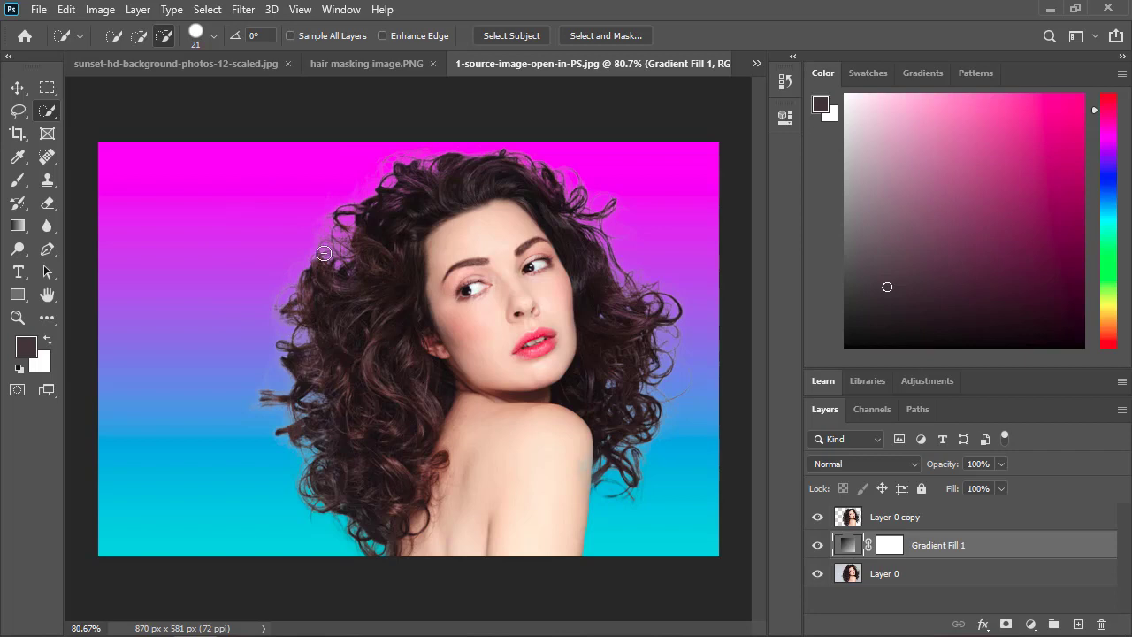
Switch to the 4.JPG document with the white feather tree, and unlock and duplicate its background layer.
click(325, 56)
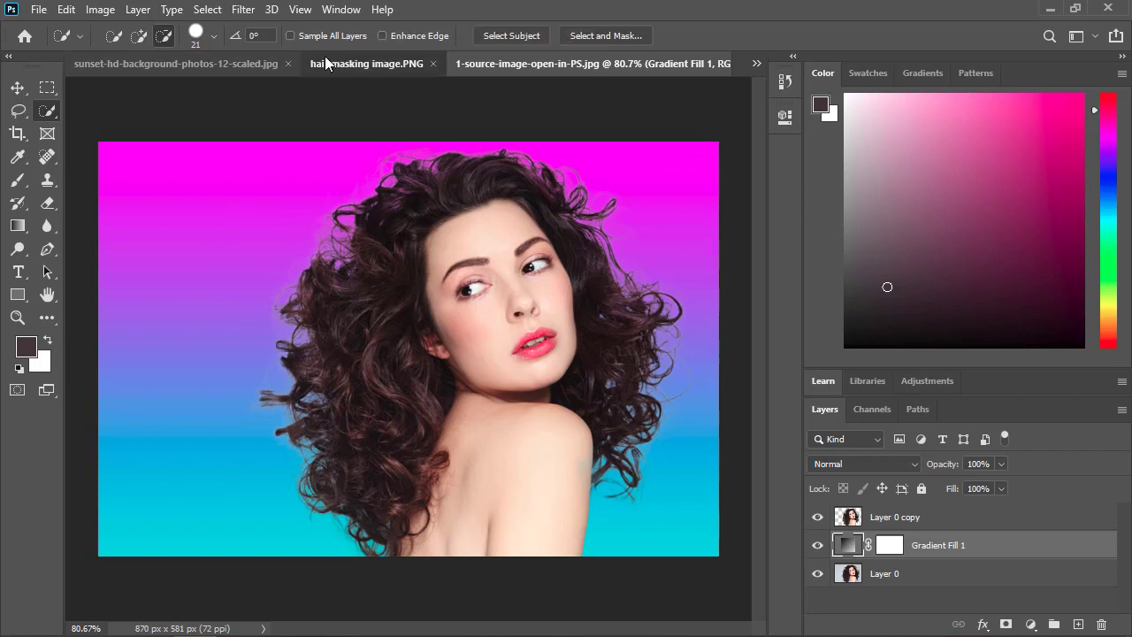
click(619, 67)
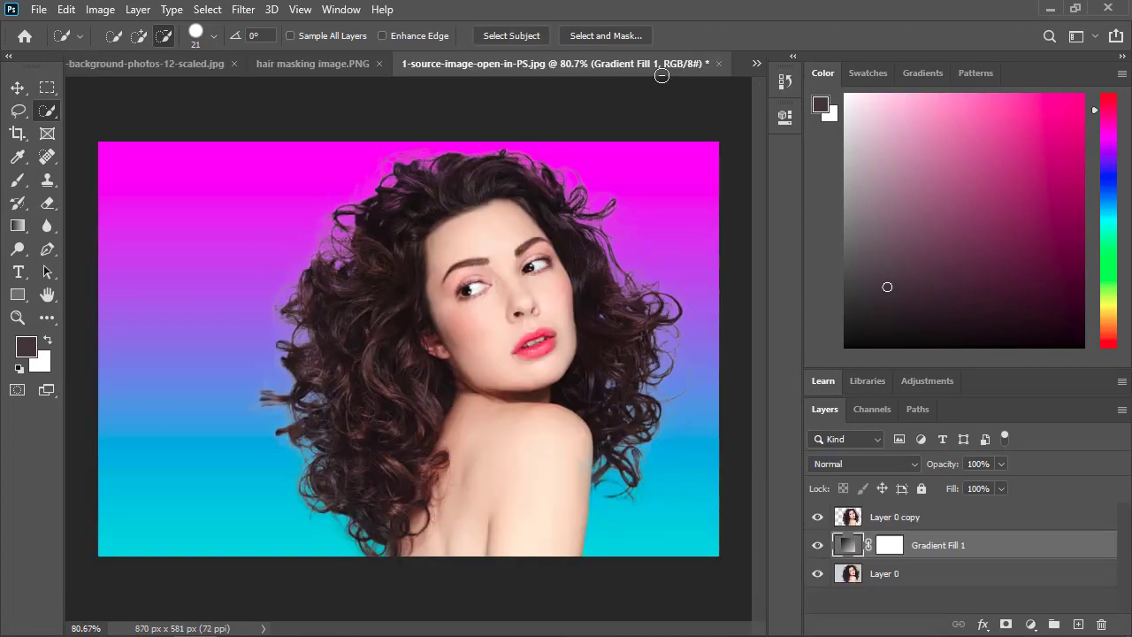
click(753, 63)
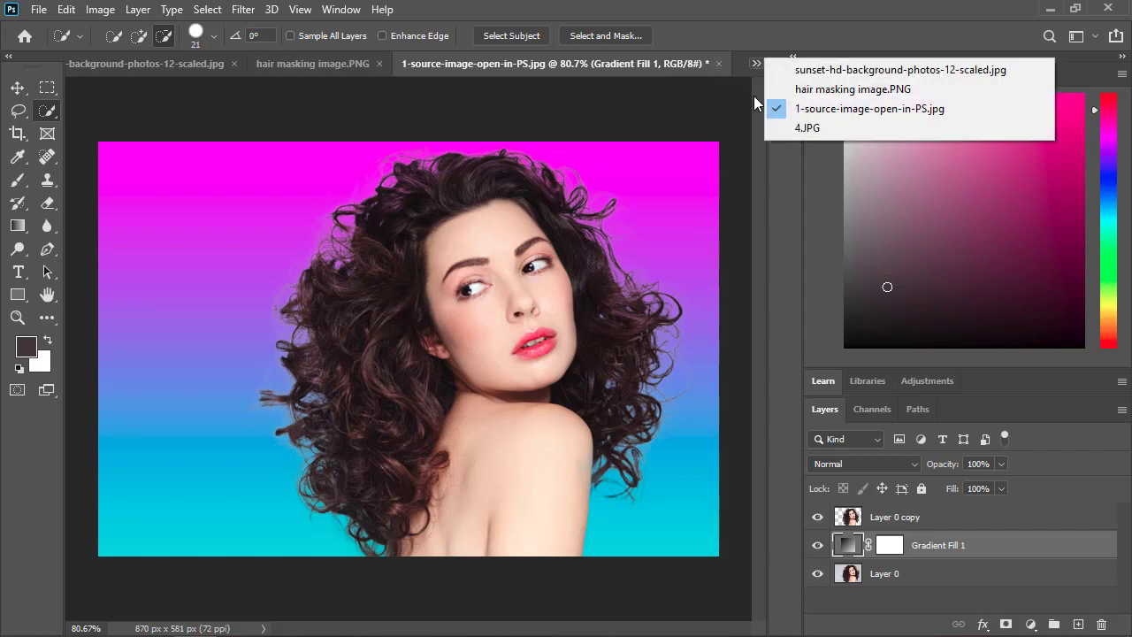
click(779, 123)
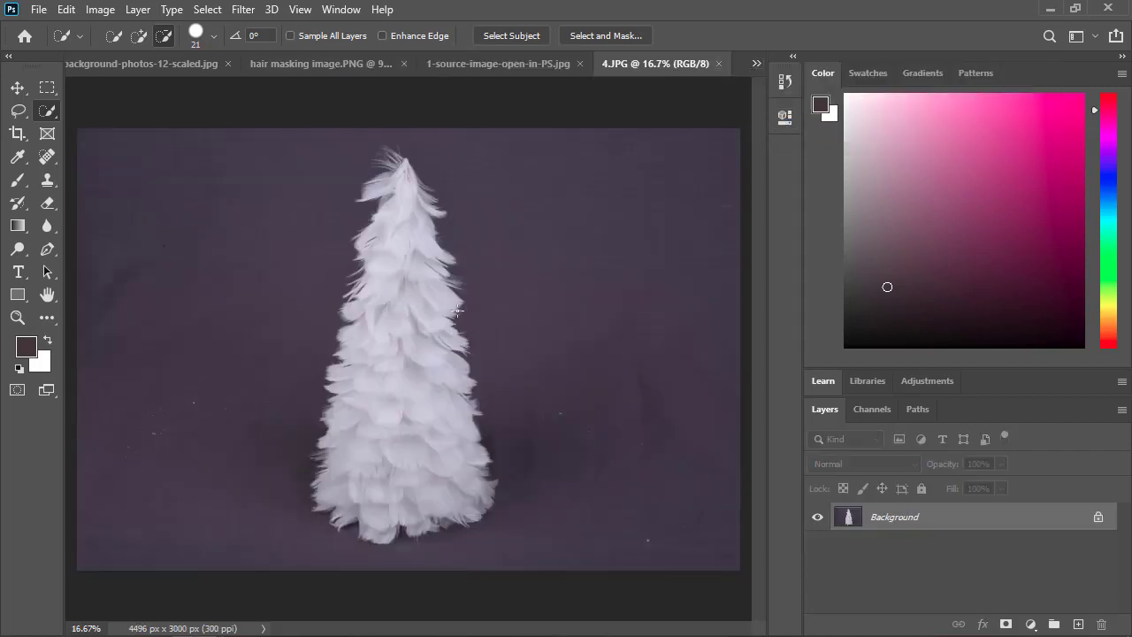
click(1097, 518)
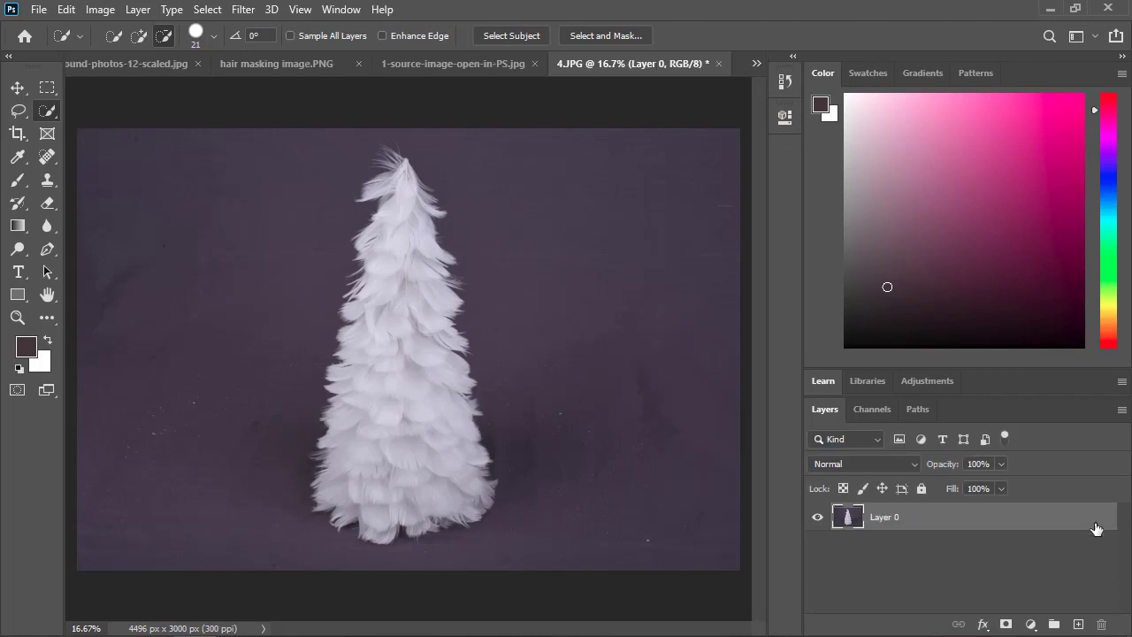
key(ctrl+j)
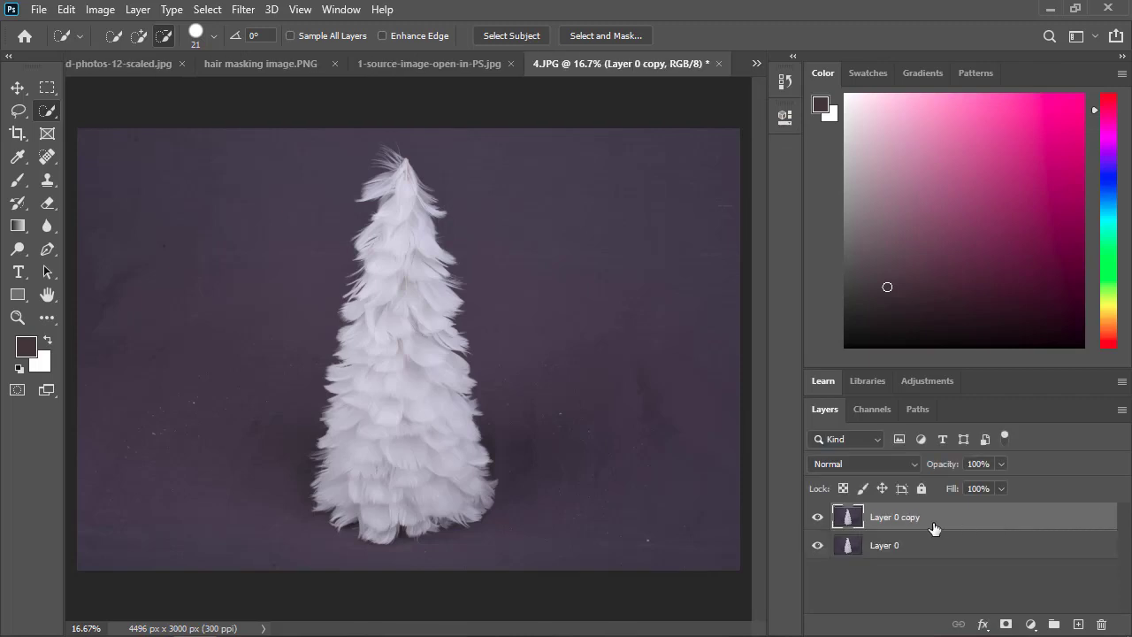
Add a solid color fill layer in light mauve, c8b0bd, between Layer 0 and Layer 0 copy.
click(927, 543)
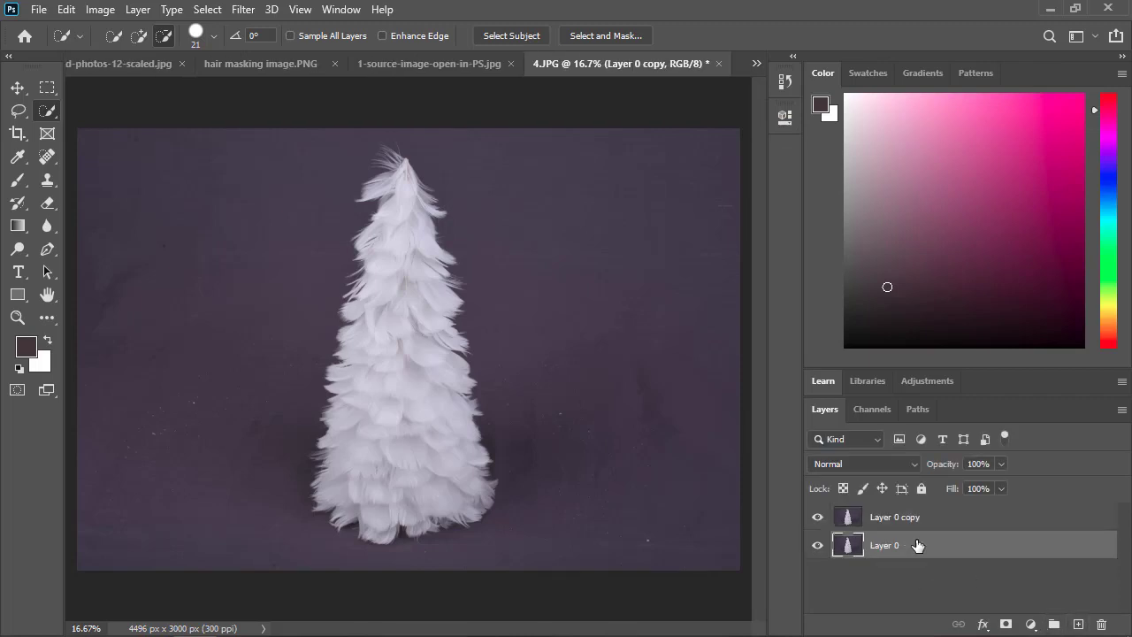
click(1030, 625)
click(1026, 312)
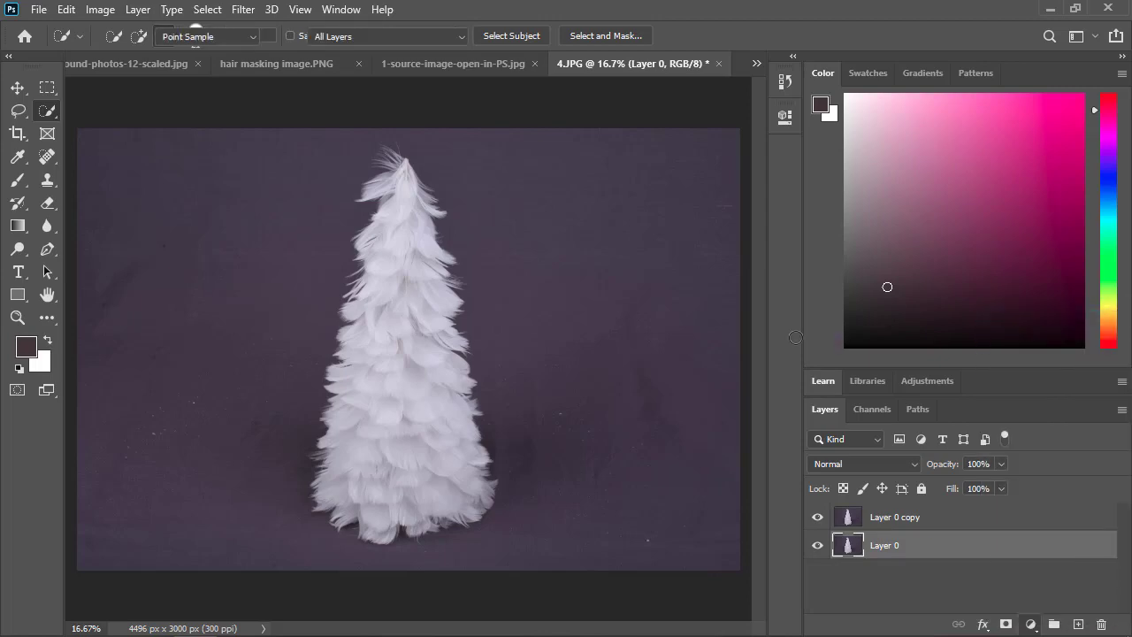
drag(758, 256, 679, 251)
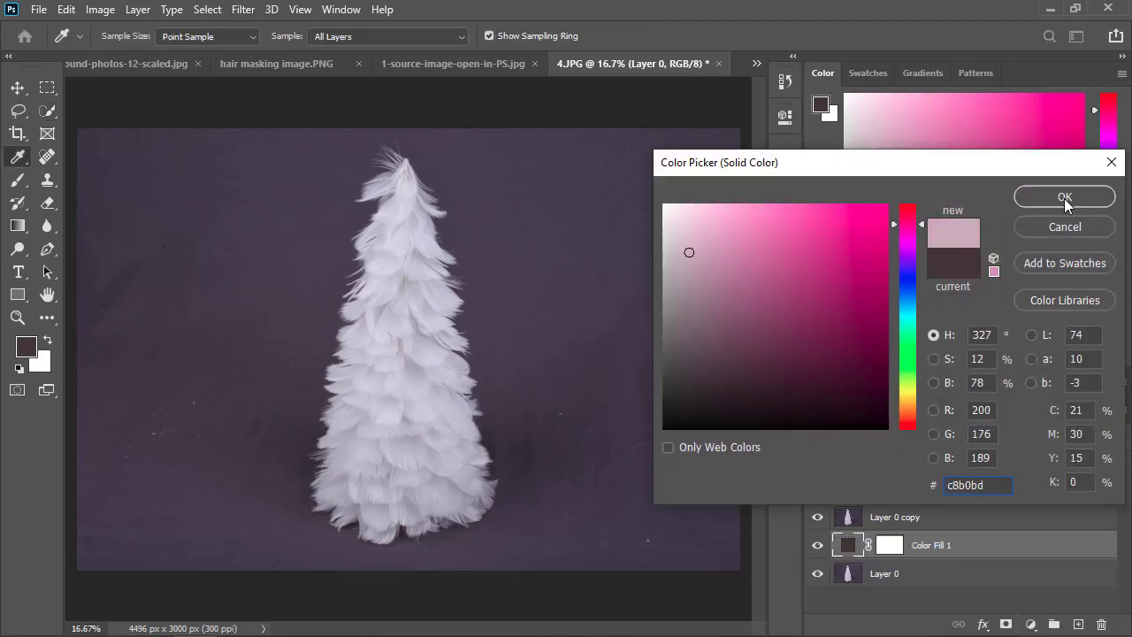
click(1065, 198)
On Layer 0 copy, select the whole white feather tree with a rectangle of the Object Selection tool.
click(898, 520)
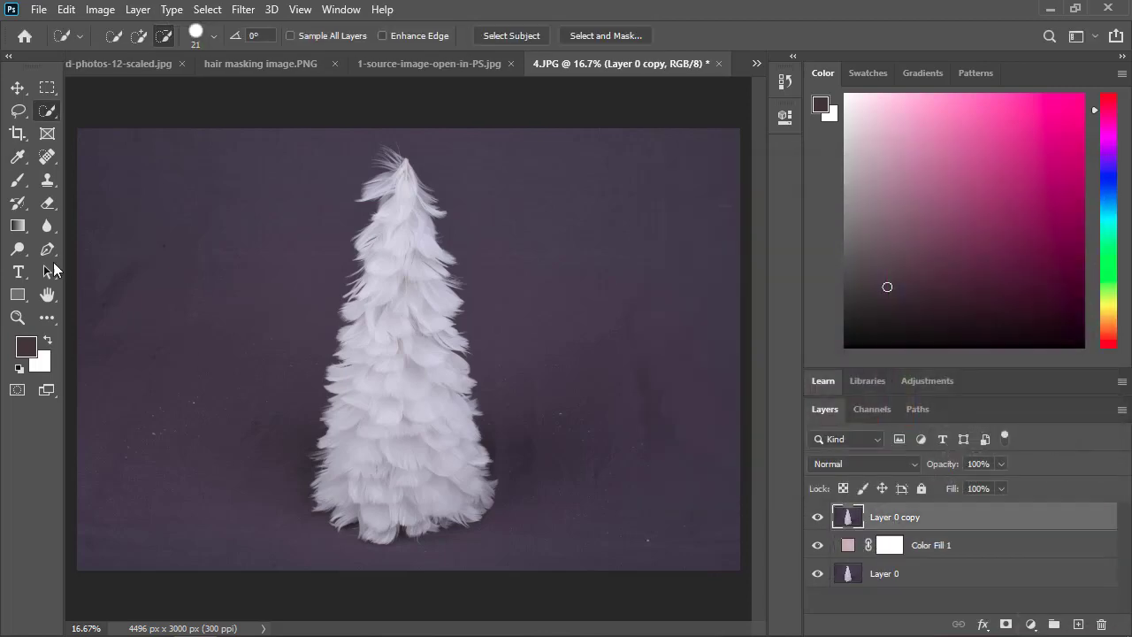
right_click(49, 116)
click(80, 112)
drag(296, 133, 512, 560)
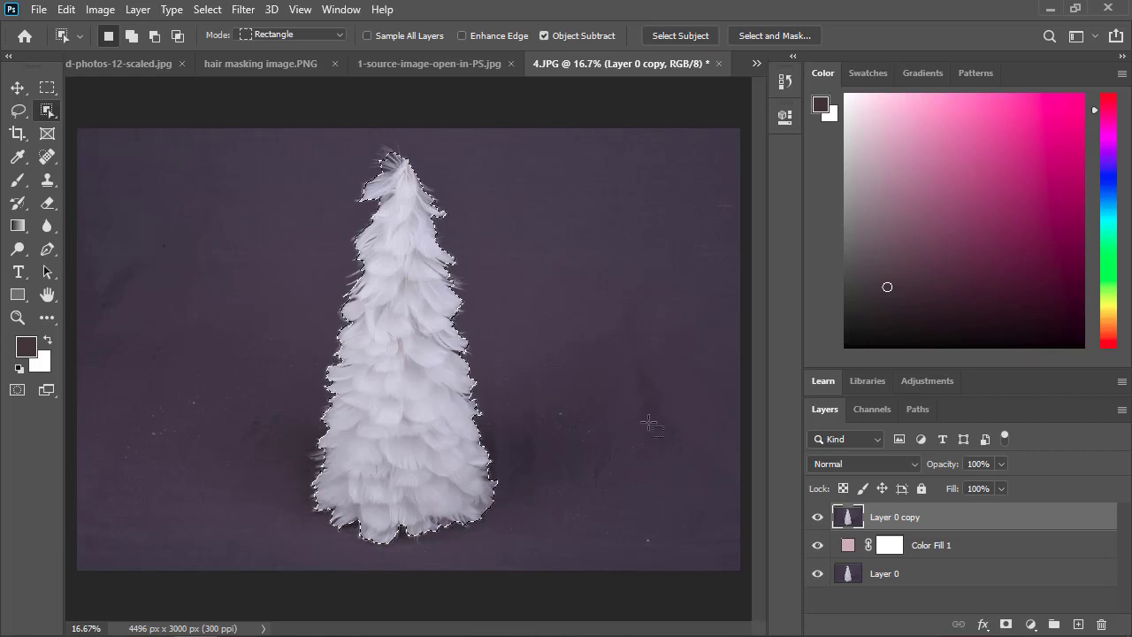
Refine the tree selection in Select and Mask with Smooth 8 and an edge detection radius of 3 px without Smart Radius.
click(748, 39)
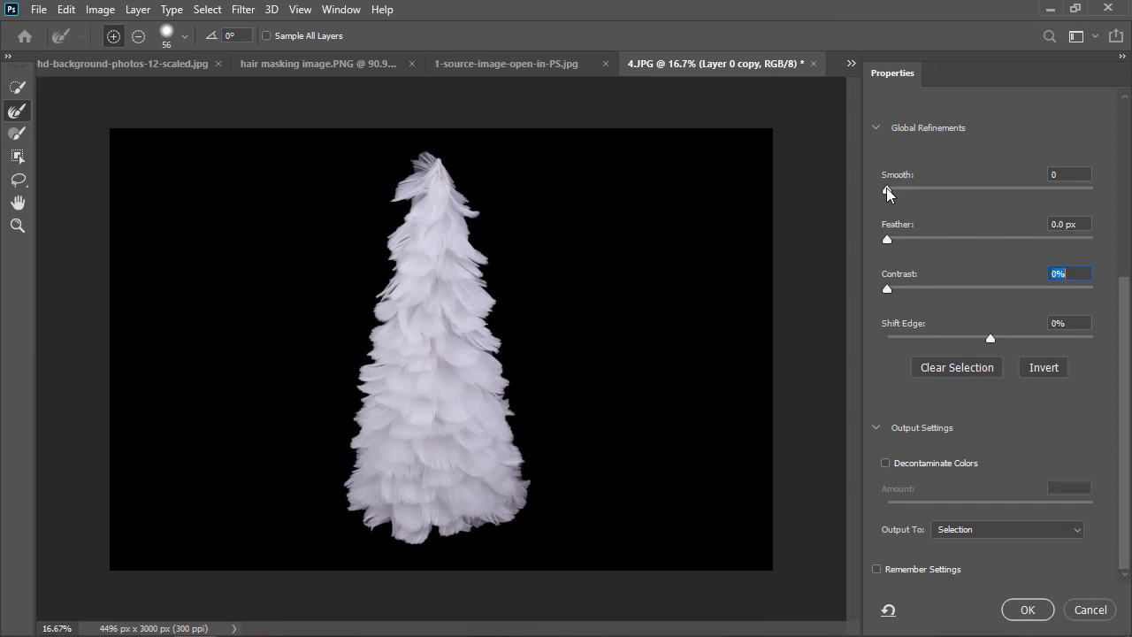
drag(886, 195, 905, 194)
scroll(929, 190, up, 3)
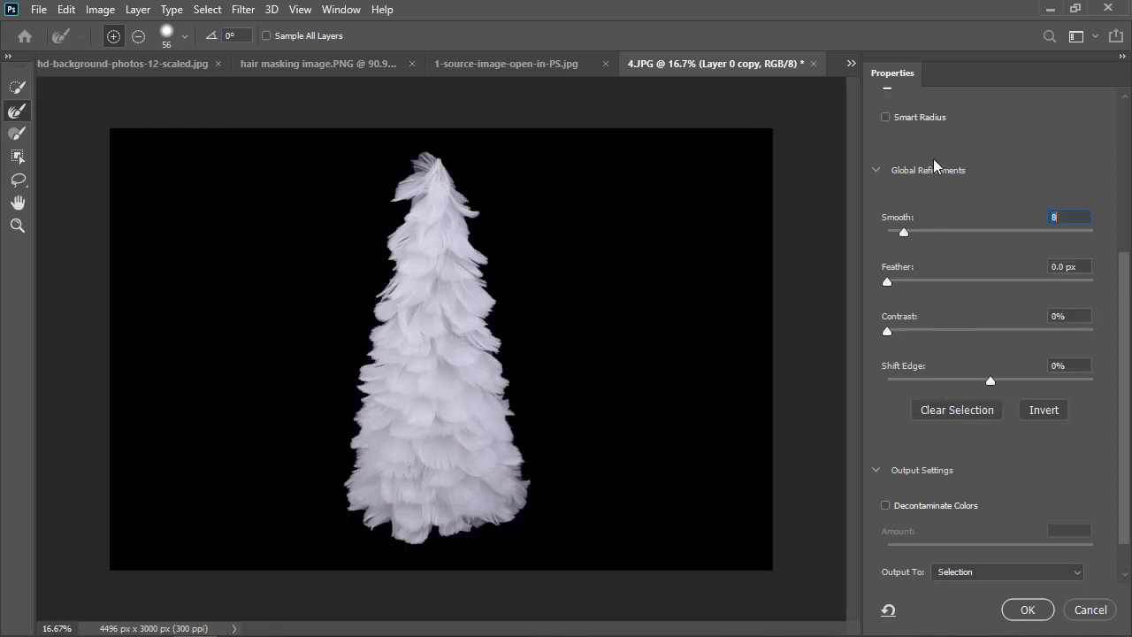
click(894, 147)
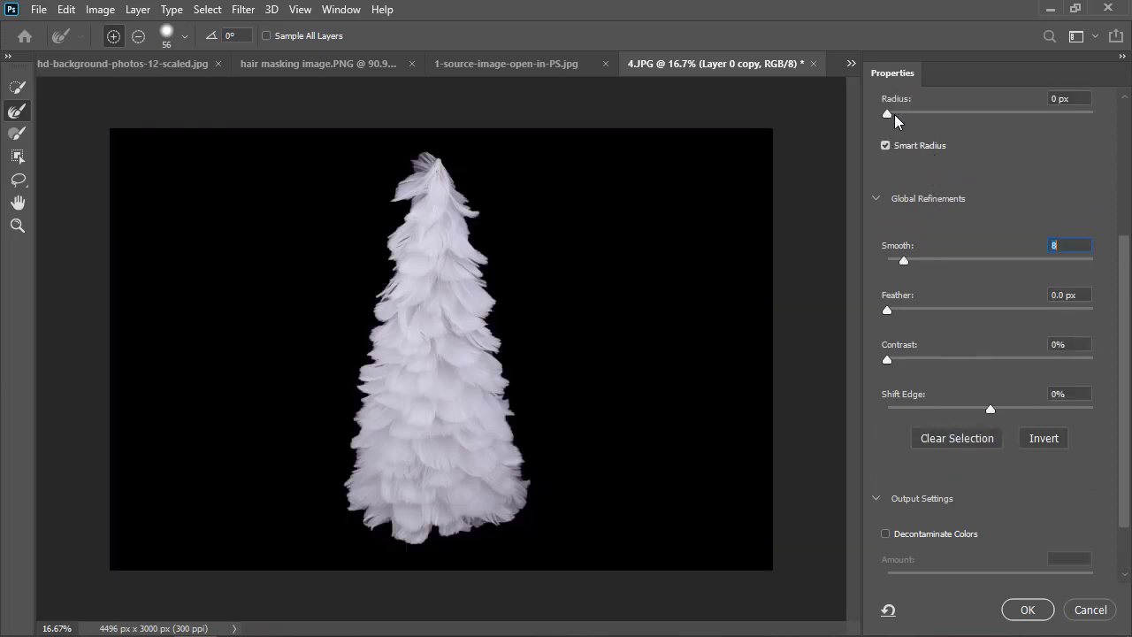
drag(896, 115, 929, 113)
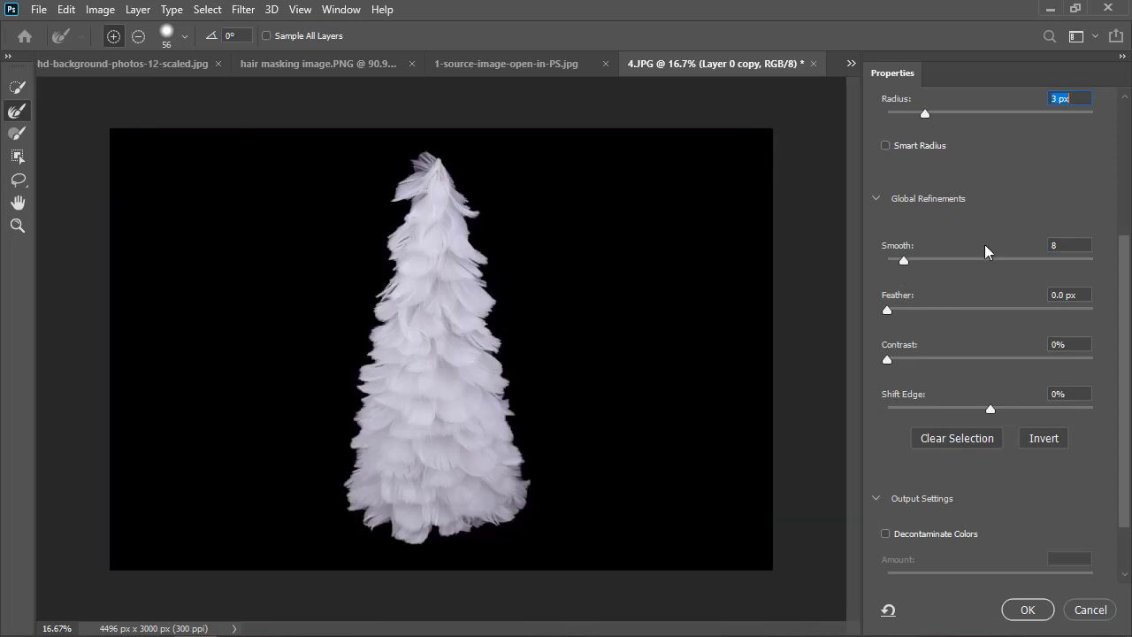
Set Feather to 1.1 px and Contrast to 6%, and turn on Decontaminate Colors for the tree cutout.
drag(892, 313, 900, 313)
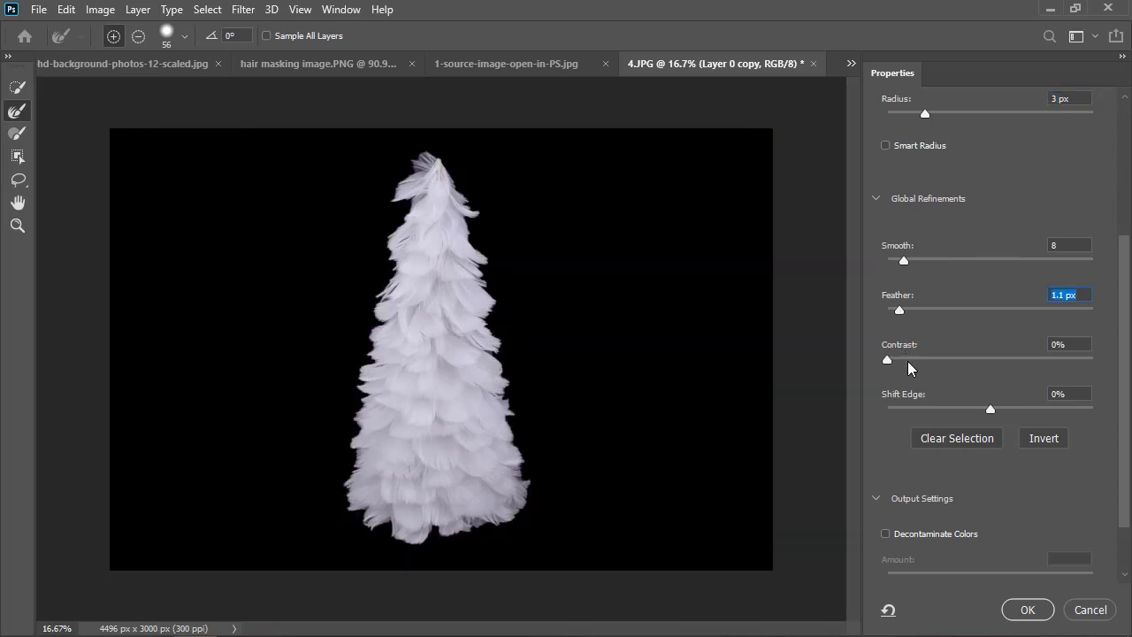
drag(895, 365, 900, 363)
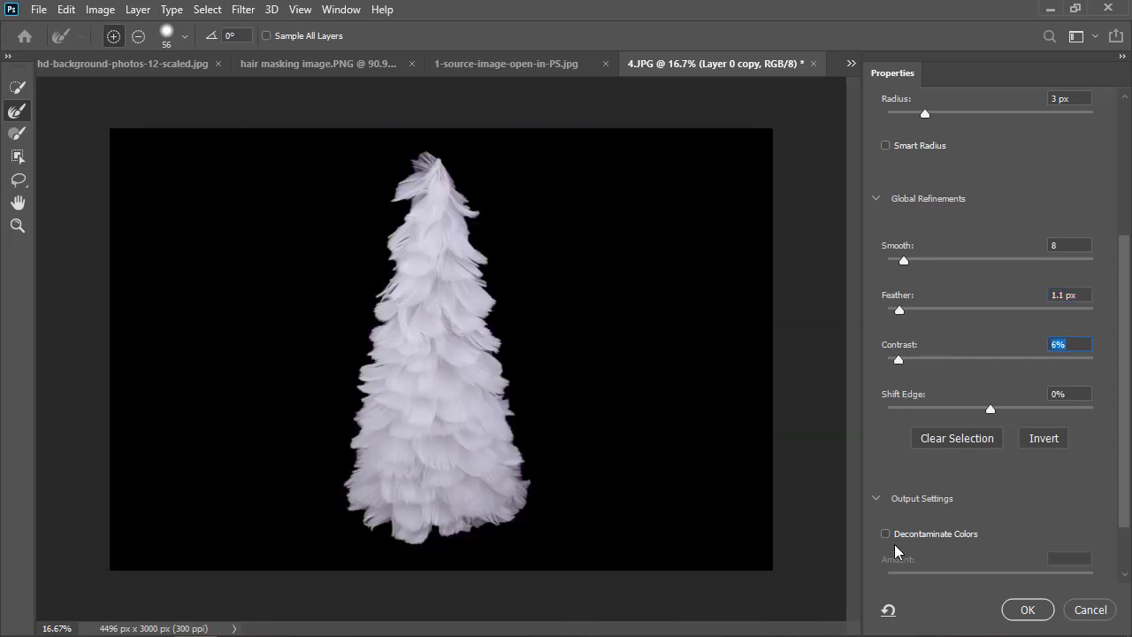
click(885, 535)
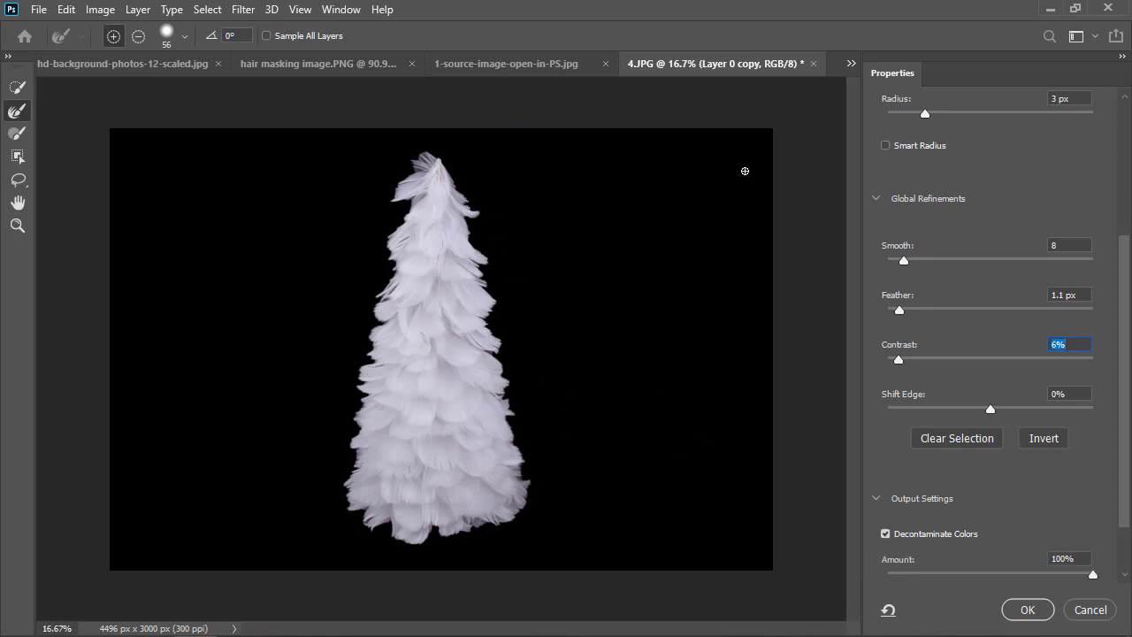
scroll(1011, 194, up, 4)
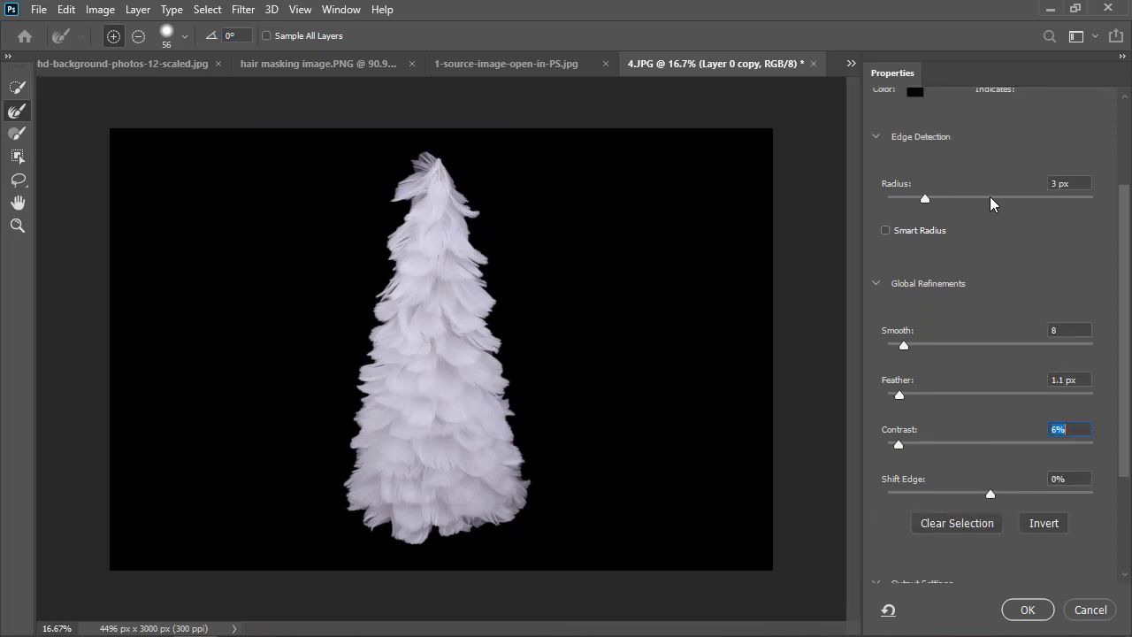
scroll(991, 204, up, 2)
click(916, 139)
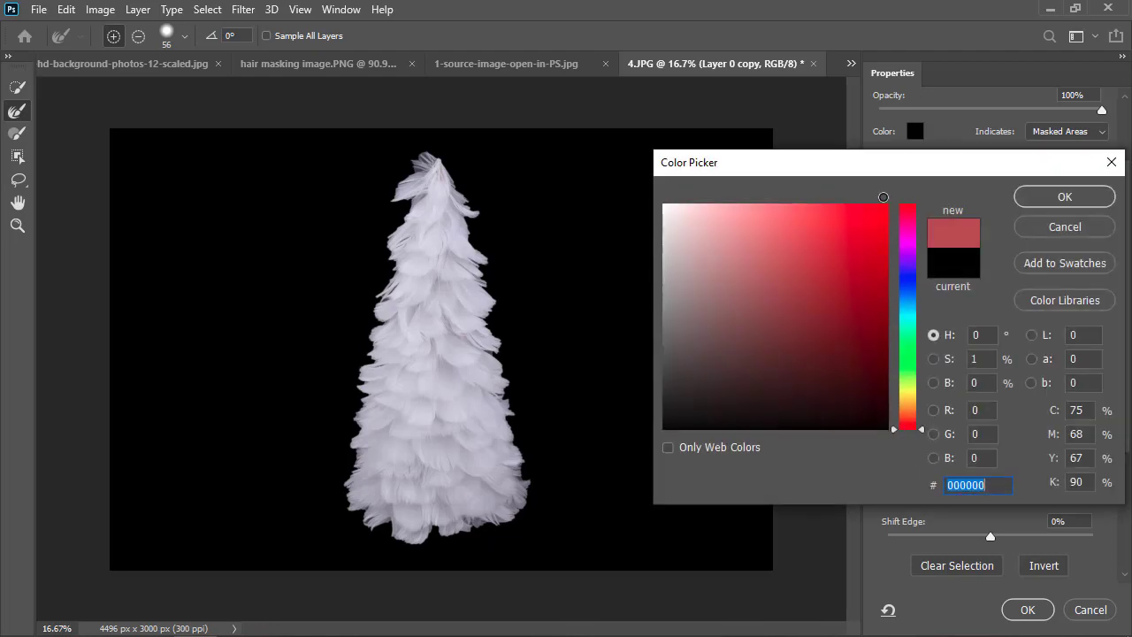
drag(884, 197, 889, 201)
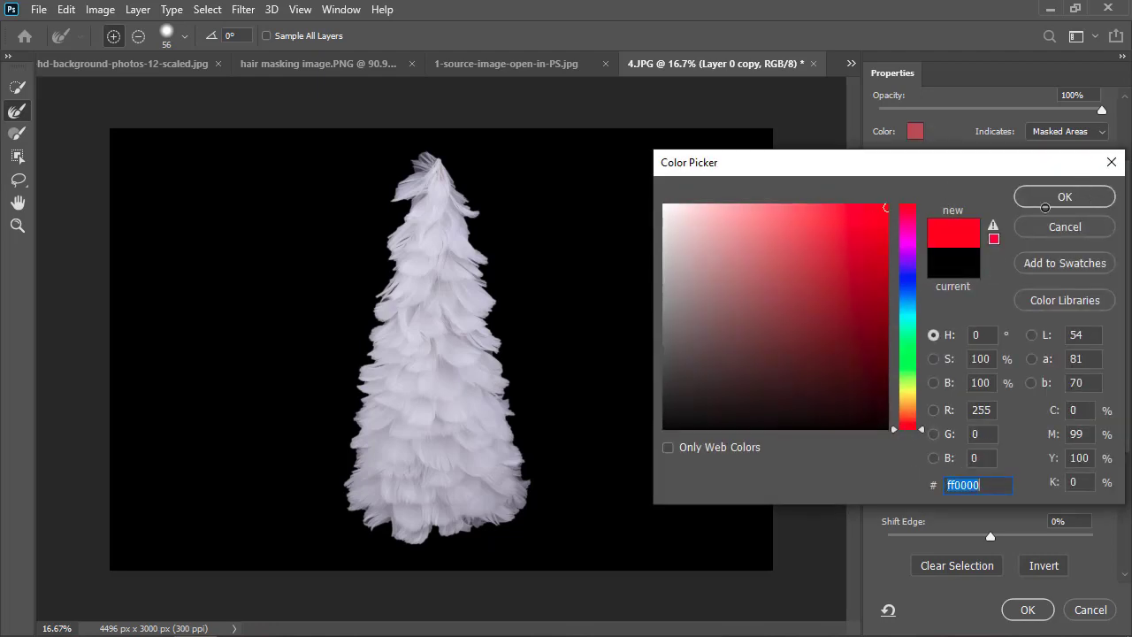
click(1045, 207)
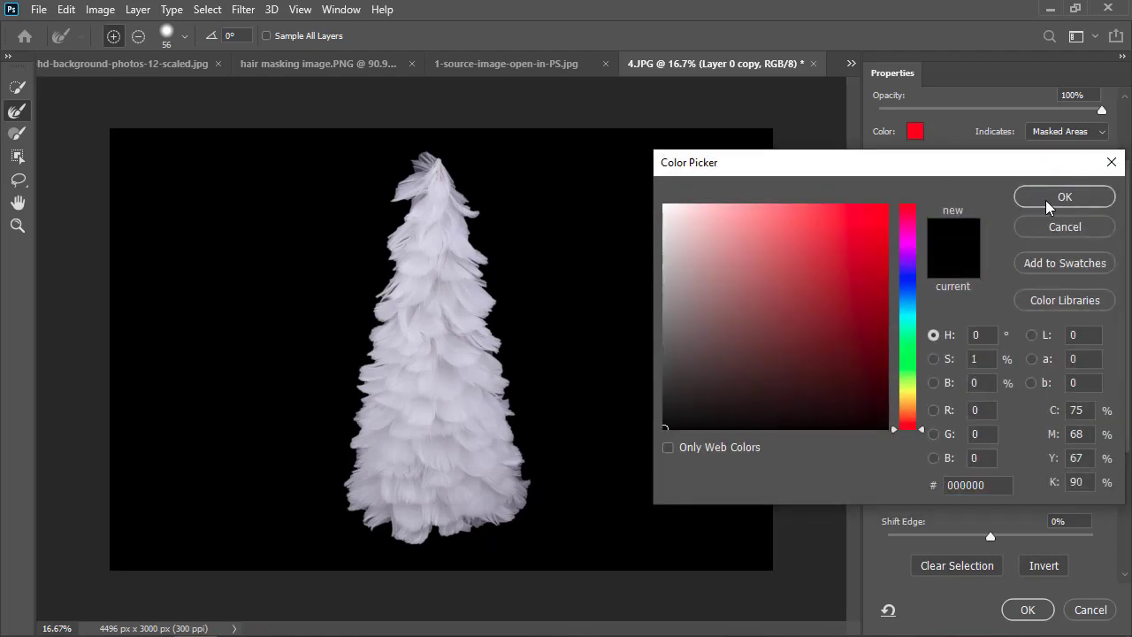
click(1046, 206)
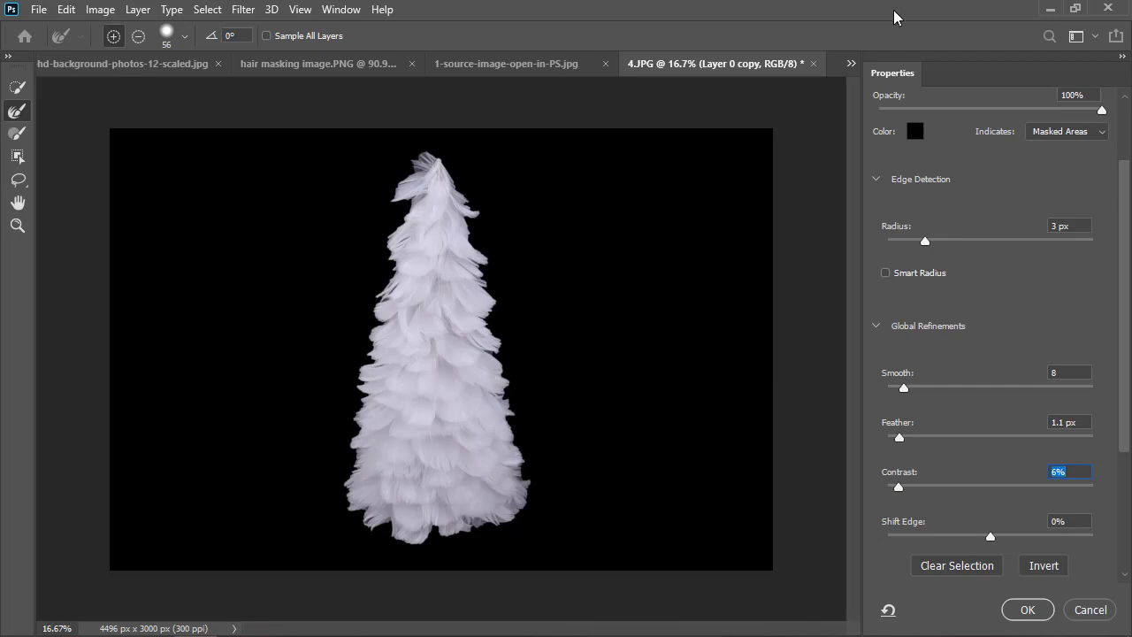
Try outputting the tree cutout from Select and Mask to a new layer, and undo it.
scroll(975, 508, down, 3)
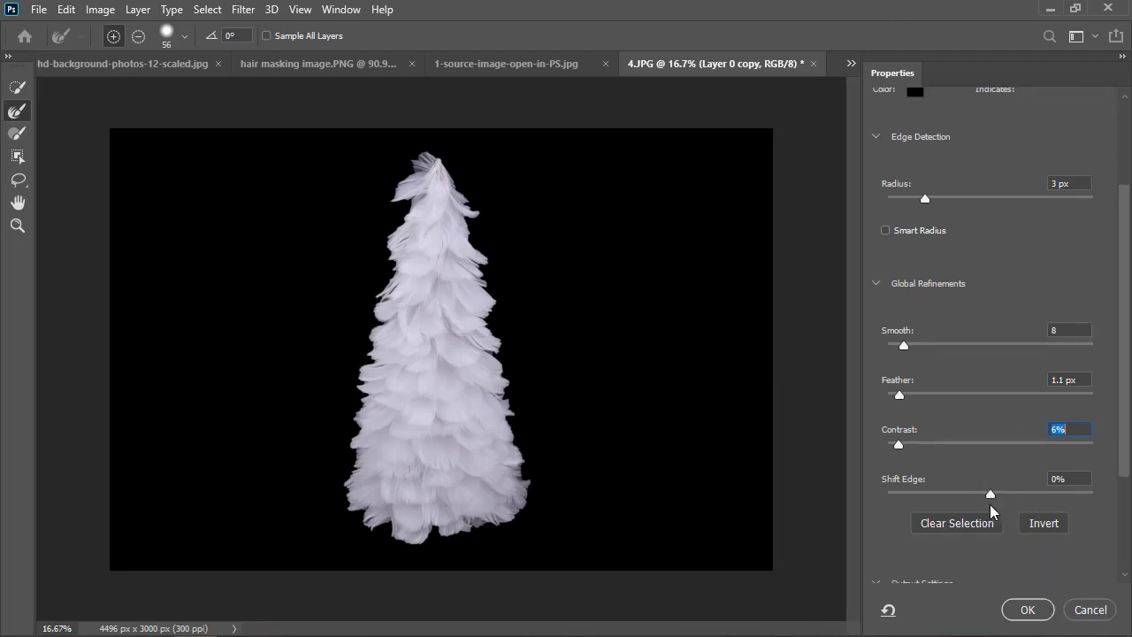
scroll(970, 536, down, 1)
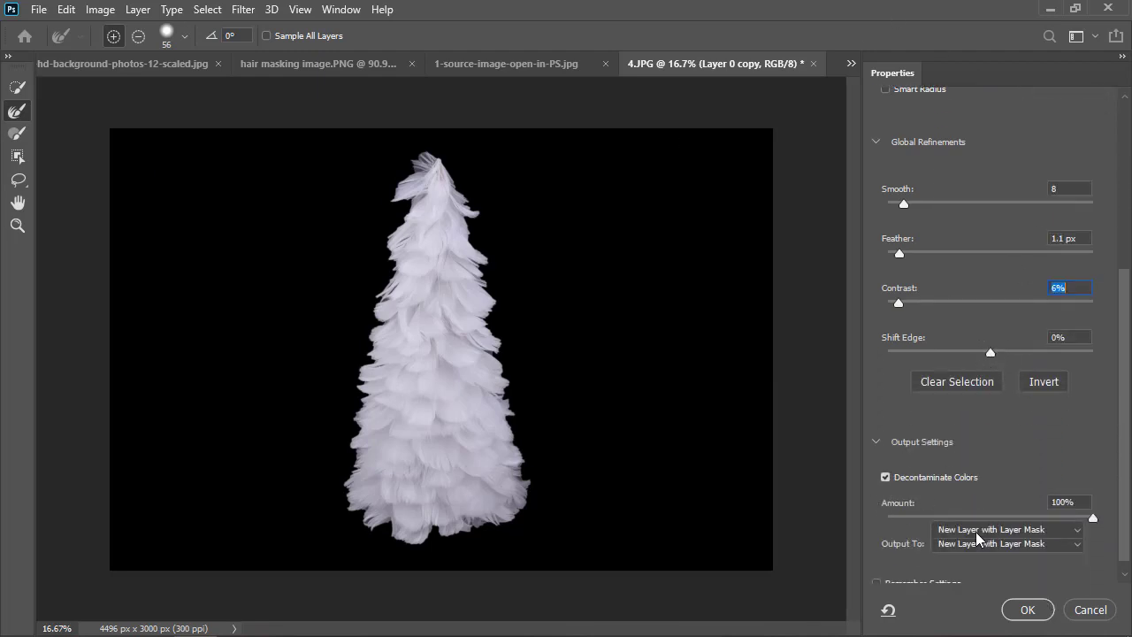
click(991, 529)
click(989, 572)
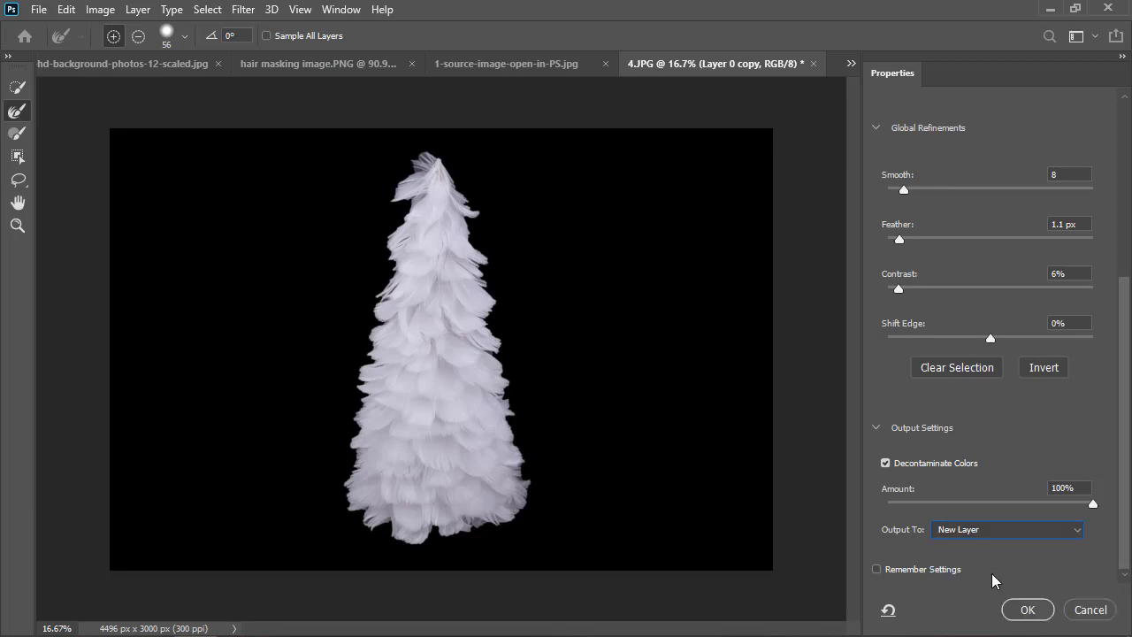
click(1024, 608)
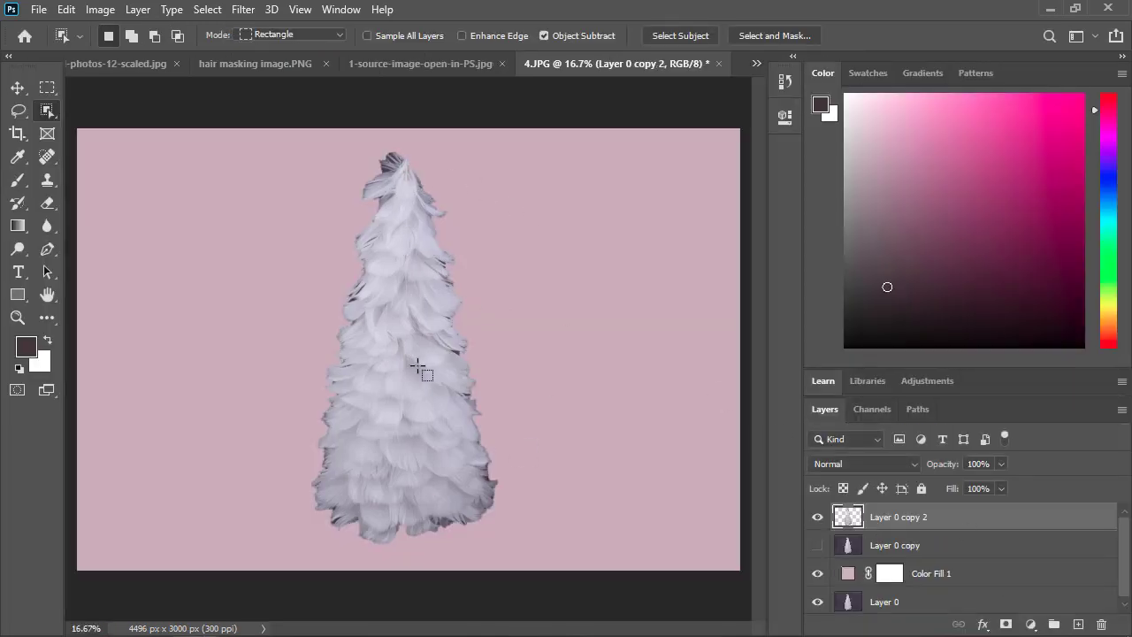
key(ctrl+z)
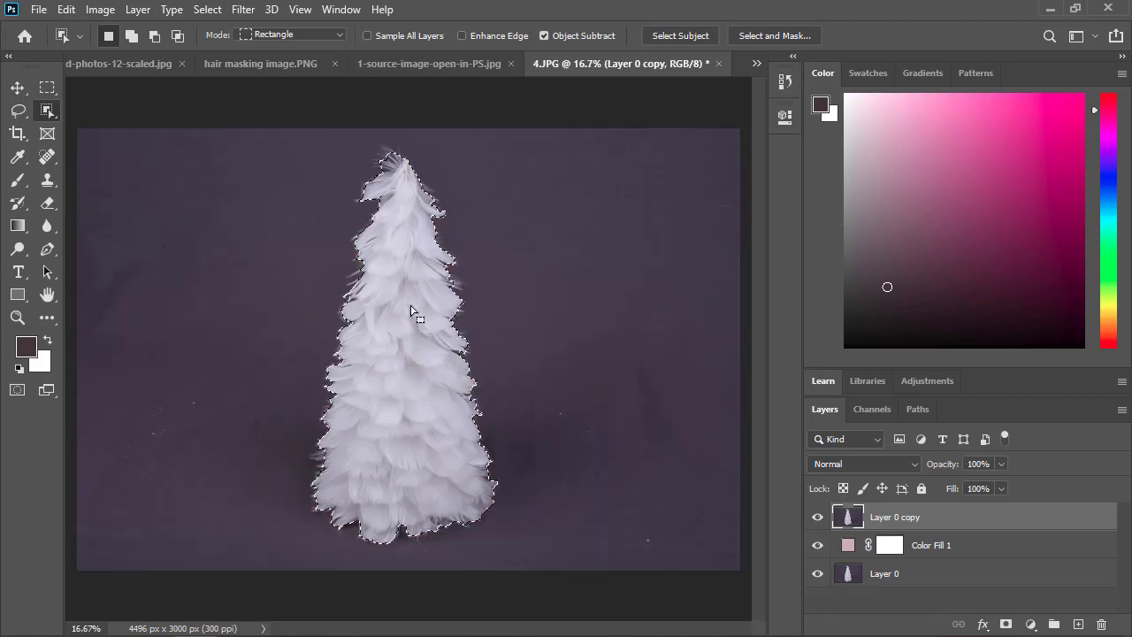
Reopen the tree selection in Select and Mask using the Overlay view with a red overlay color, ed2a2a.
click(756, 36)
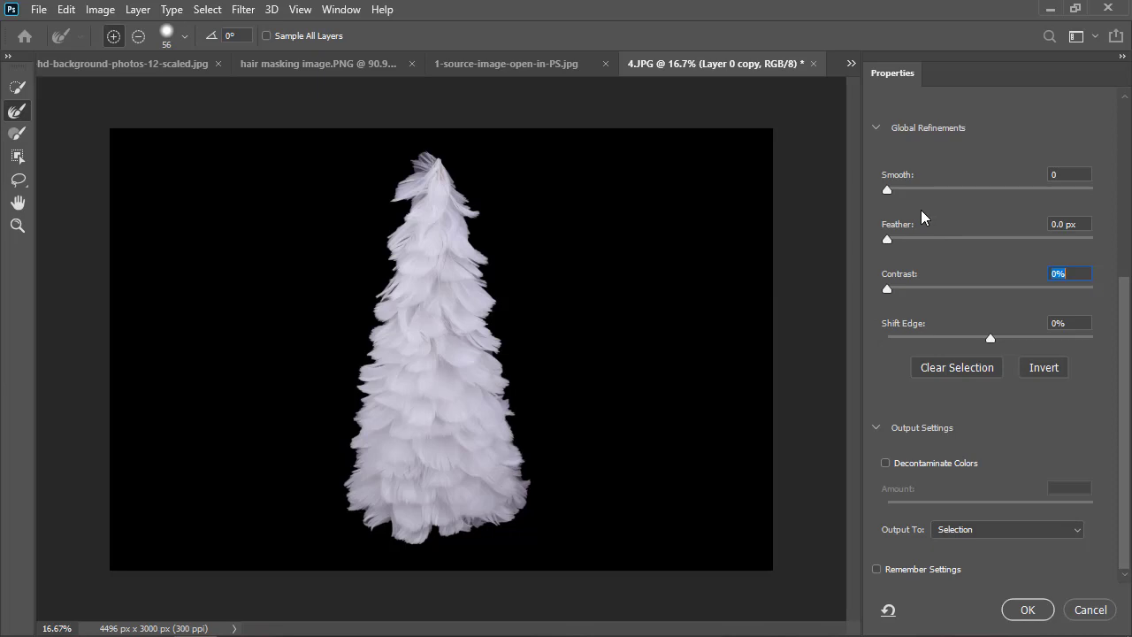
scroll(940, 208, up, 6)
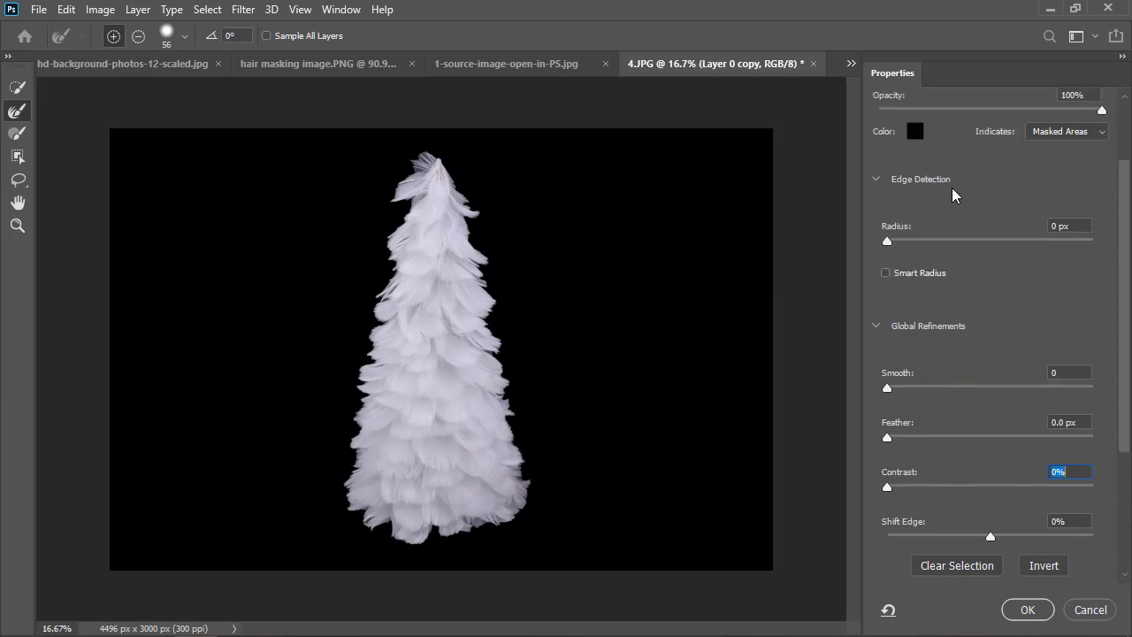
click(953, 118)
click(909, 194)
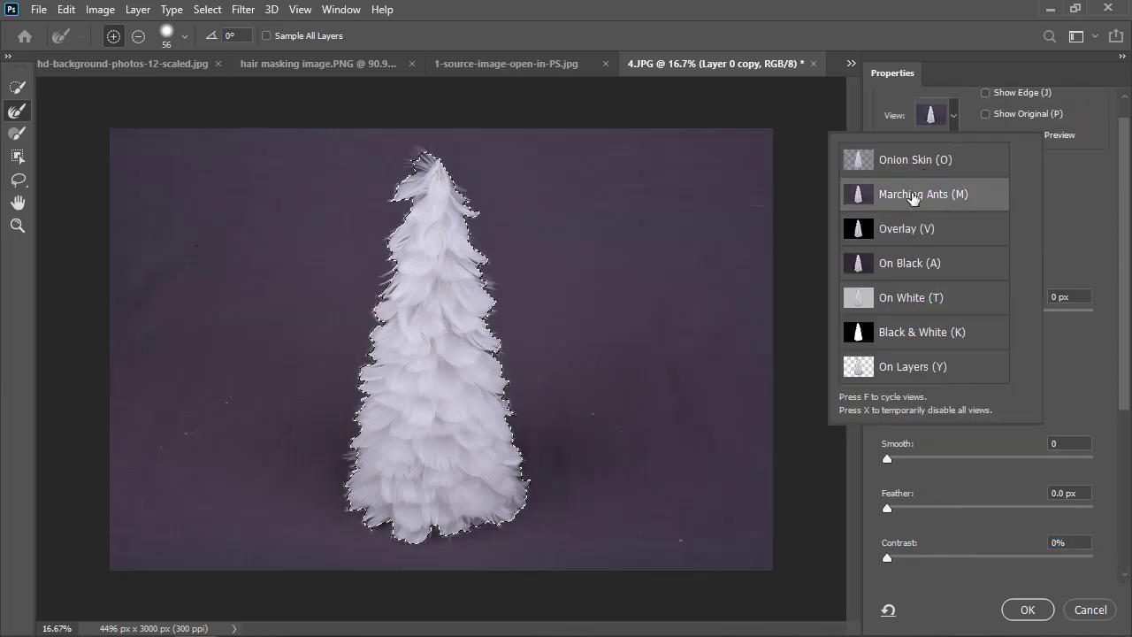
click(918, 229)
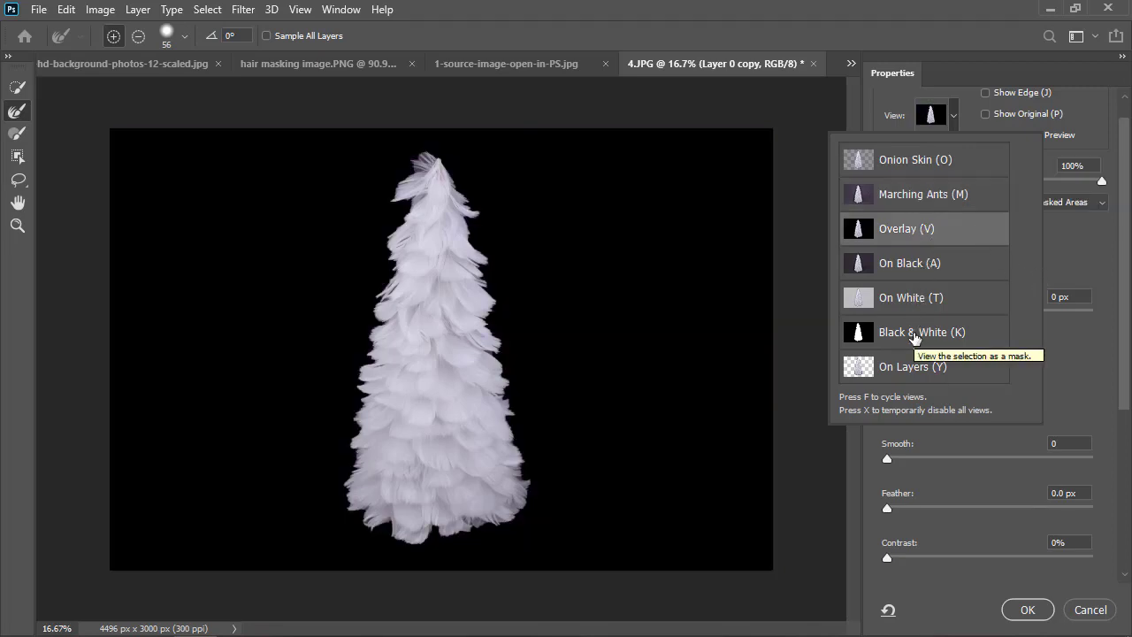
click(1080, 235)
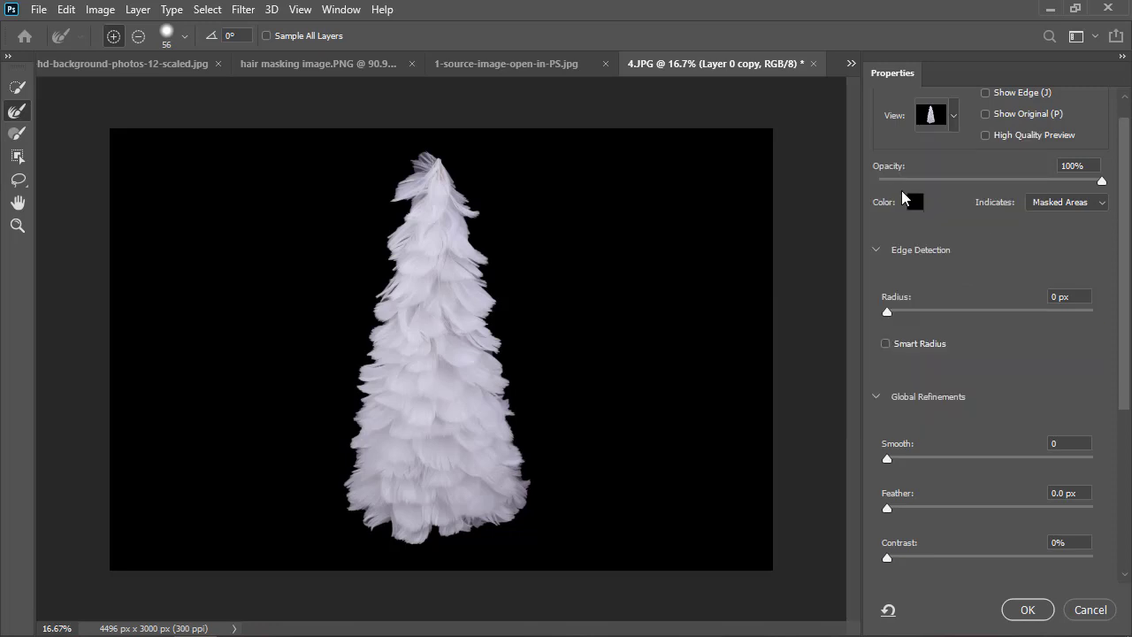
click(912, 202)
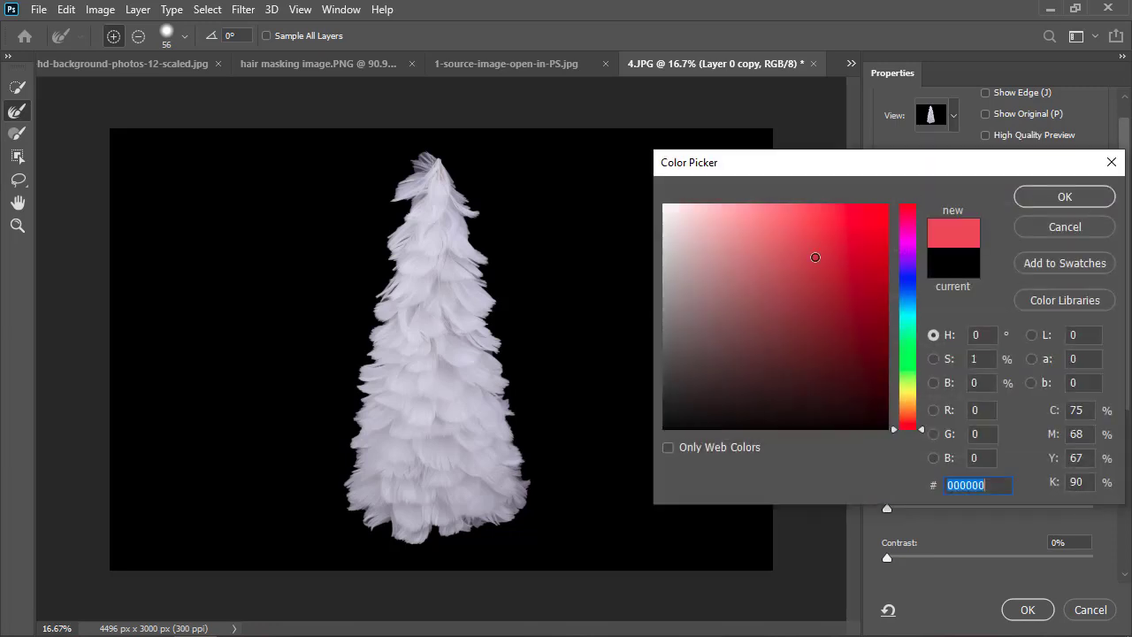
click(816, 257)
click(848, 220)
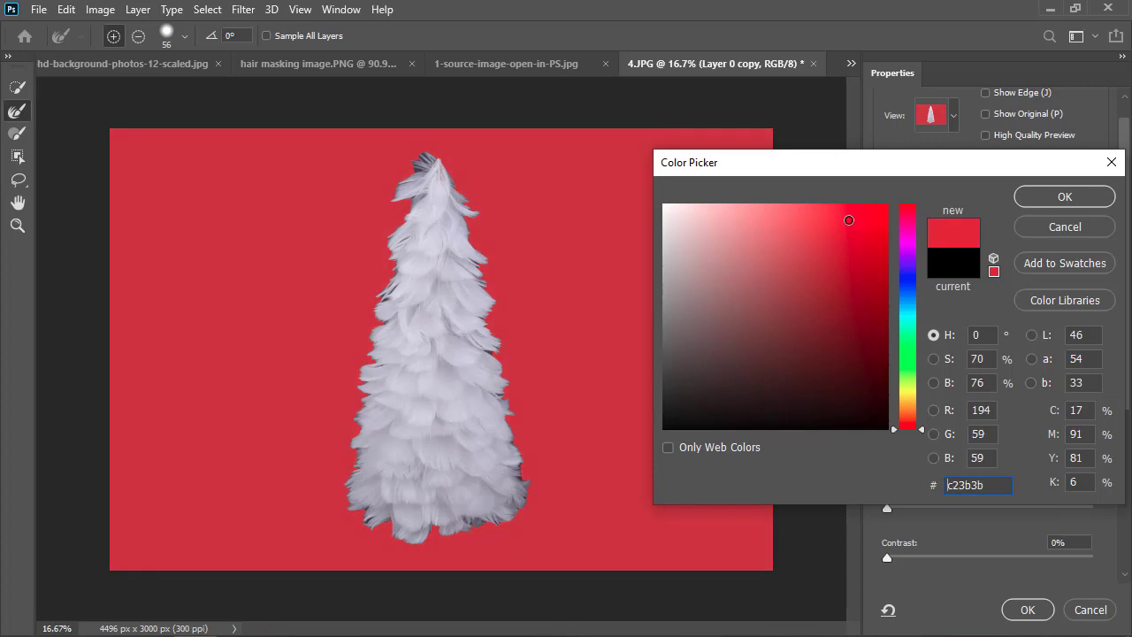
click(1037, 199)
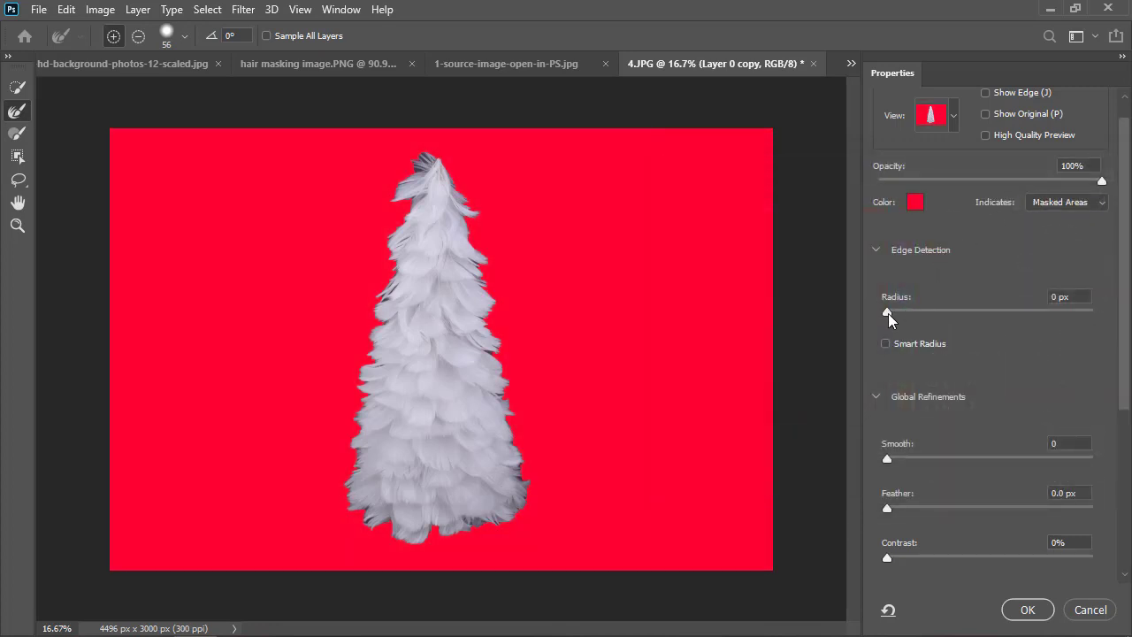
Set the edge detection radius to 2 px and turn on Smart Radius for the tree selection.
drag(888, 314, 895, 314)
drag(902, 314, 912, 314)
click(885, 343)
scroll(966, 361, down, 1)
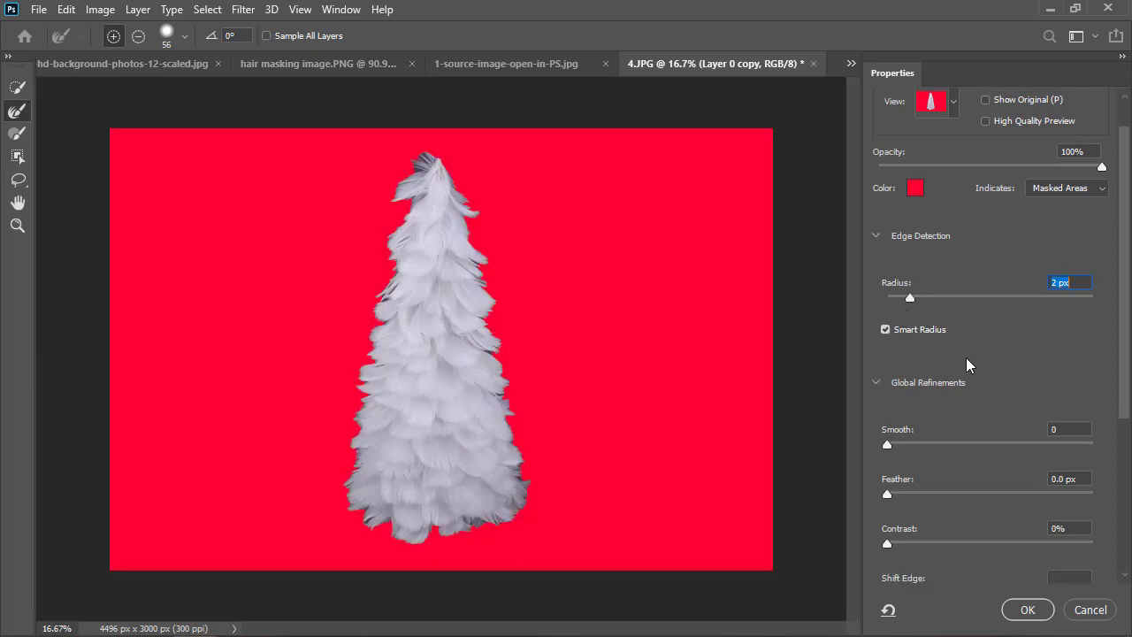
Set the global refinements to Smooth 6, Feather 0.9 px and Contrast 4%.
scroll(964, 363, down, 3)
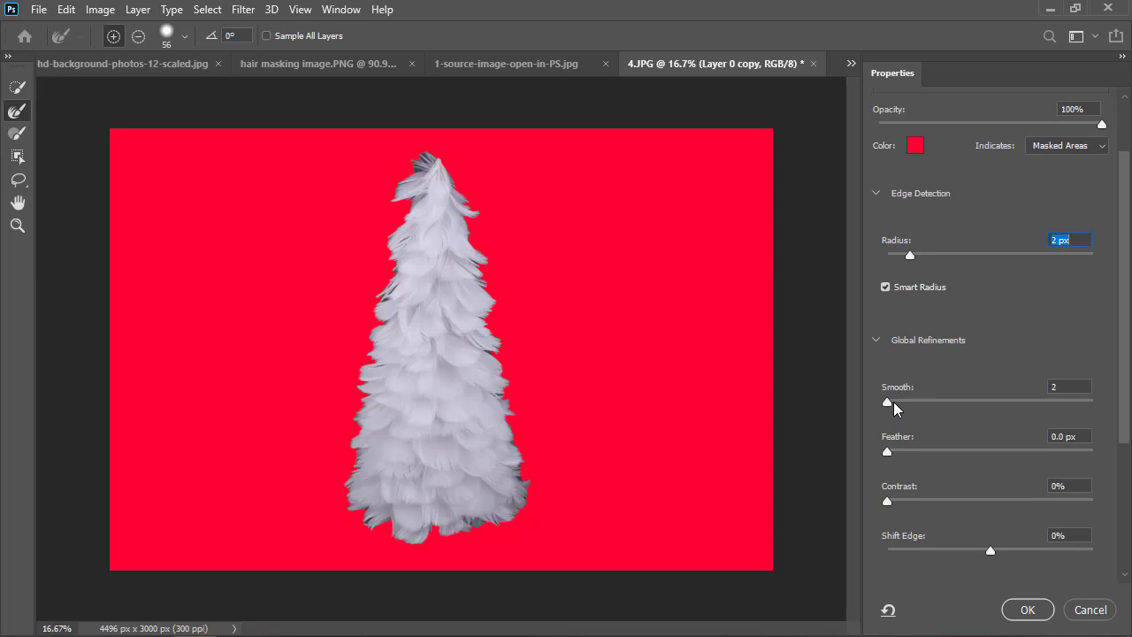
drag(894, 408, 900, 408)
click(900, 404)
drag(889, 452, 903, 451)
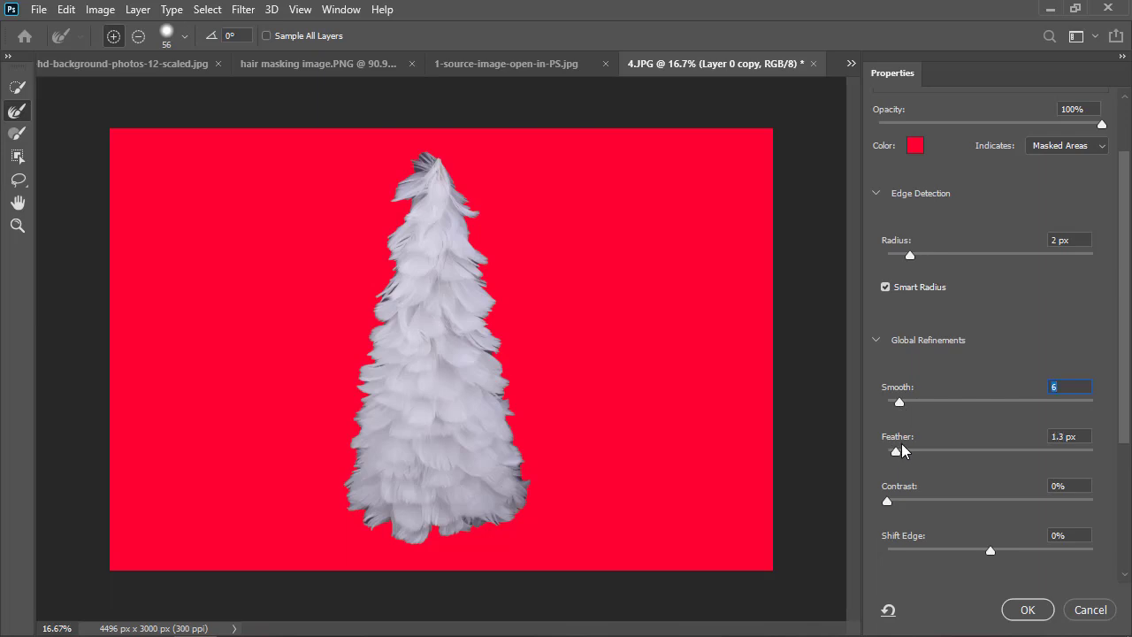
click(897, 451)
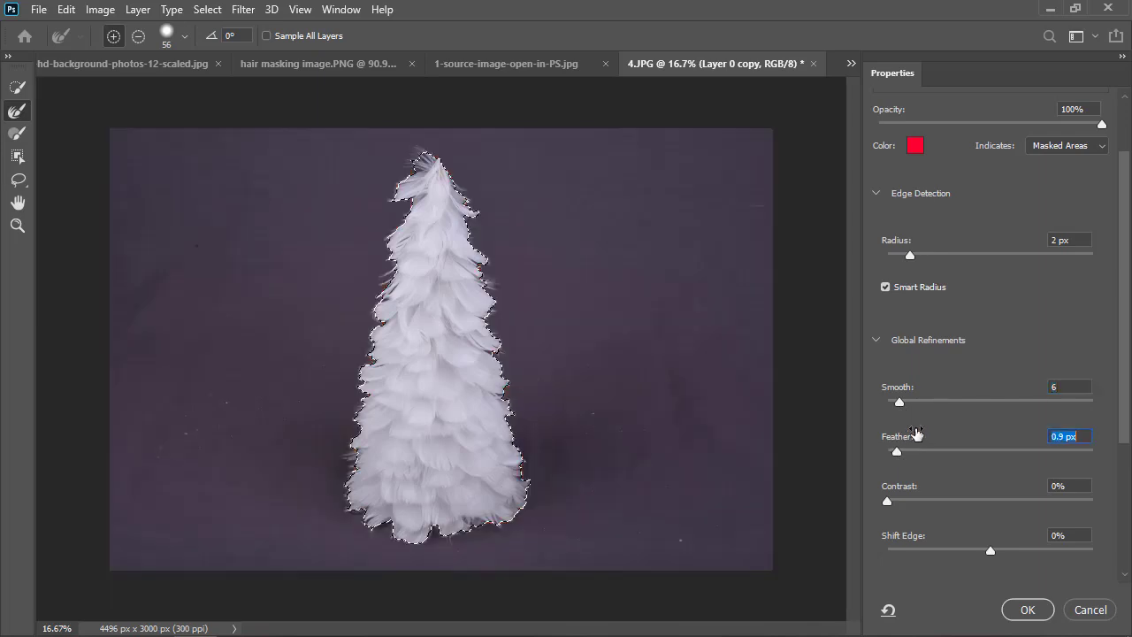
scroll(948, 431, down, 1)
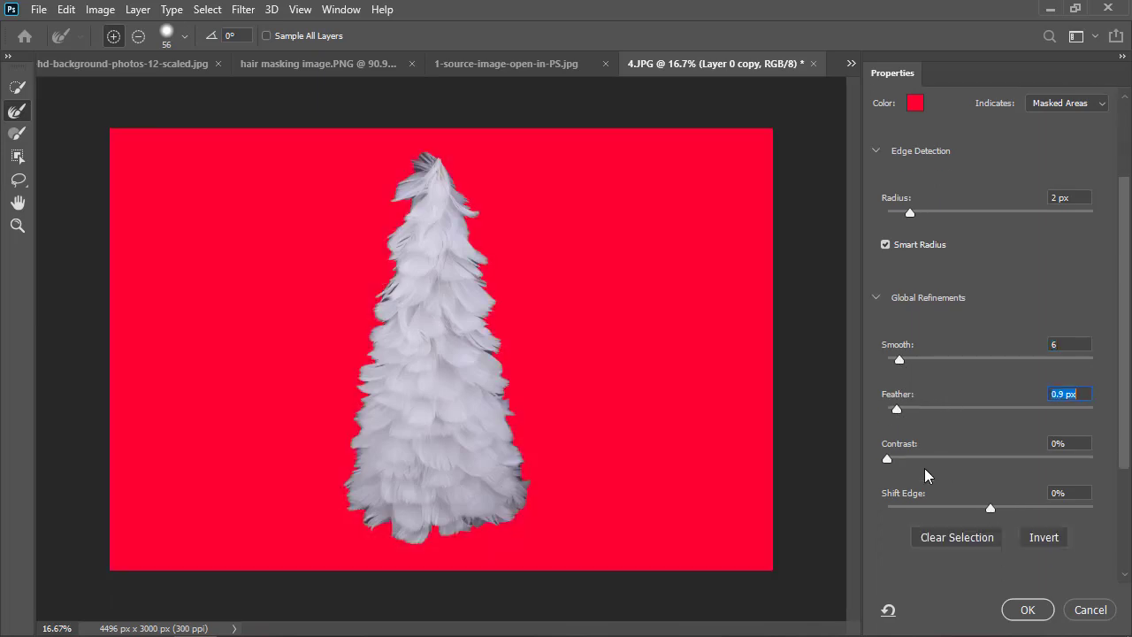
drag(890, 460, 899, 461)
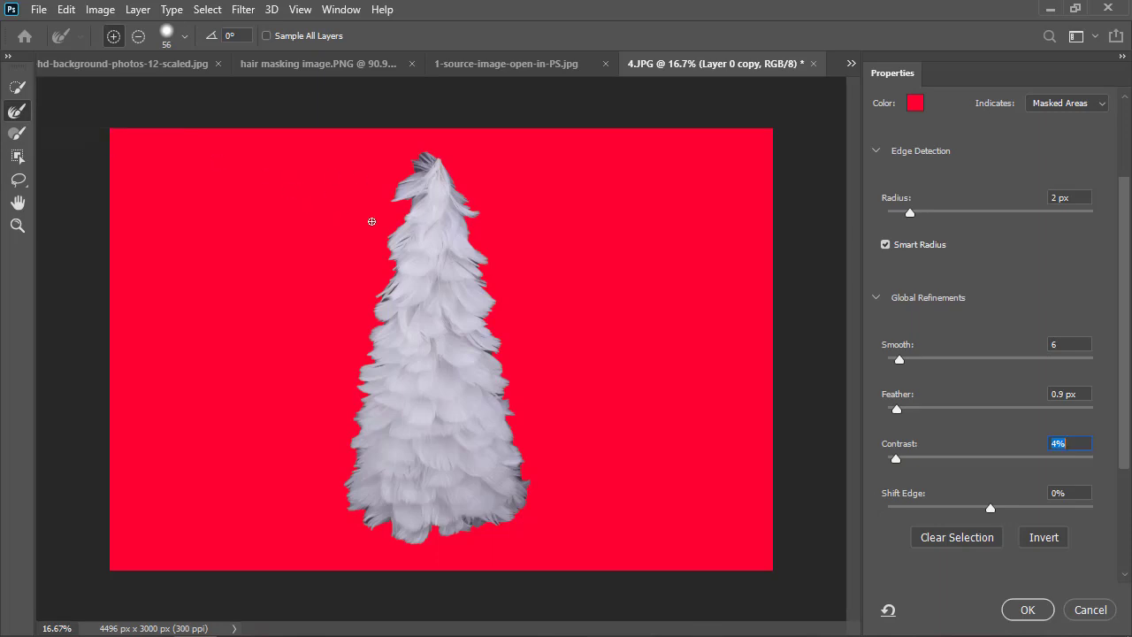
Paint along the tree's feathery outline with the Refine Edge Brush at size 152 to recover the fine feathers.
drag(372, 221, 394, 220)
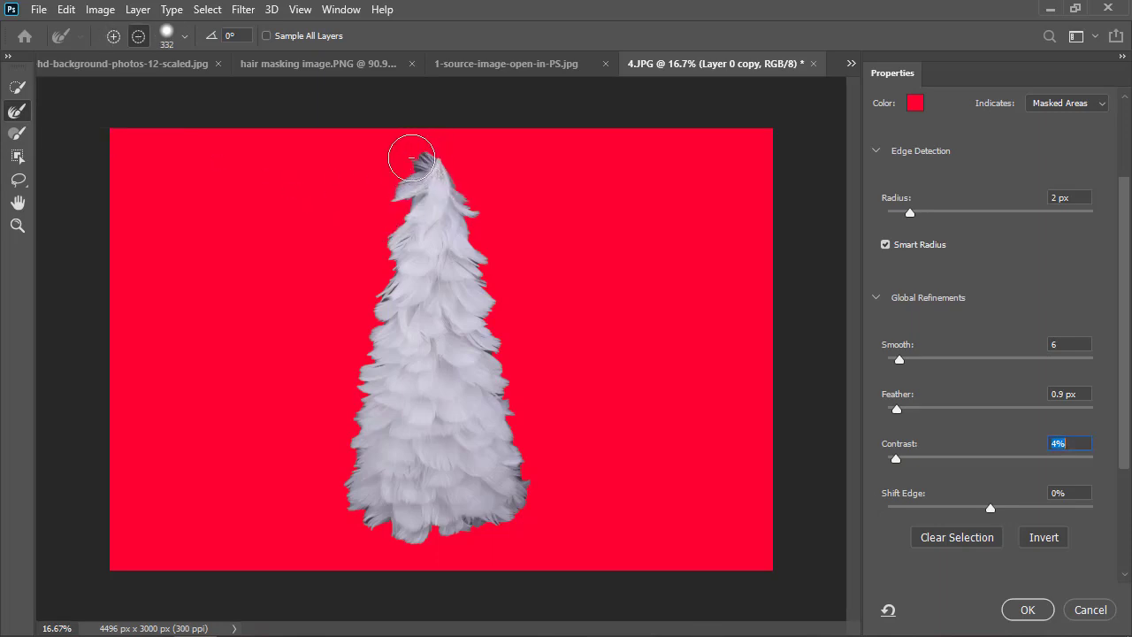
drag(411, 157, 423, 159)
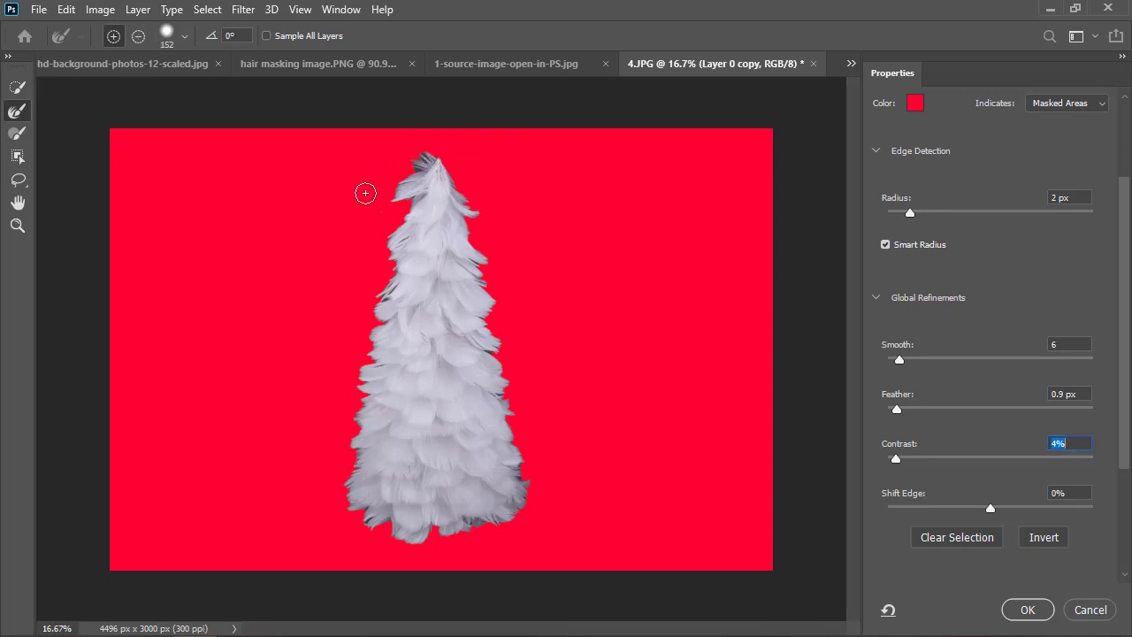
drag(331, 235, 336, 236)
mouse_move(430, 158)
mouse_down()
mouse_move(384, 177)
mouse_move(388, 201)
mouse_move(416, 198)
mouse_up()
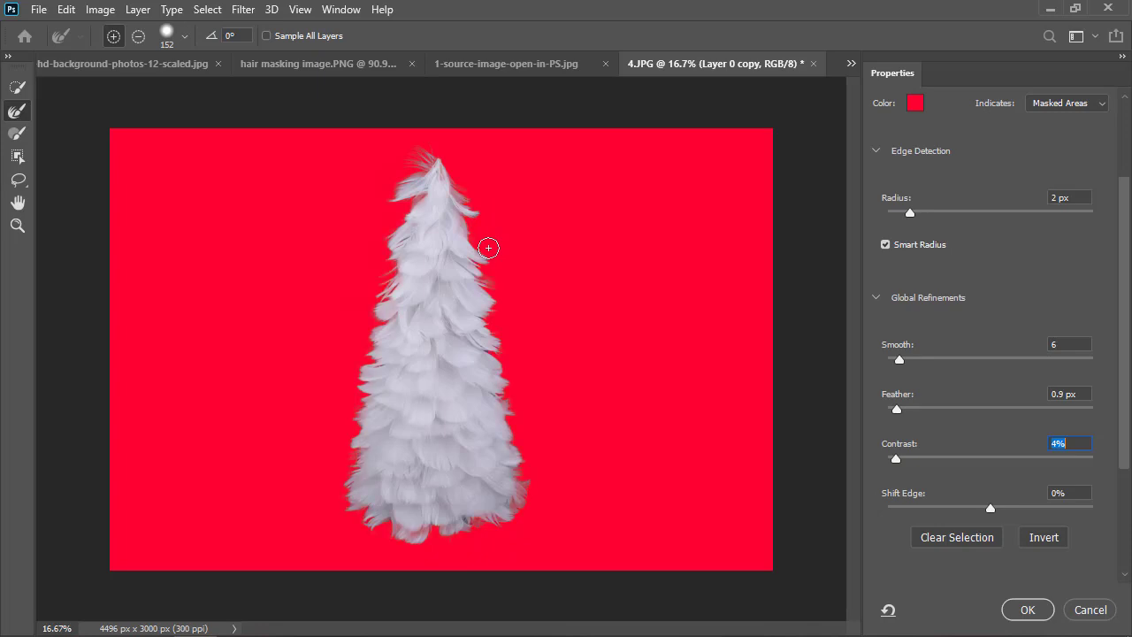
Reduce Contrast to 1% and turn on Decontaminate Colors for the tree cutout.
key(Down)
key(Down)
scroll(1098, 537, down, 3)
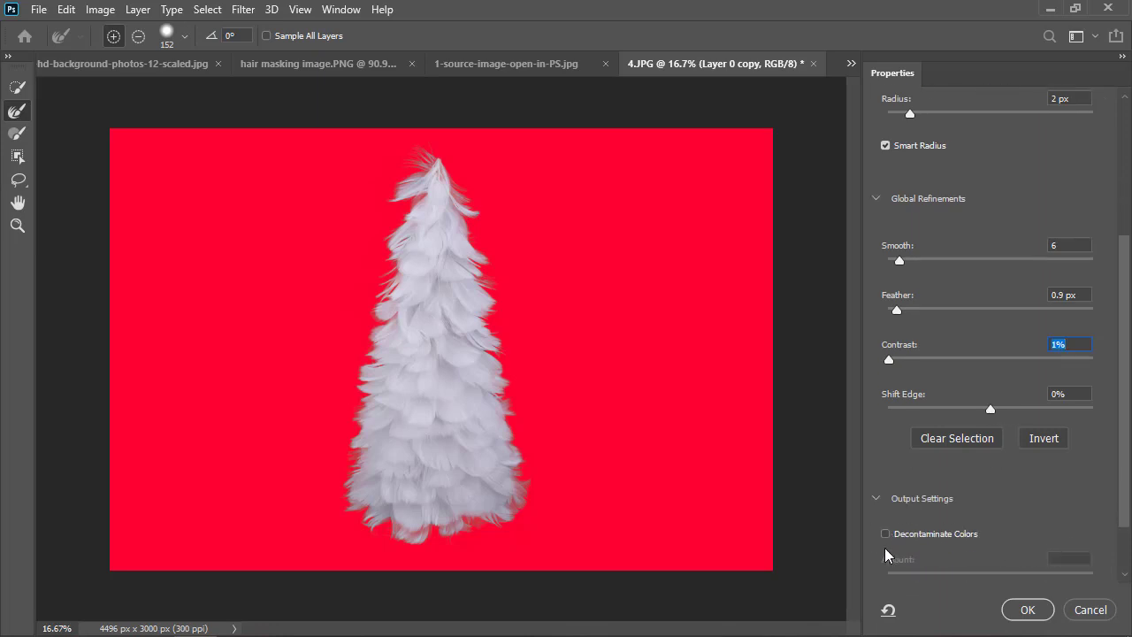
click(887, 537)
click(886, 536)
scroll(997, 522, down, 1)
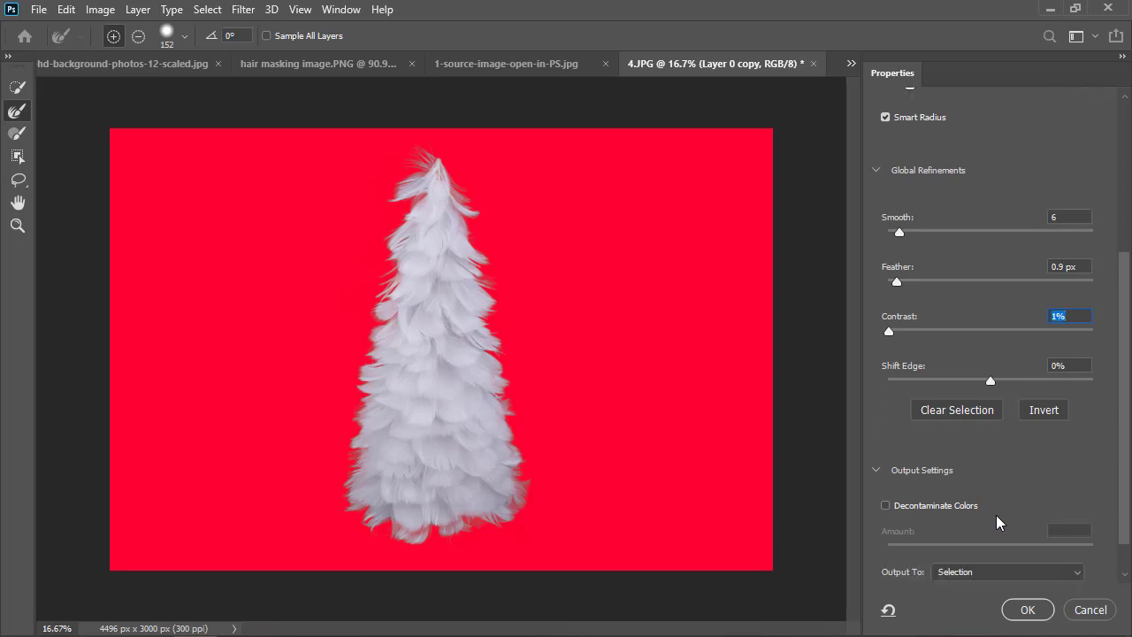
click(887, 506)
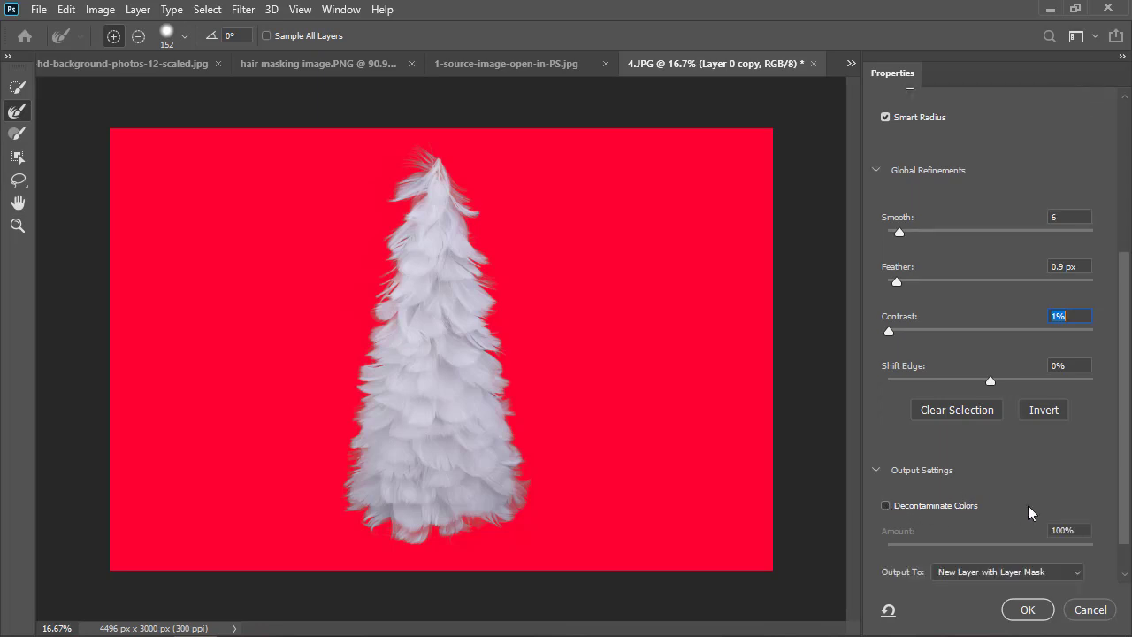
scroll(1031, 513, down, 1)
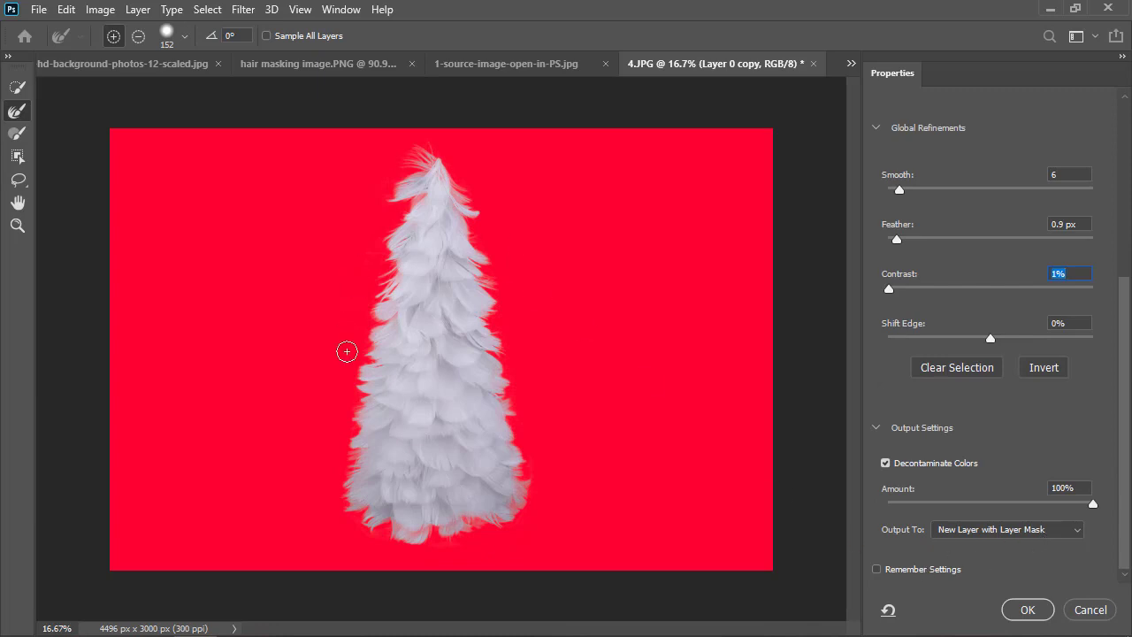
Output the refined tree cutout to a new layer and delete the hidden Layer 0 copy.
click(1015, 530)
click(989, 572)
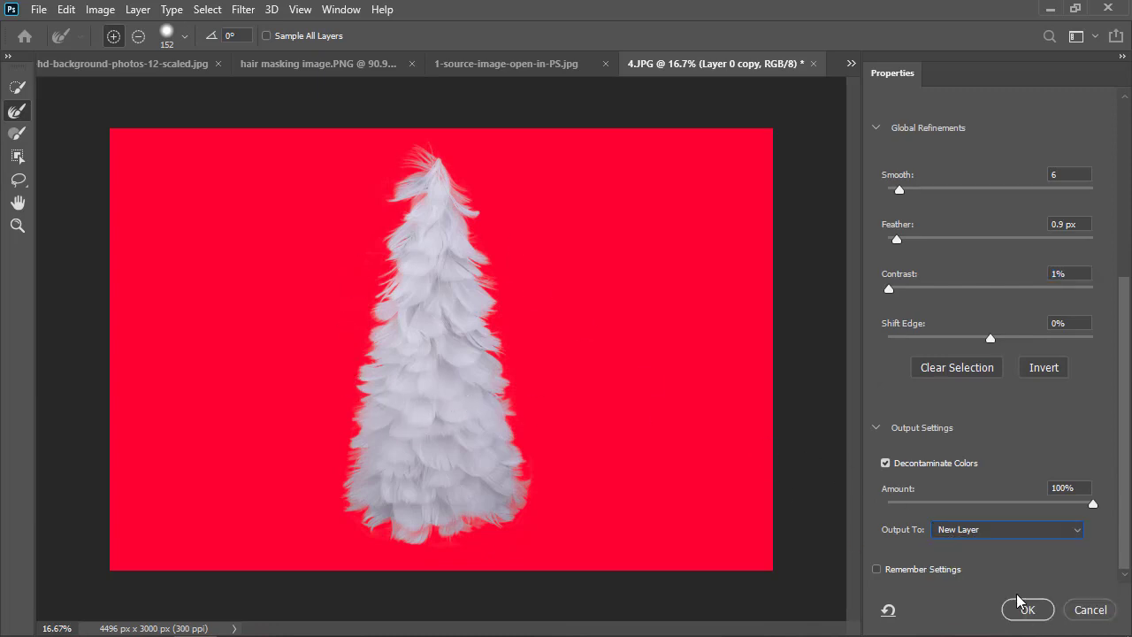
click(1024, 609)
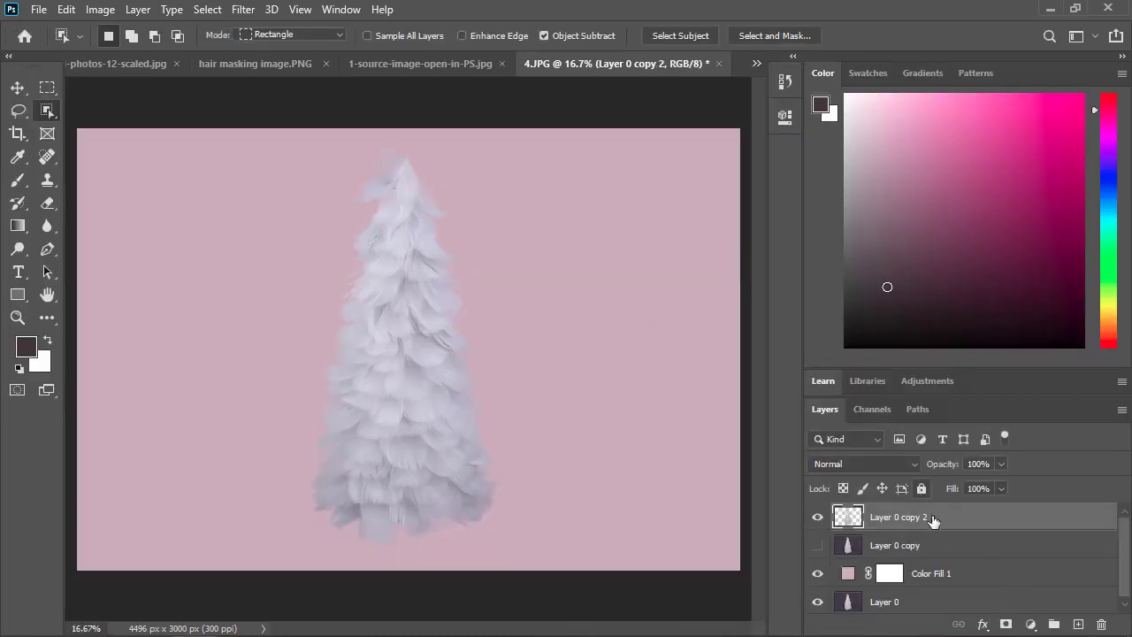
click(938, 544)
key(Delete)
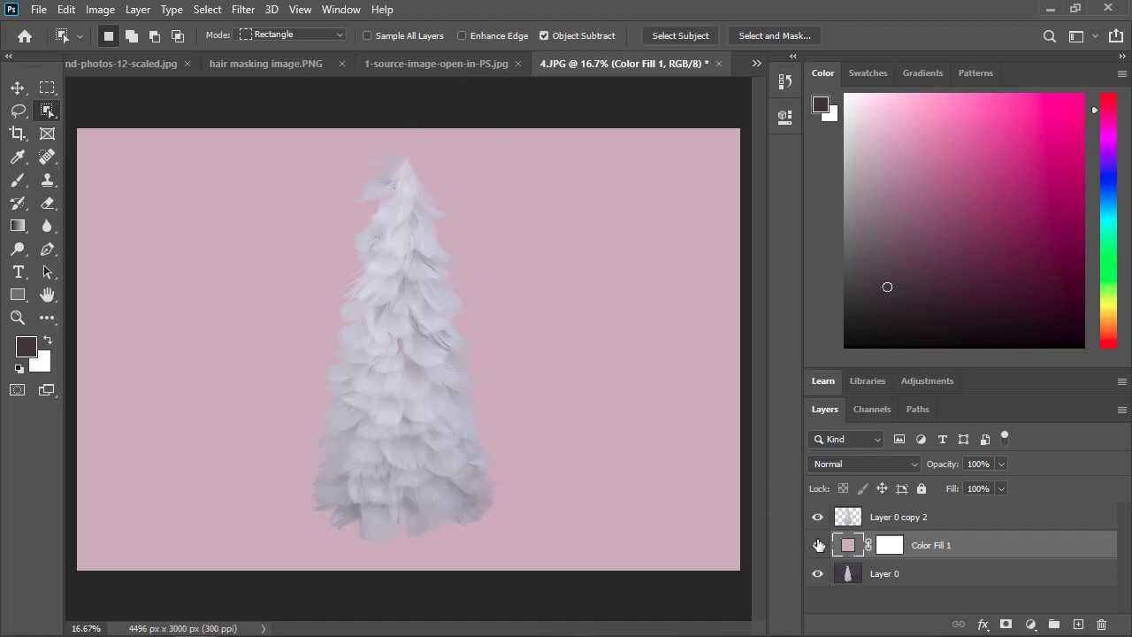
Change Color Fill 1 to hot pink, ef2493, and group it with the tree cutout layer.
double_click(847, 545)
mouse_move(752, 292)
mouse_down()
mouse_move(788, 245)
mouse_move(834, 222)
mouse_move(832, 251)
mouse_move(855, 218)
mouse_up()
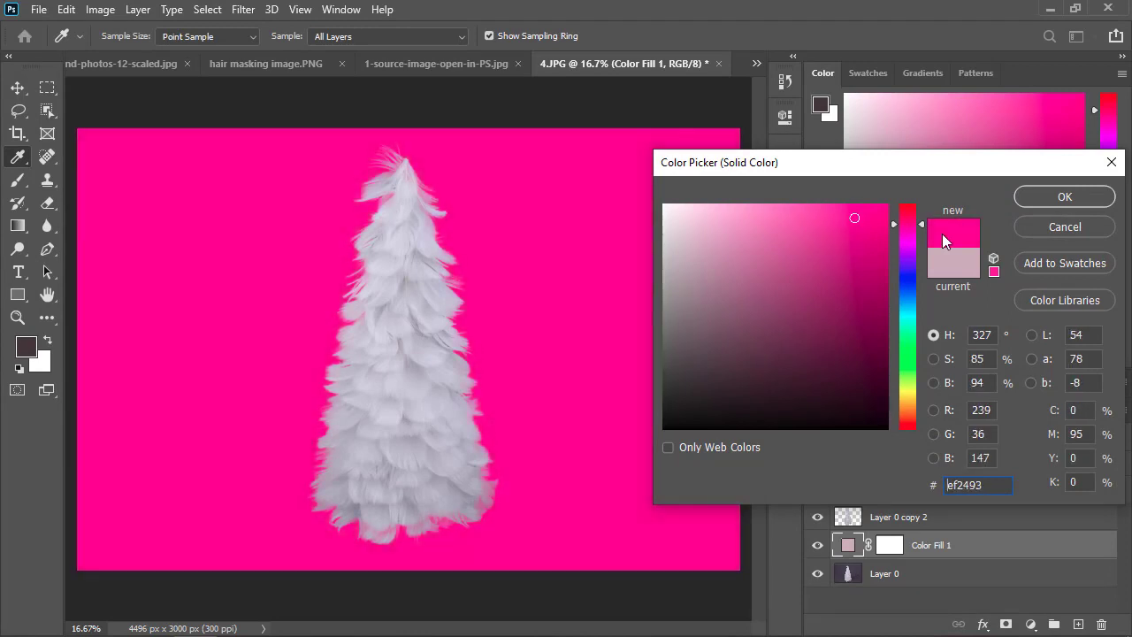
click(1037, 204)
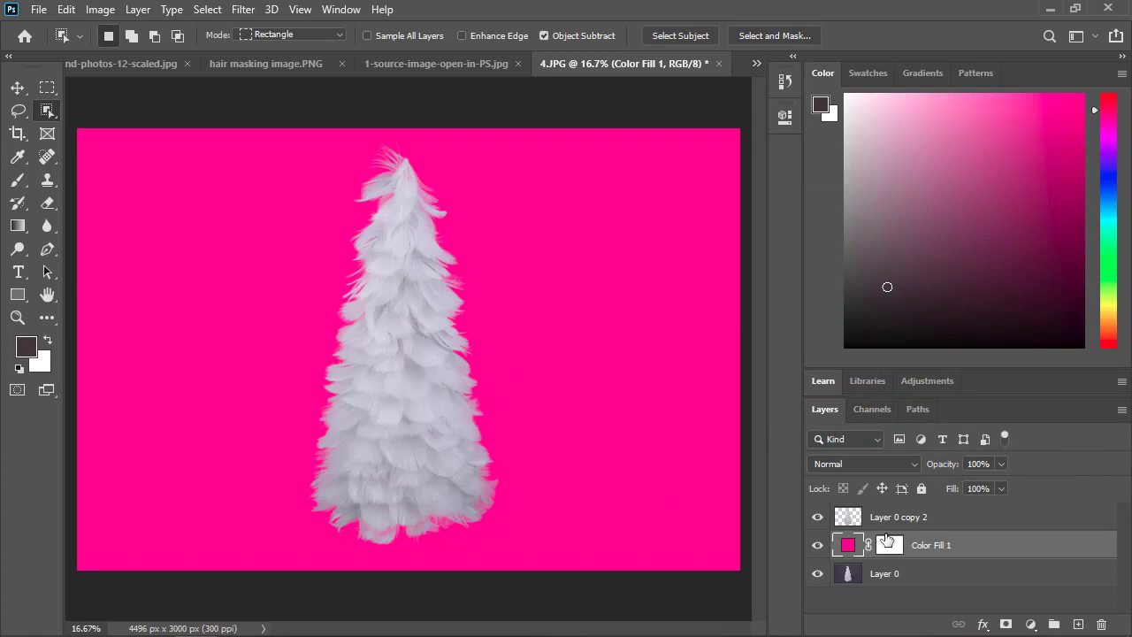
shift+click(901, 518)
key(ctrl+g)
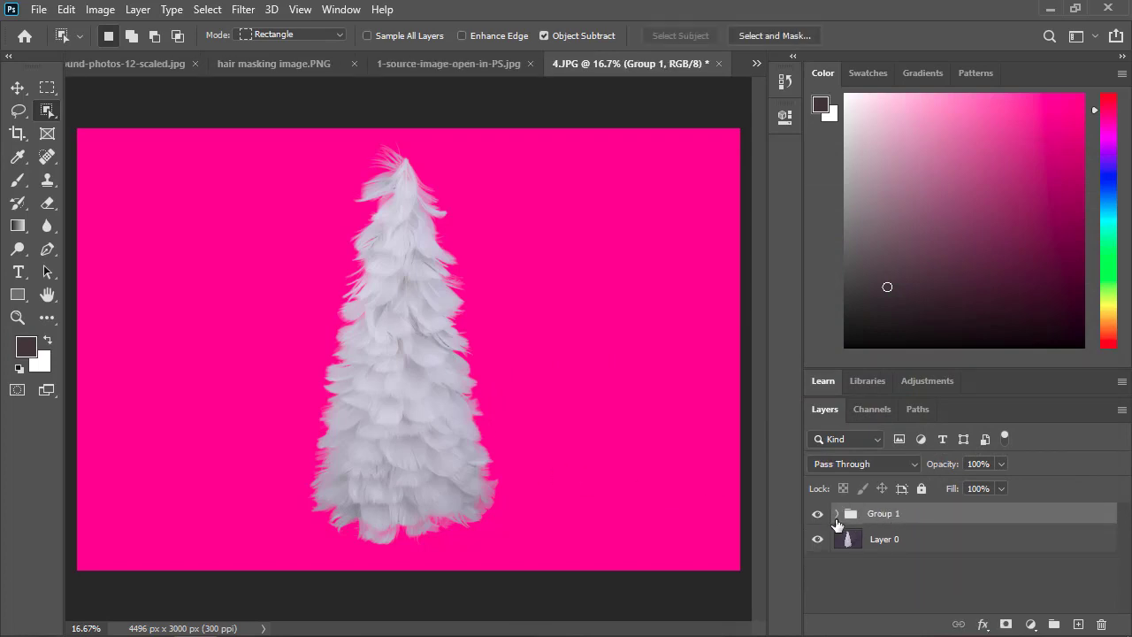
Toggle the visibility of Group 1 repeatedly to compare the pink-background cutout with the original photo.
click(818, 516)
click(818, 518)
click(818, 517)
click(819, 517)
click(819, 517)
click(818, 517)
click(819, 518)
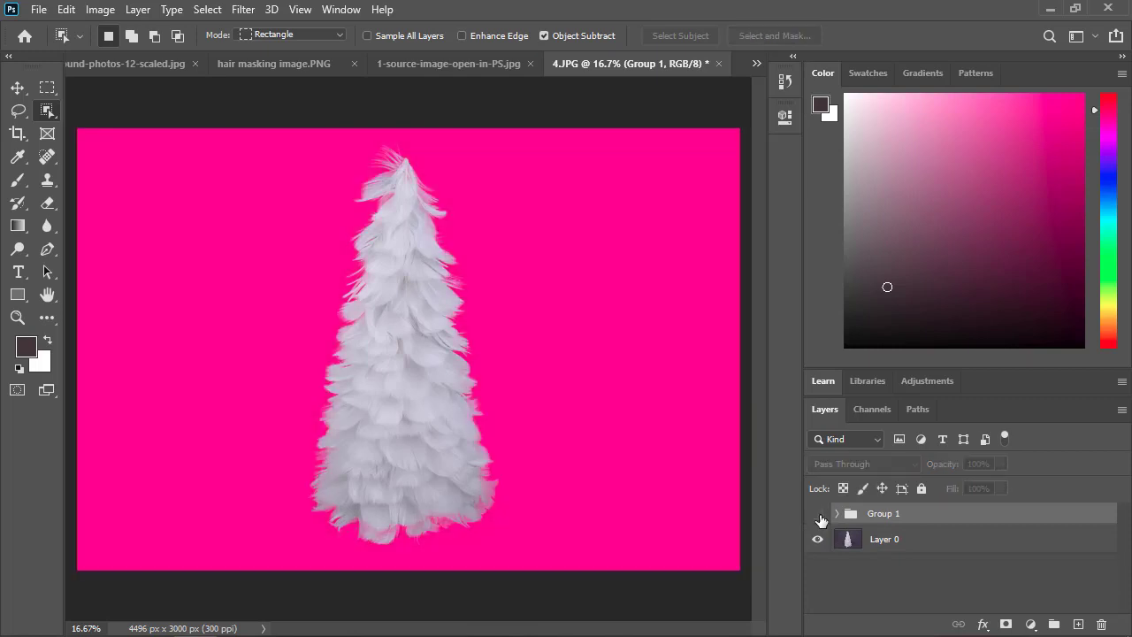
click(819, 518)
click(819, 518)
click(819, 519)
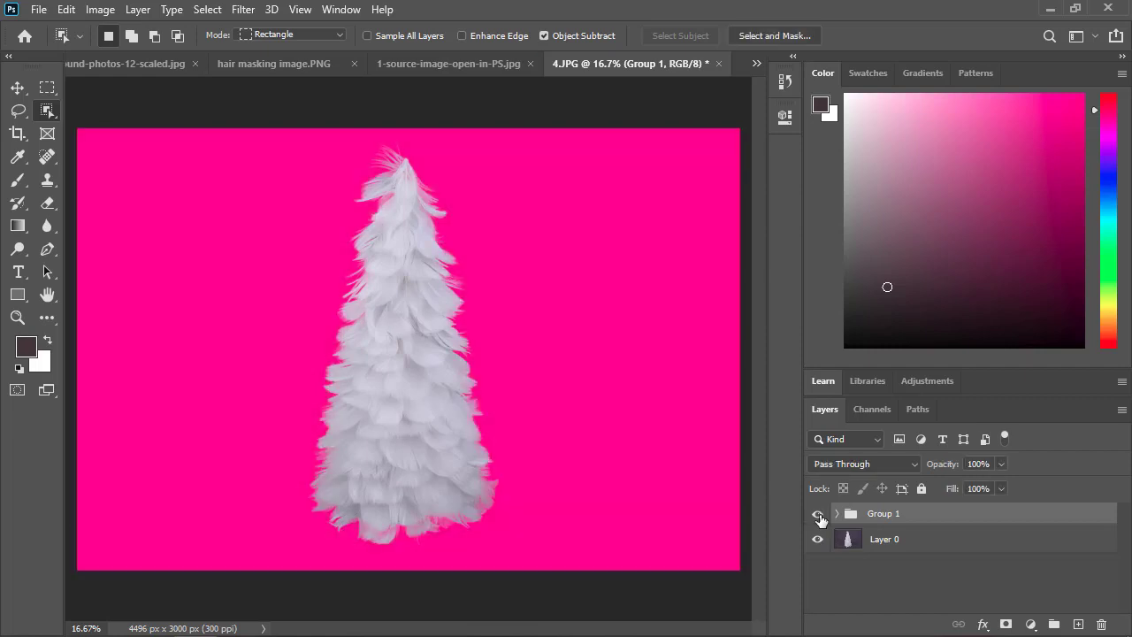